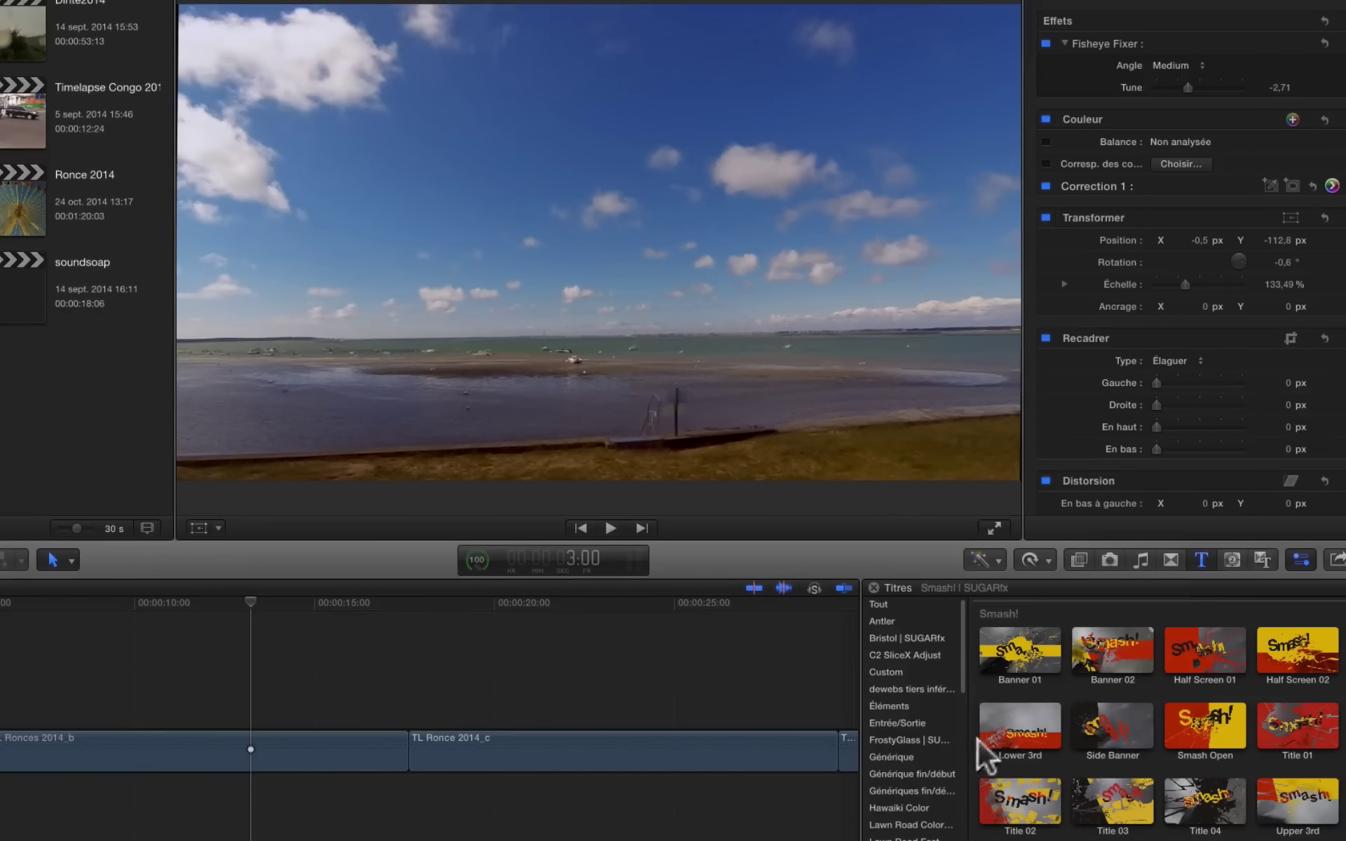
Step: Browse the Smash! transitions in the browser, then return to the Smash! titles
scroll(931, 751, down, 10)
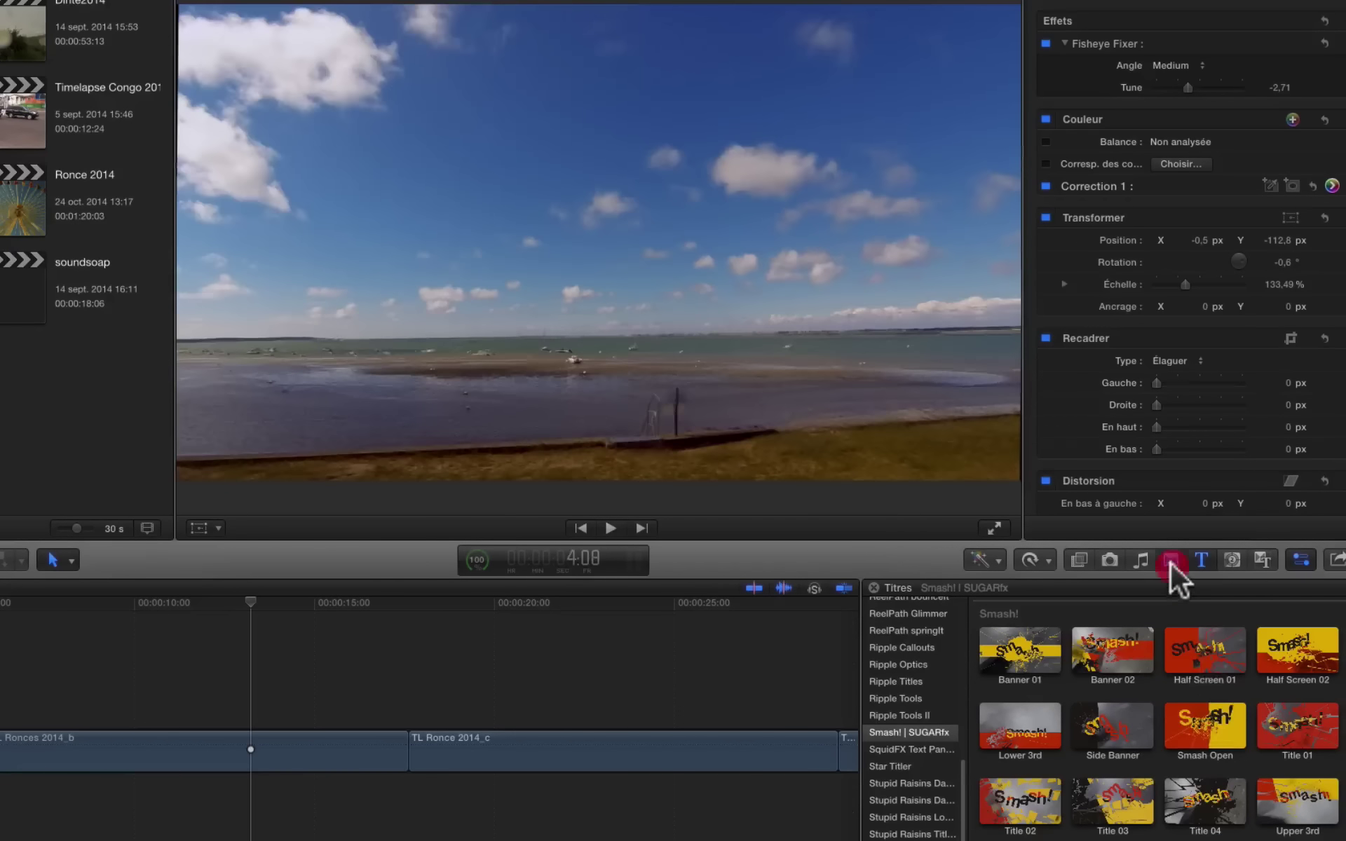
click(1171, 562)
scroll(908, 768, down, 5)
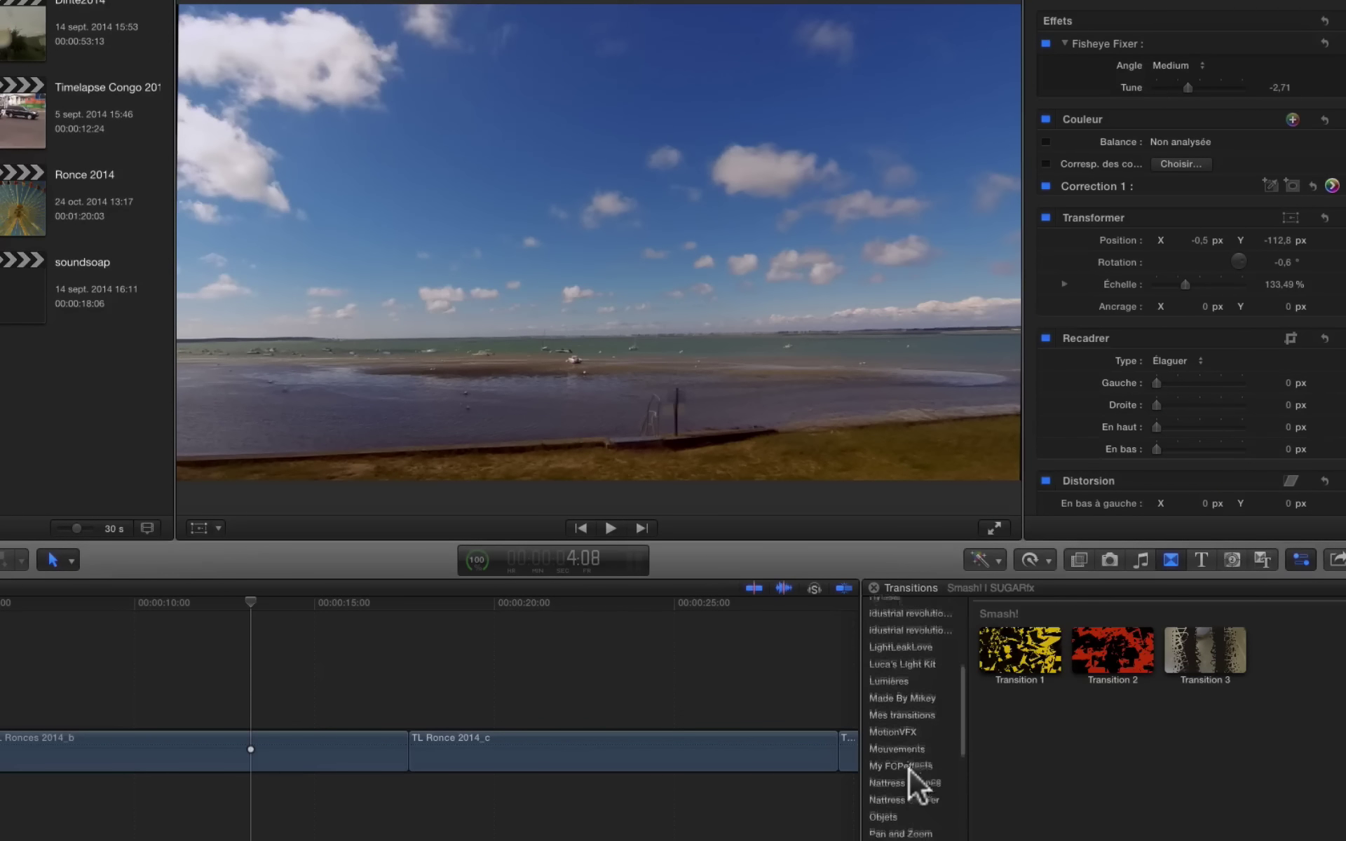
scroll(911, 760, down, 4)
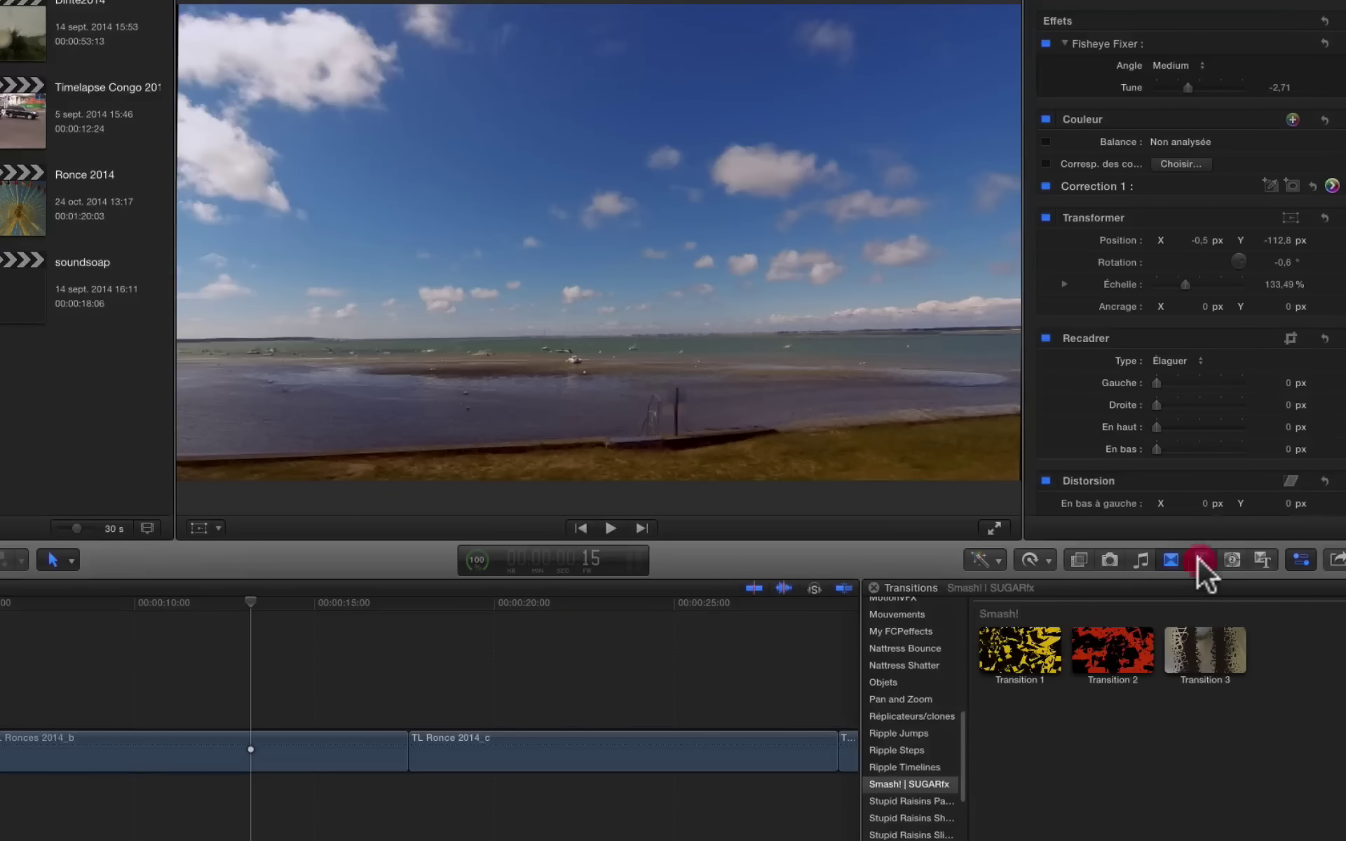
click(1198, 557)
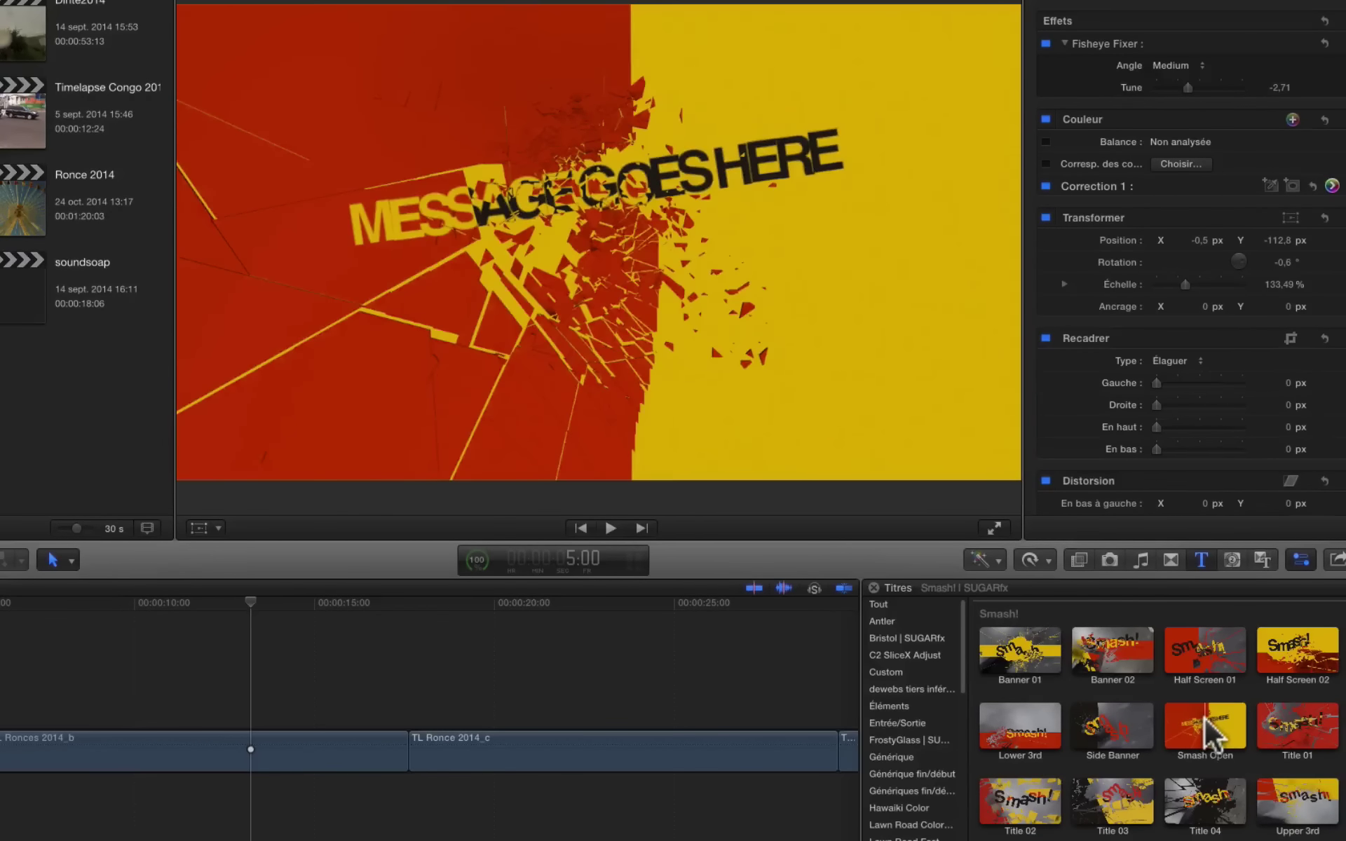
Step: Place Smash Open at the timeline start and change its text to 'Ete 2014'
drag(1213, 736, 21, 753)
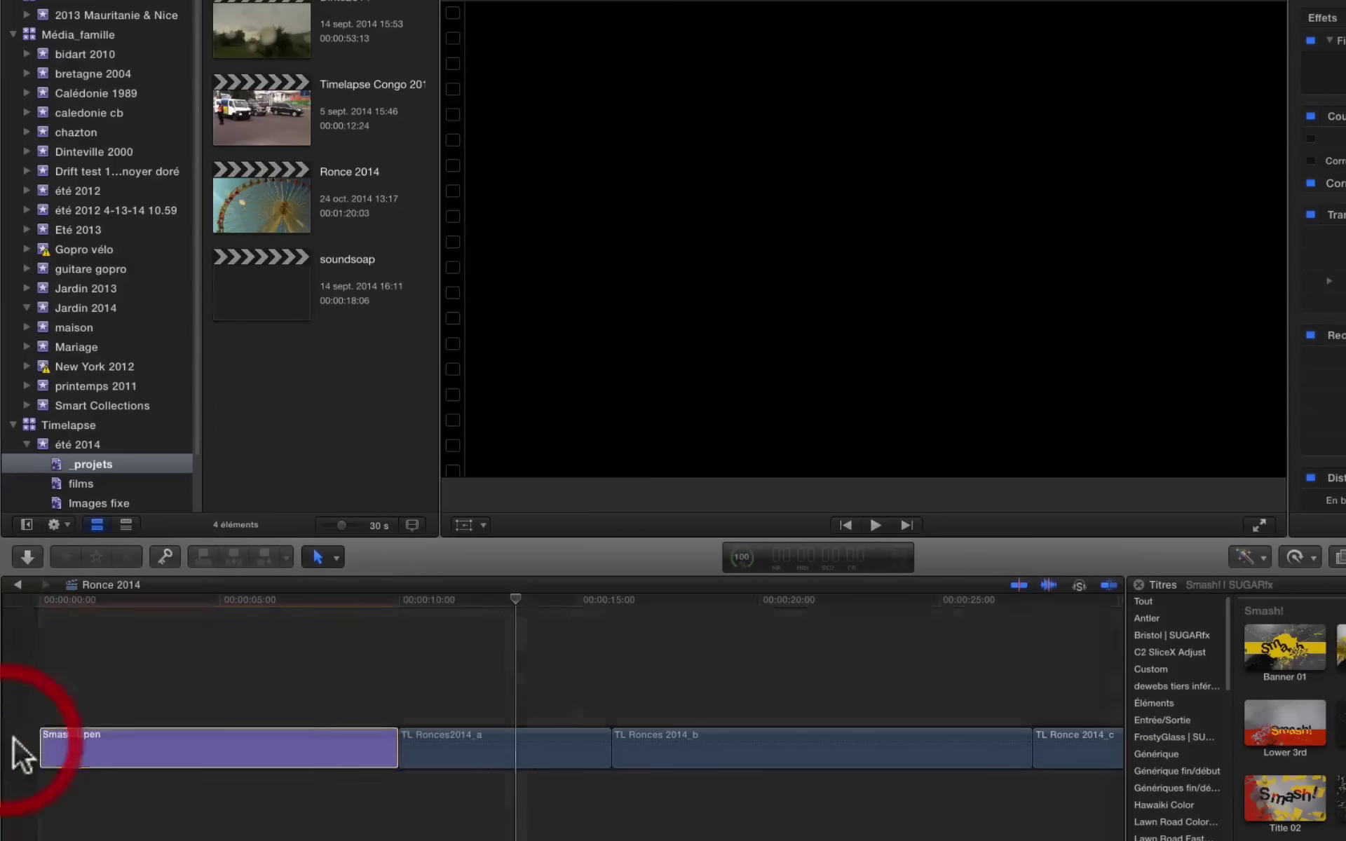
click(183, 599)
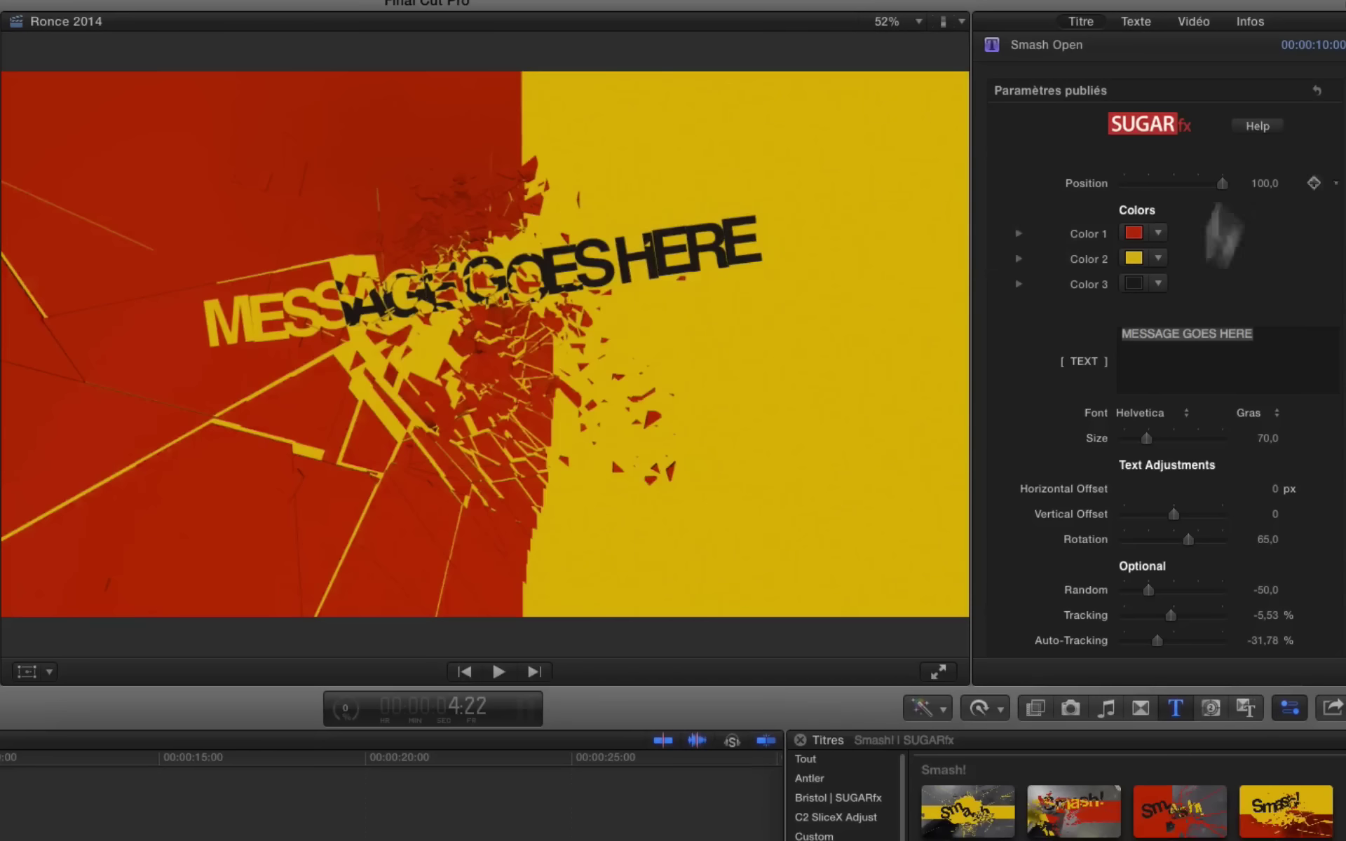
click(1113, 330)
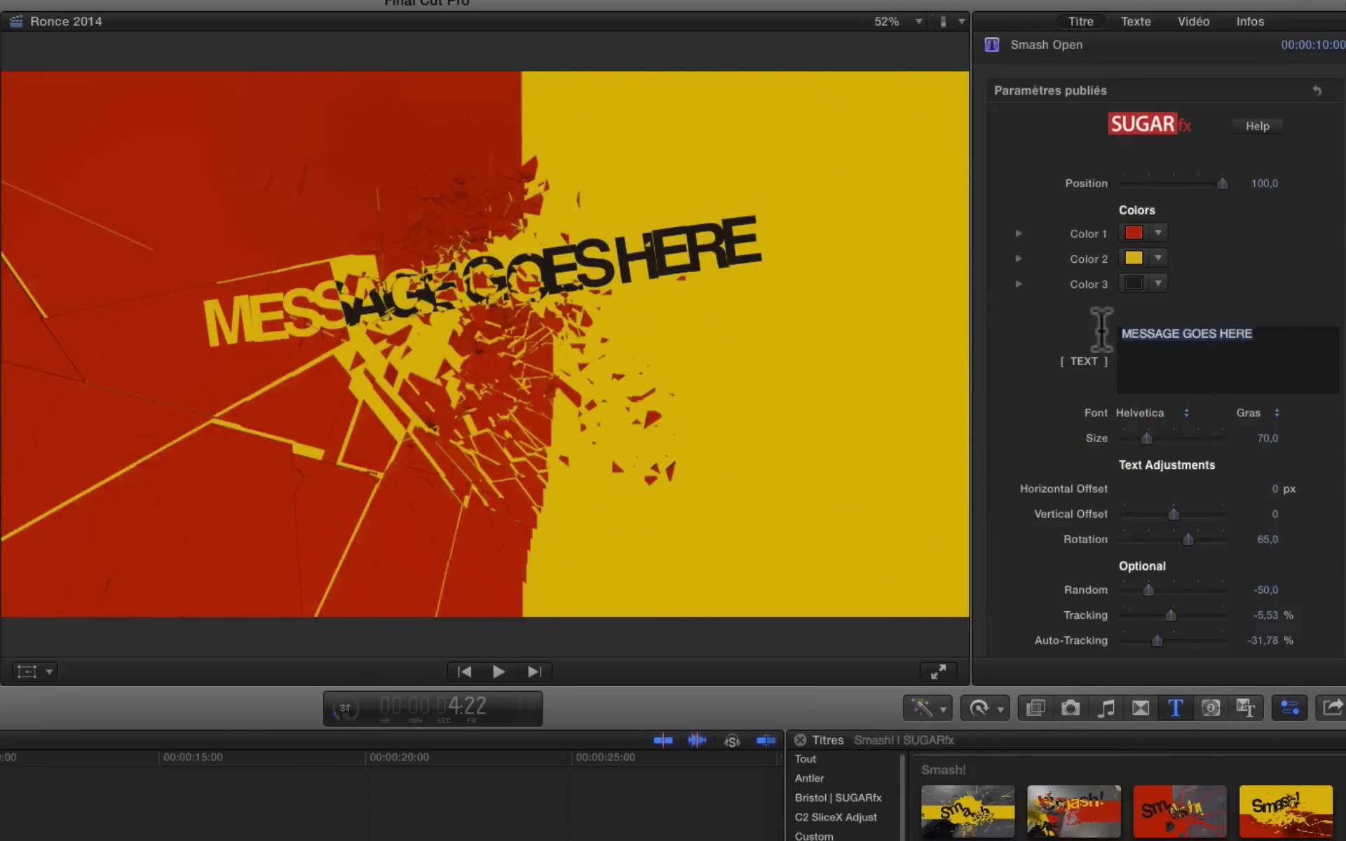
text(Ete)
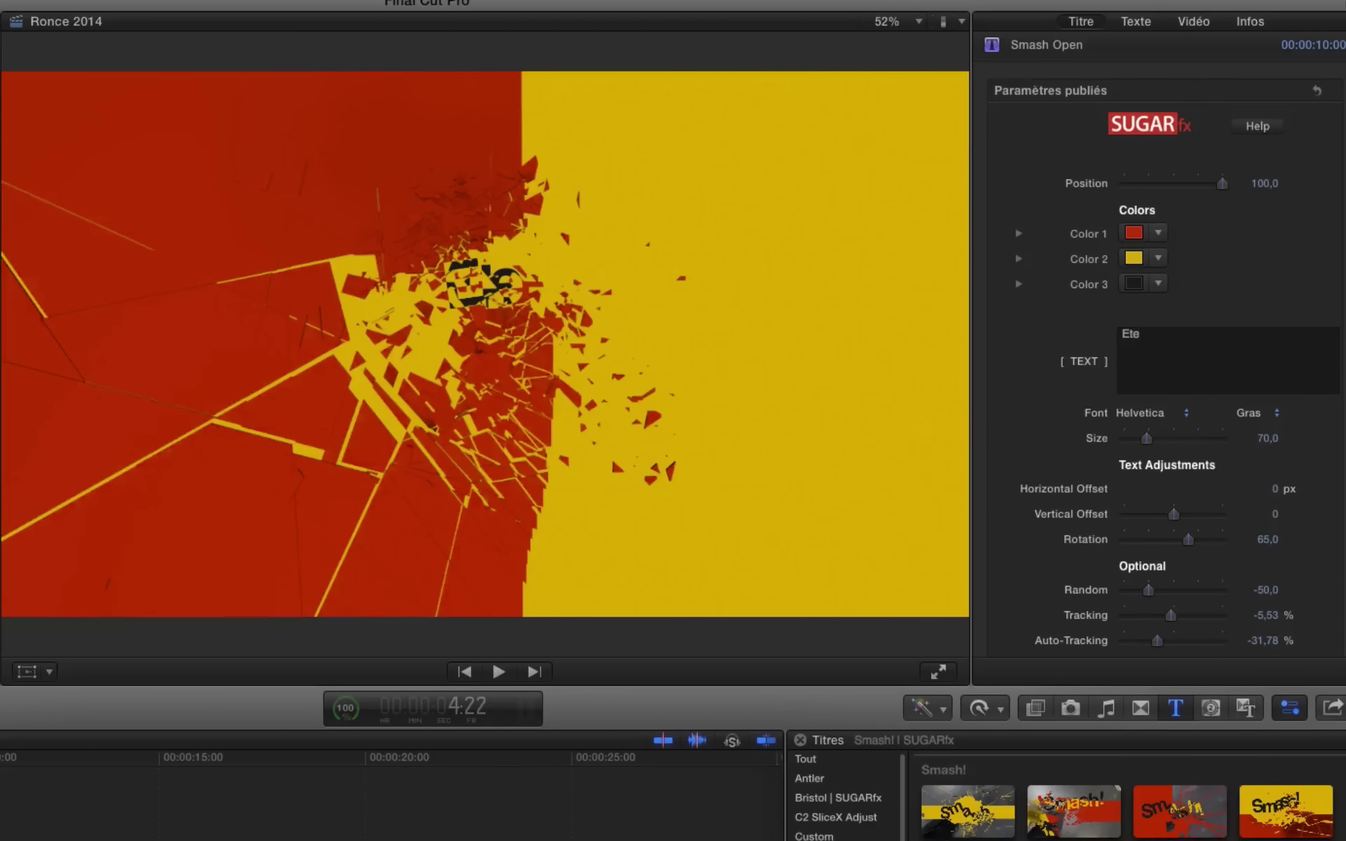
text( 2014)
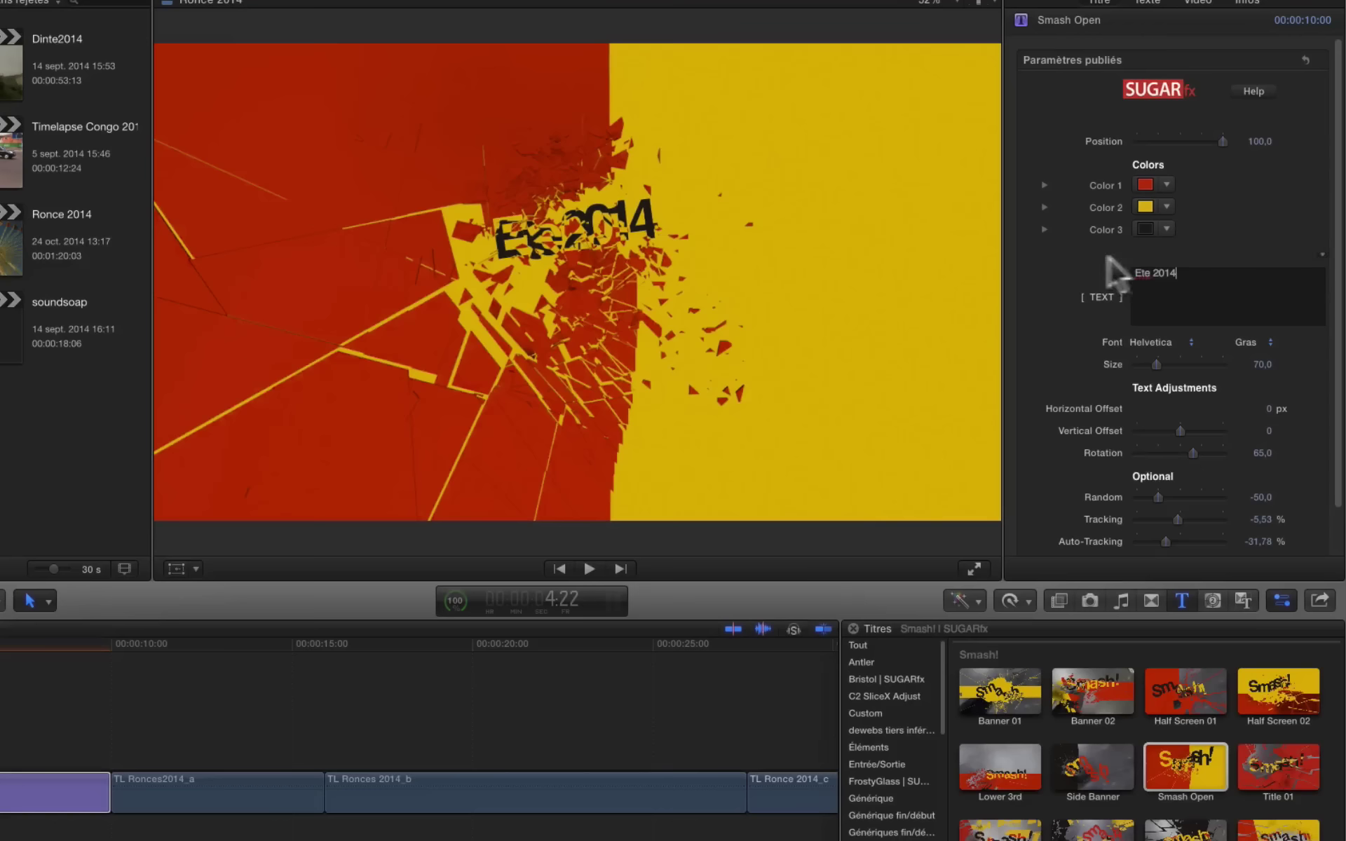
click(56, 792)
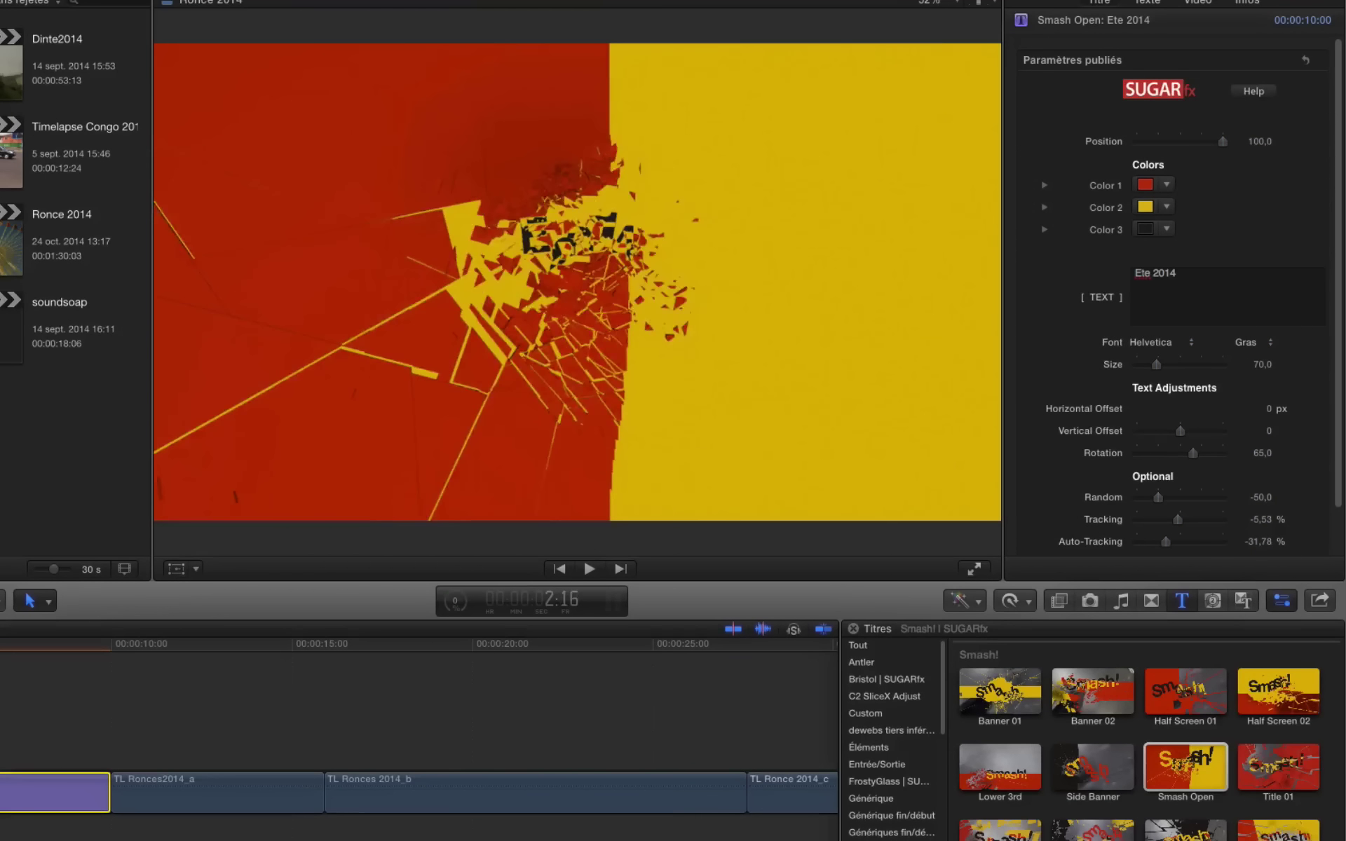
Step: Raise the Ete 2014 title's size from 133 to 168 and switch it to the New font
click(37, 643)
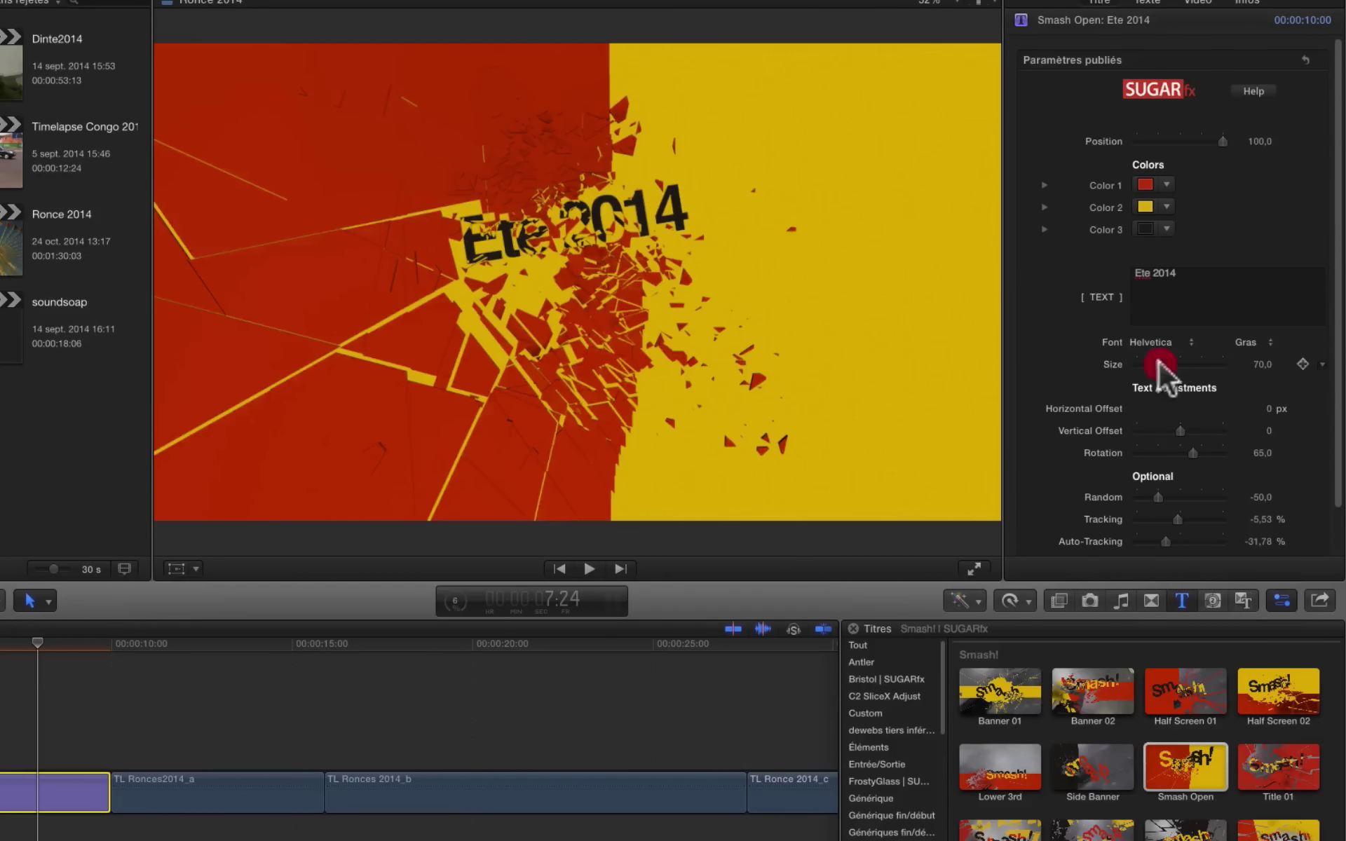
drag(1158, 364, 1176, 361)
click(1186, 338)
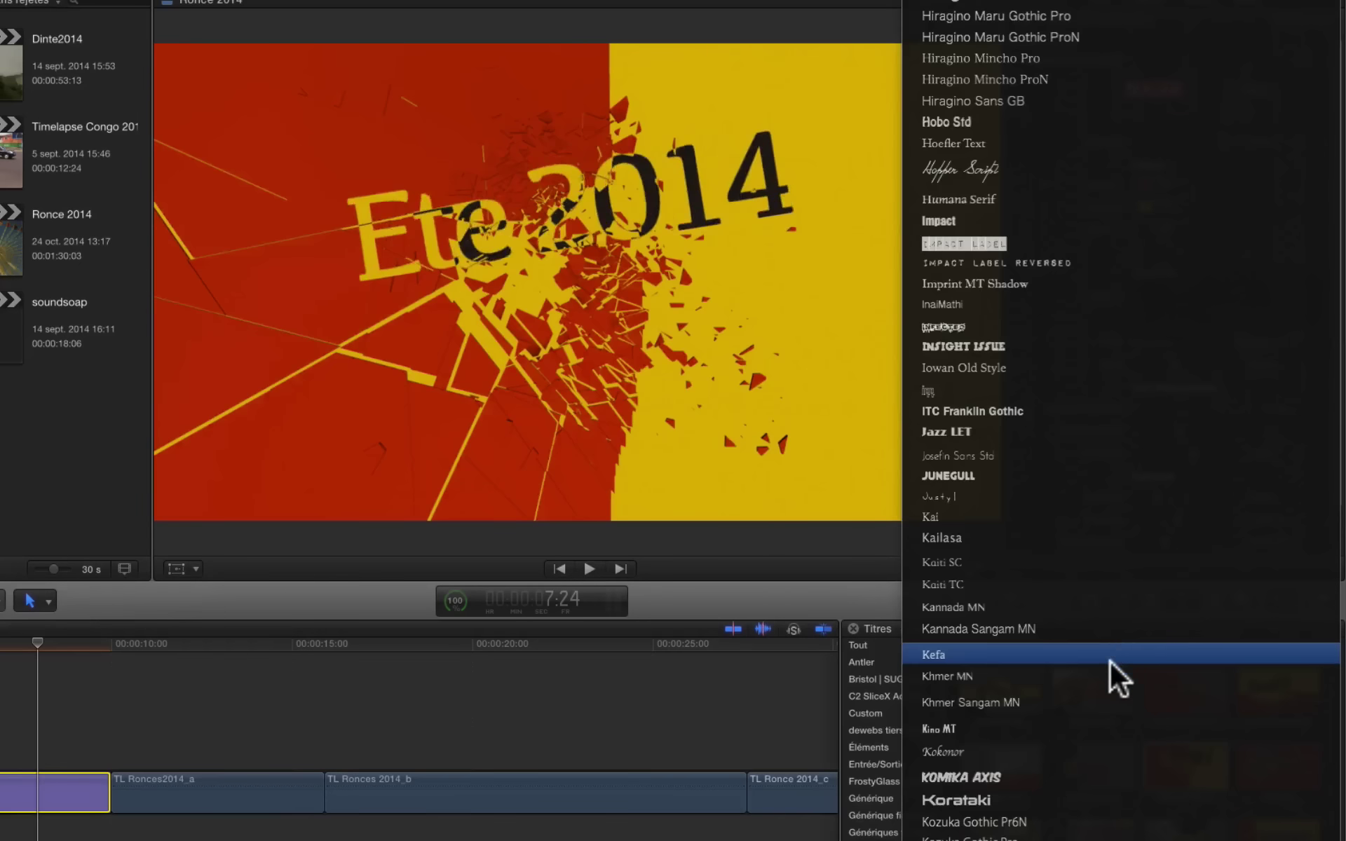
scroll(1109, 661, down, 3)
scroll(1110, 661, down, 1)
scroll(1109, 660, down, 5)
scroll(1110, 661, down, 1)
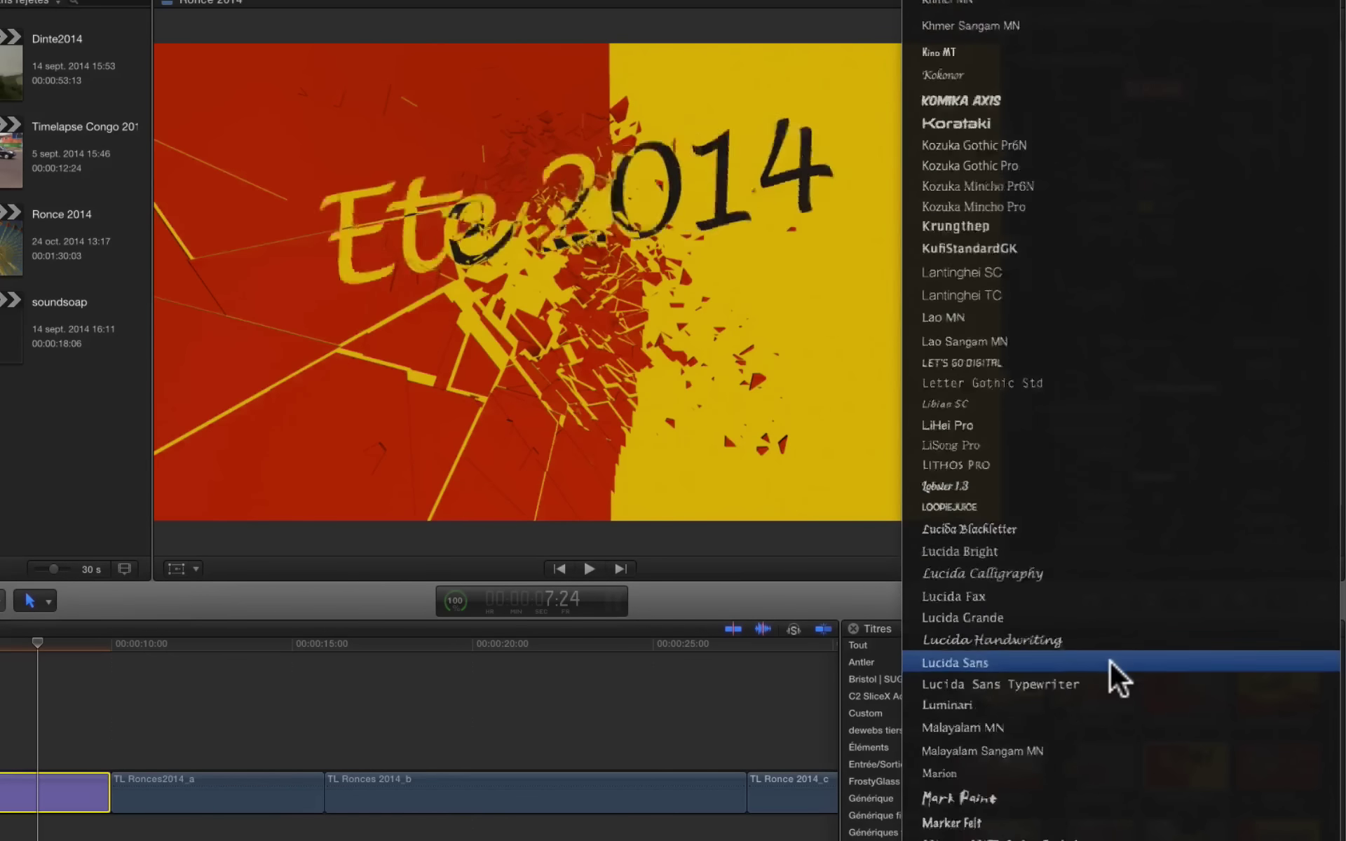
scroll(1110, 663, down, 5)
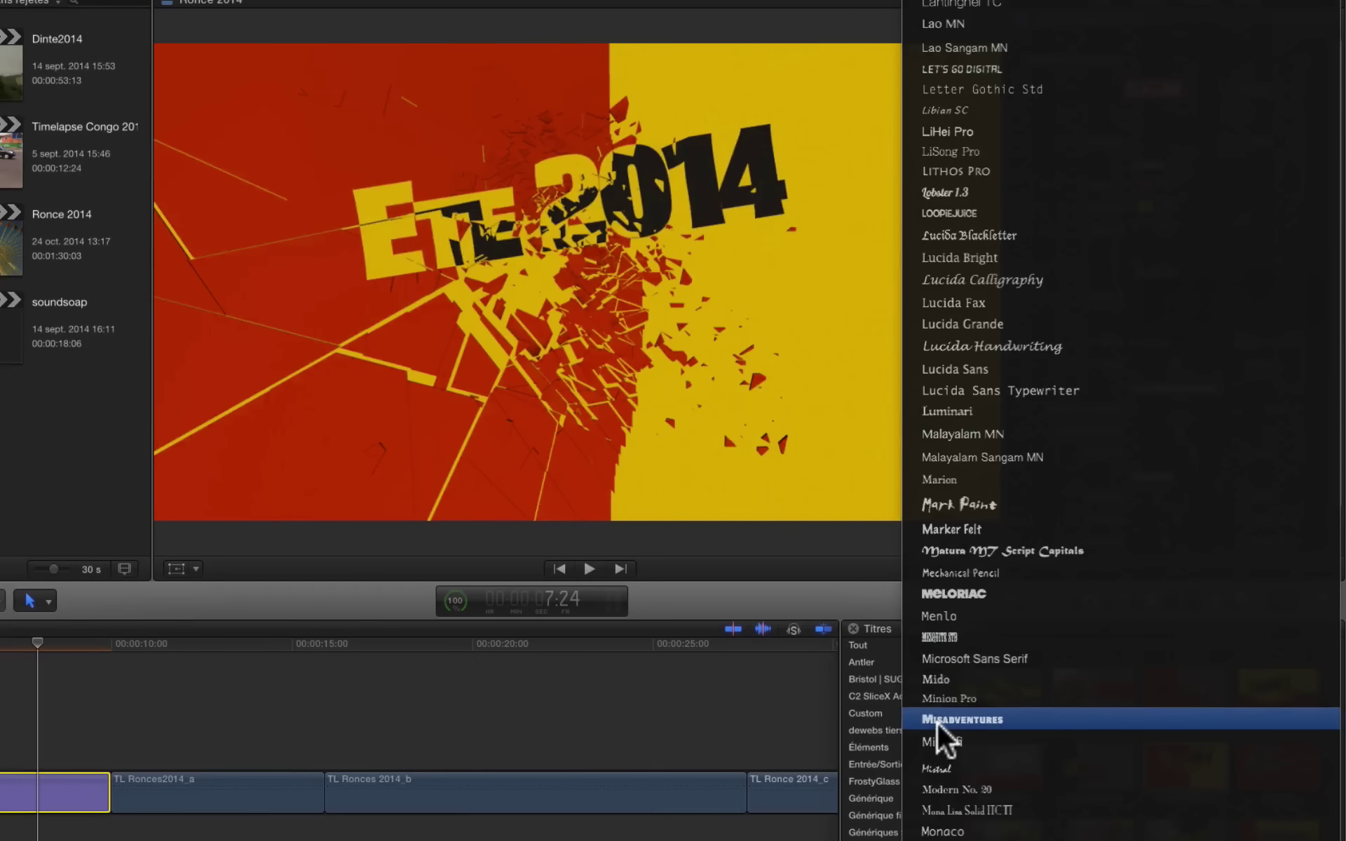
scroll(955, 807, down, 8)
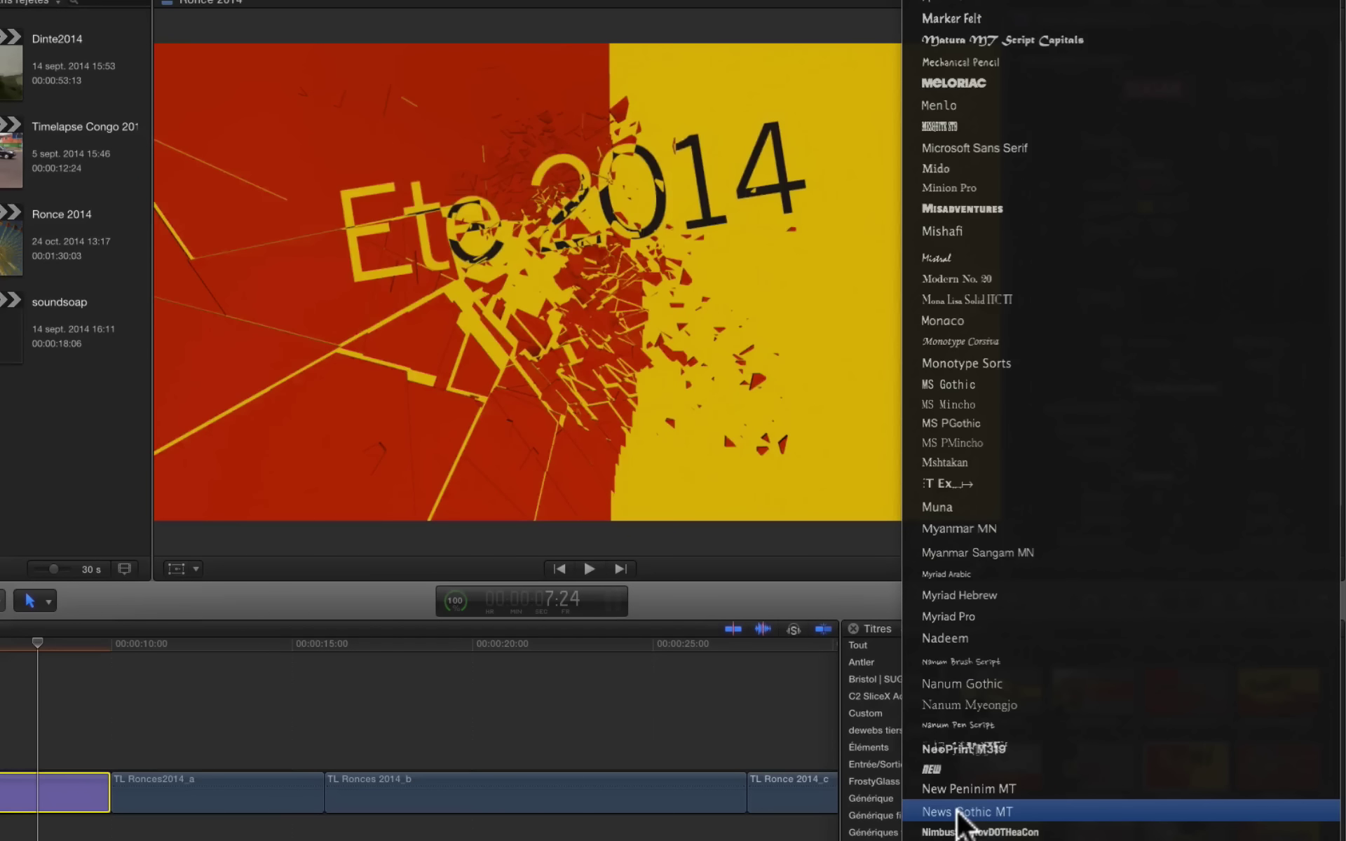
click(920, 771)
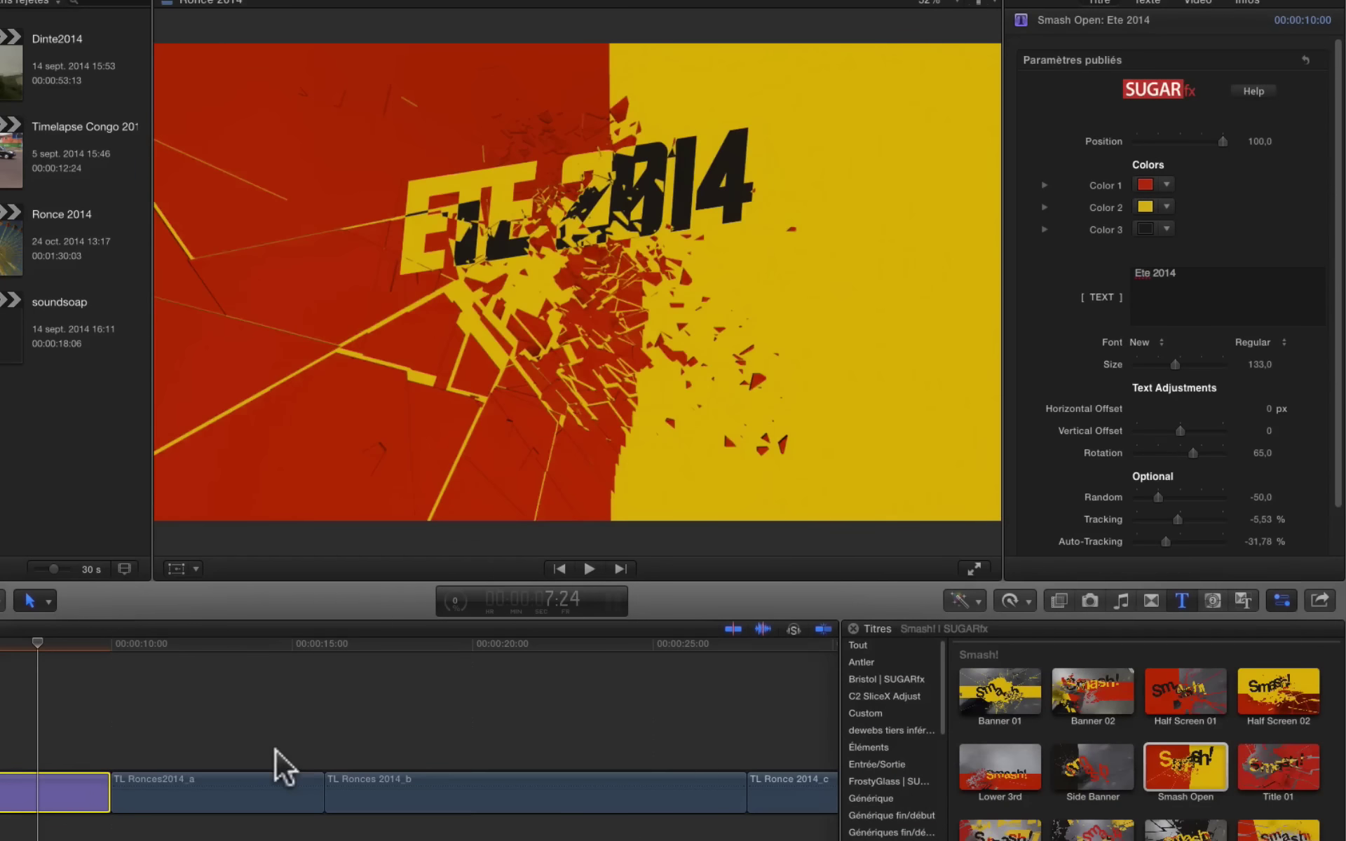
click(9, 672)
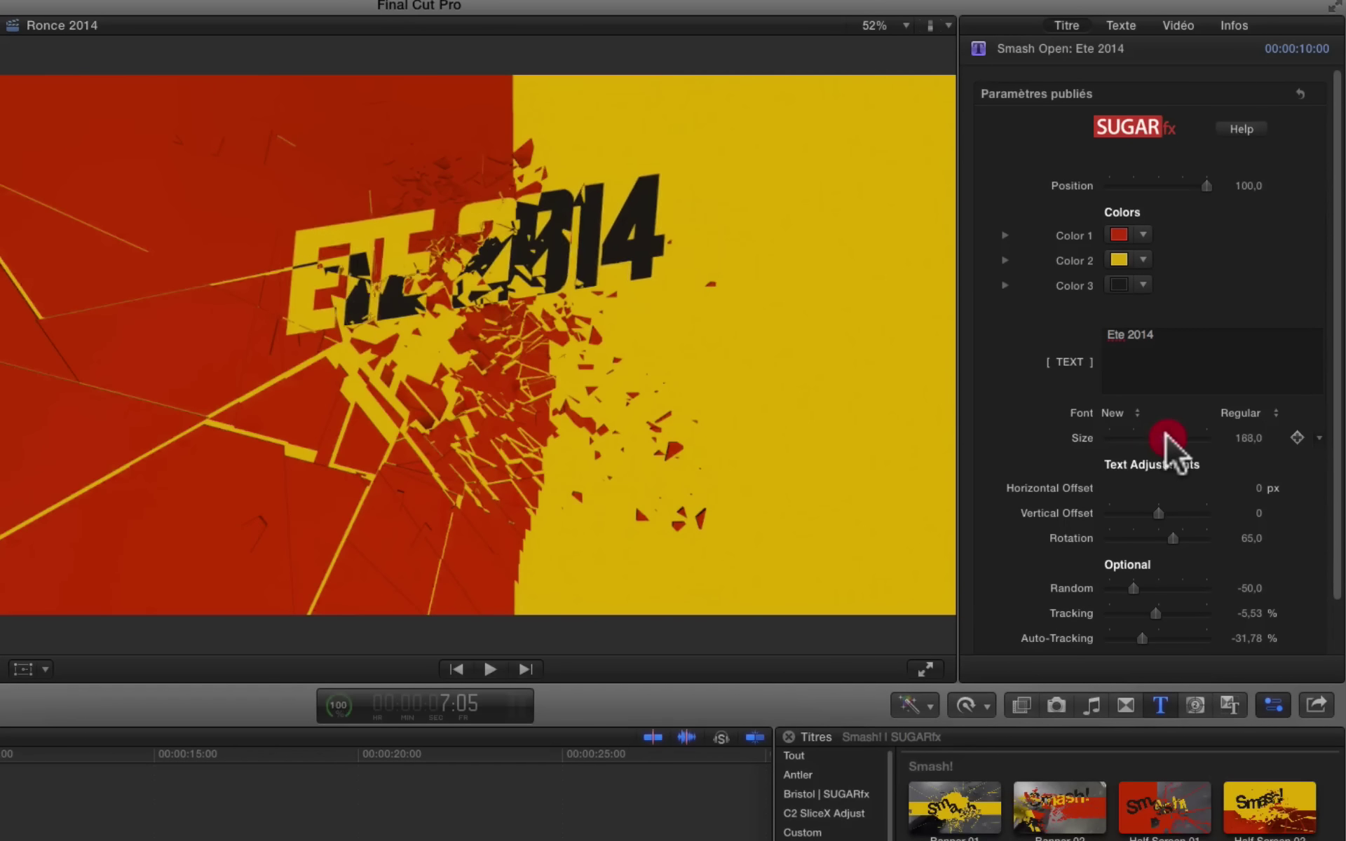
Step: Set the title's size to 206, vertical offset to -12 and rotation to 68,7
drag(1152, 438, 1180, 440)
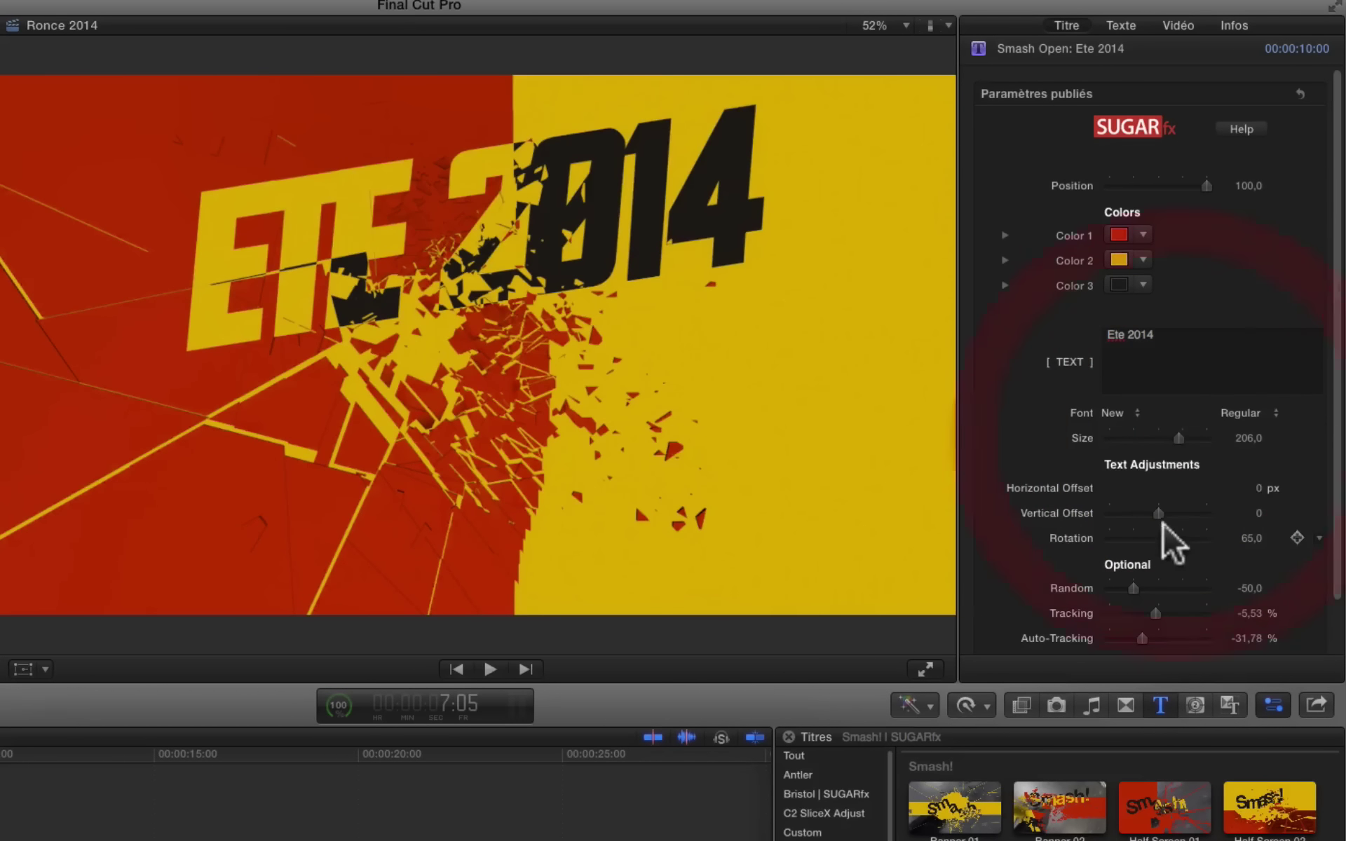
drag(1160, 515, 1154, 526)
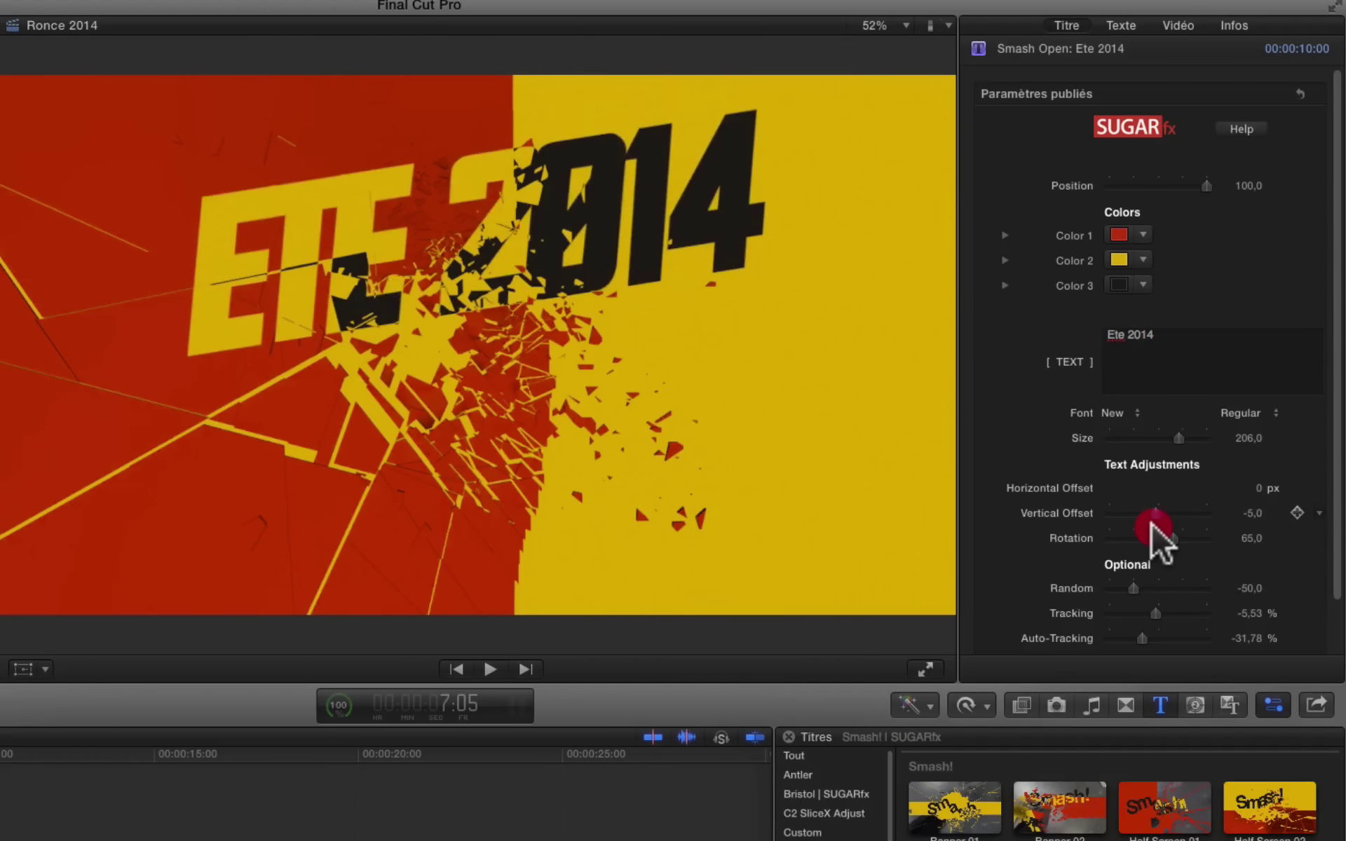
mouse_move(1157, 540)
mouse_down()
mouse_move(1010, 584)
mouse_move(1157, 565)
mouse_up()
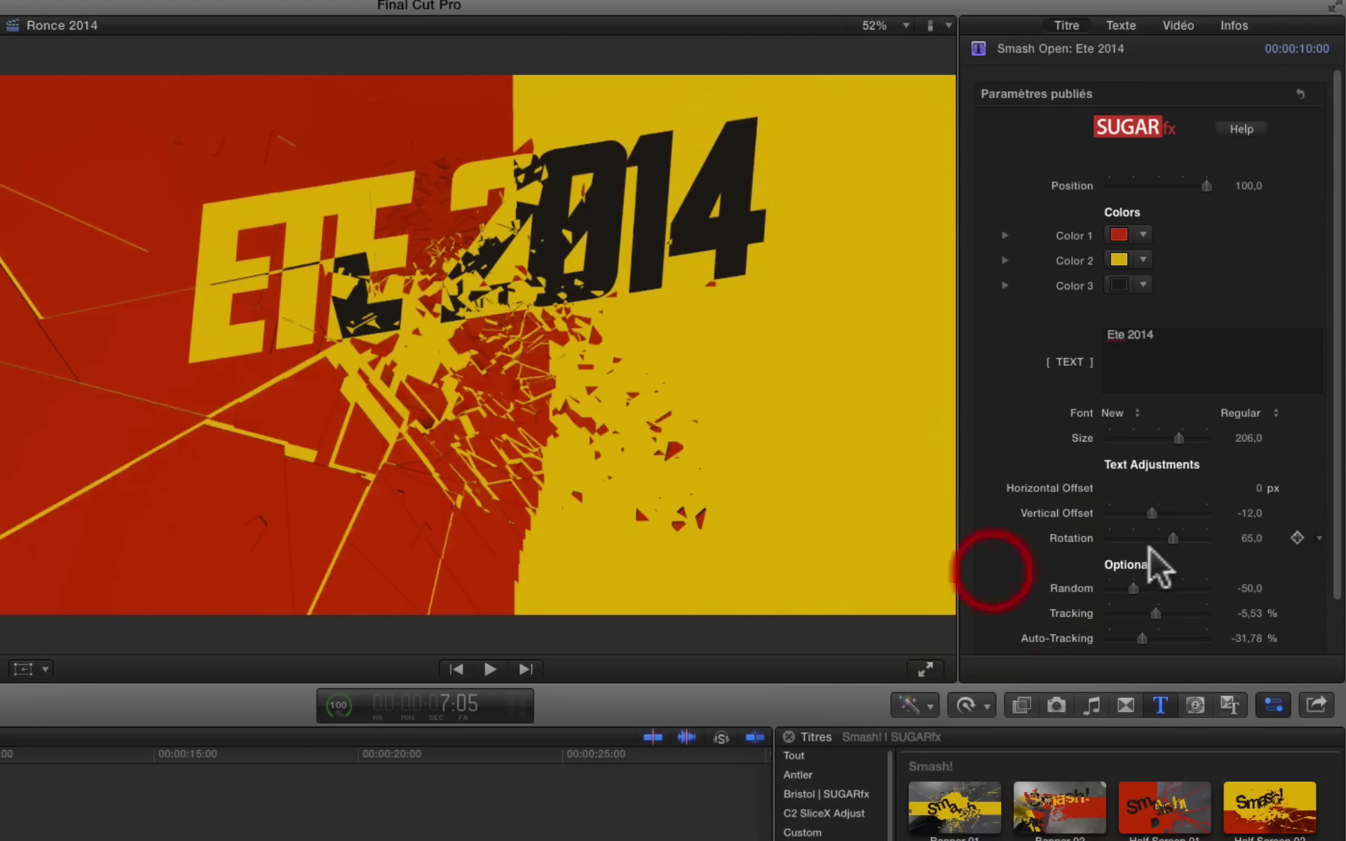
drag(1166, 540, 1180, 550)
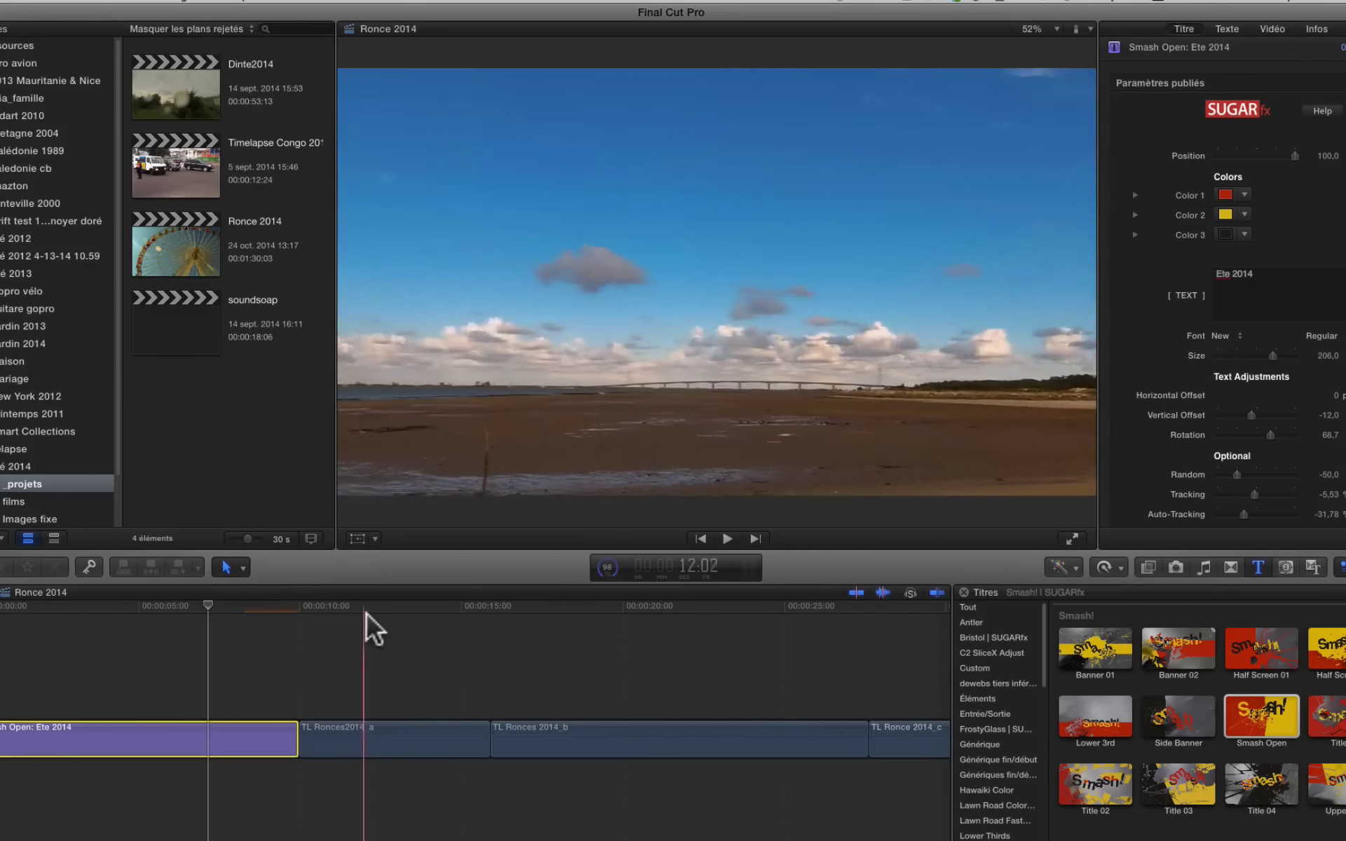
Step: Change the title's Color 1 from red to teal and Color 2 from yellow to orange
click(1225, 195)
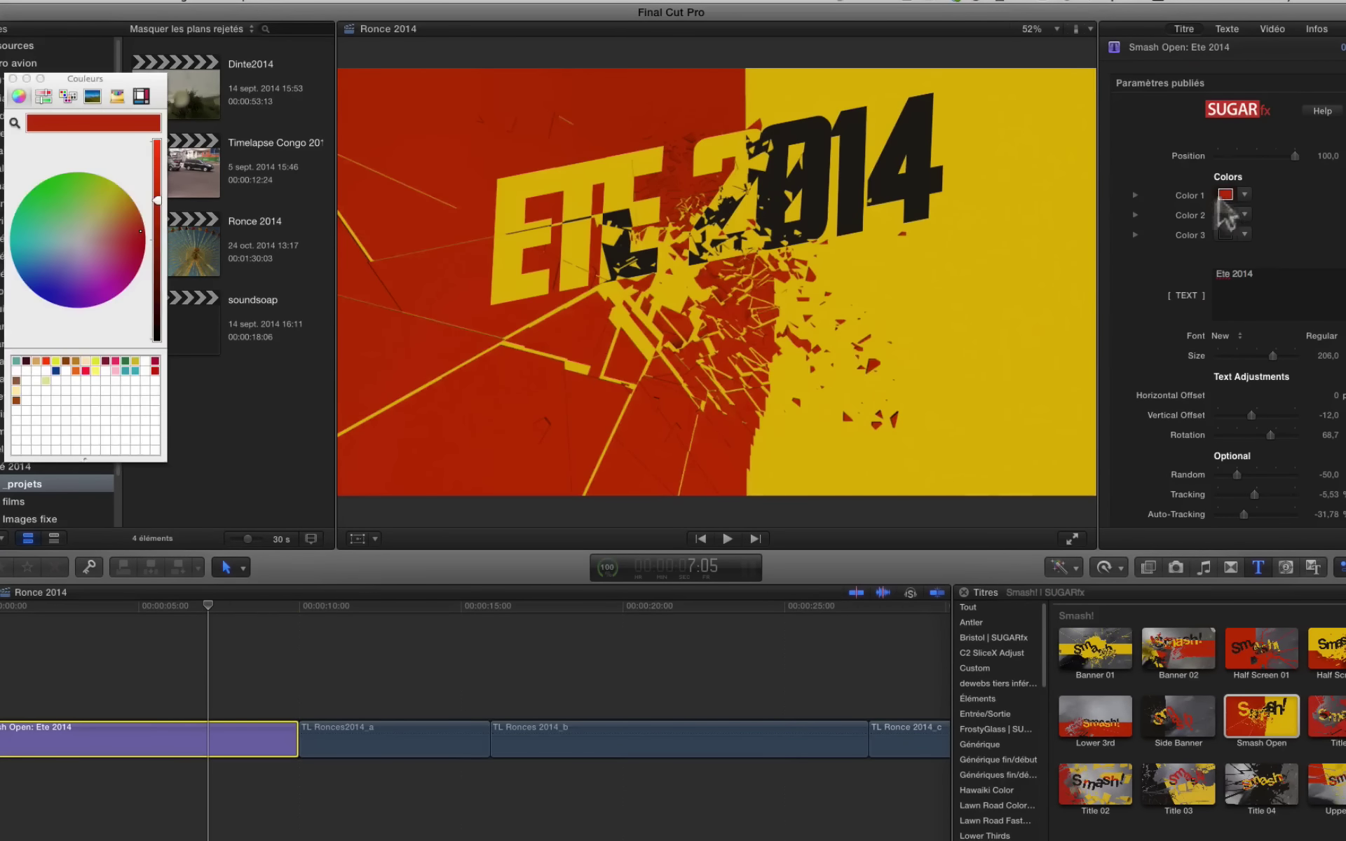
click(135, 371)
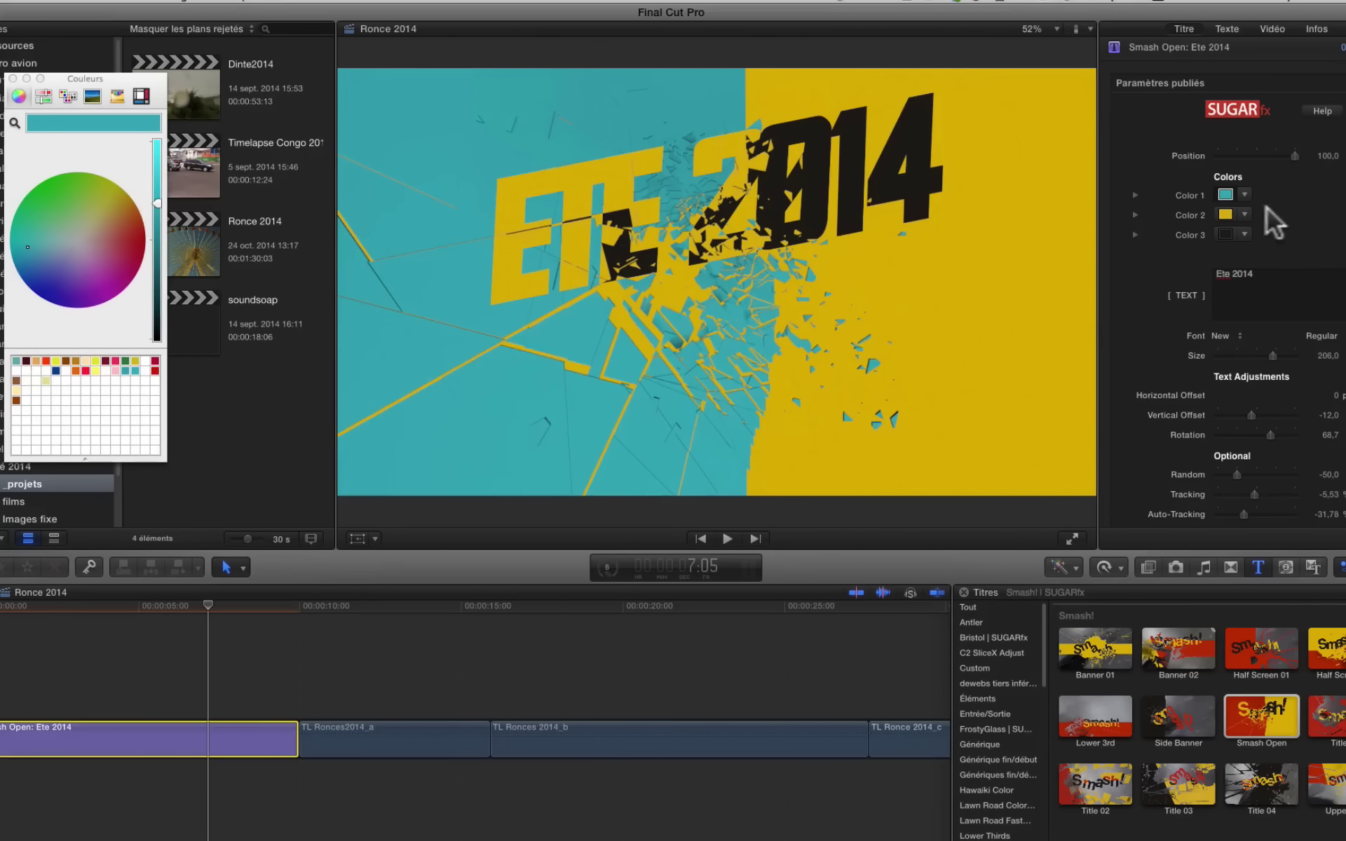
click(1226, 214)
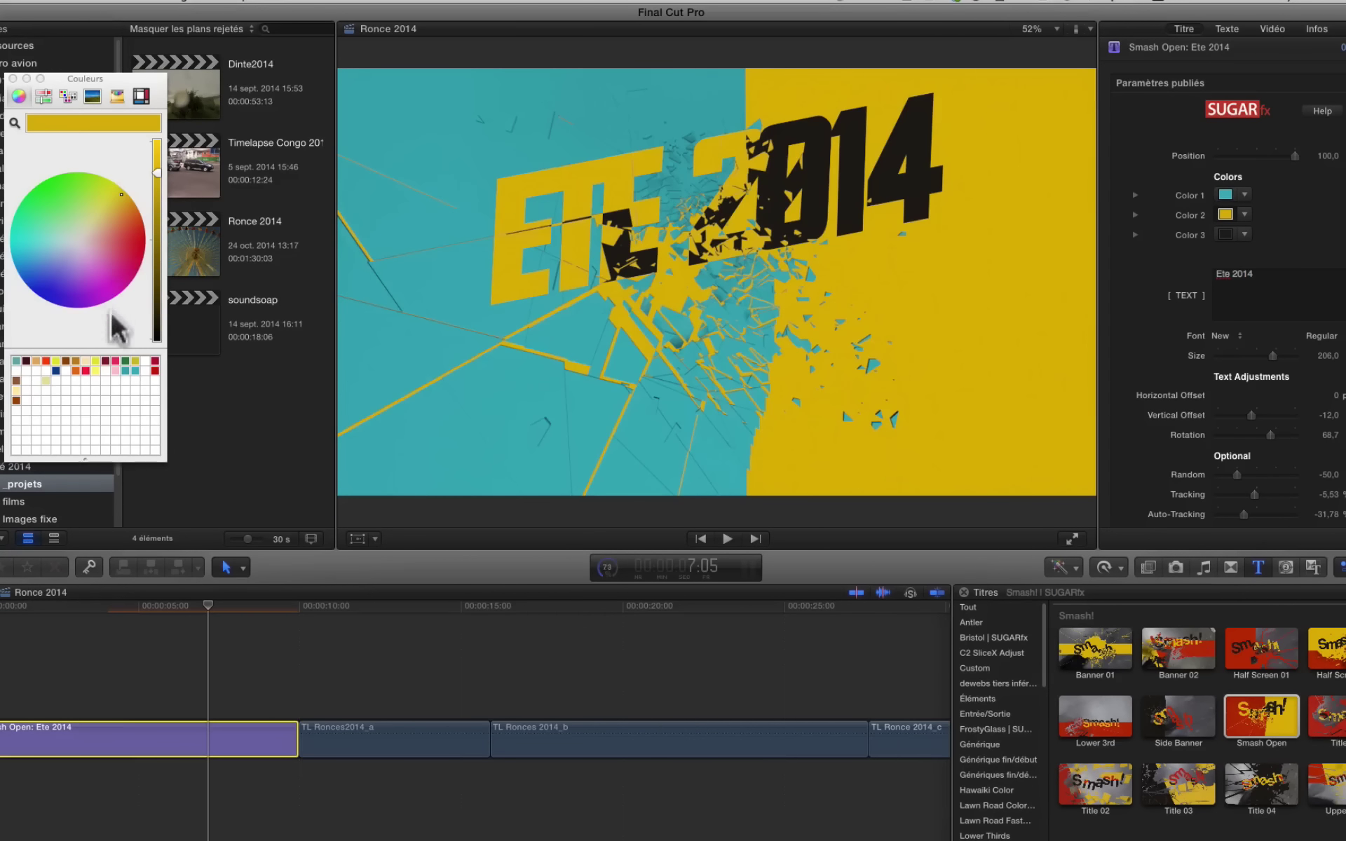
click(75, 365)
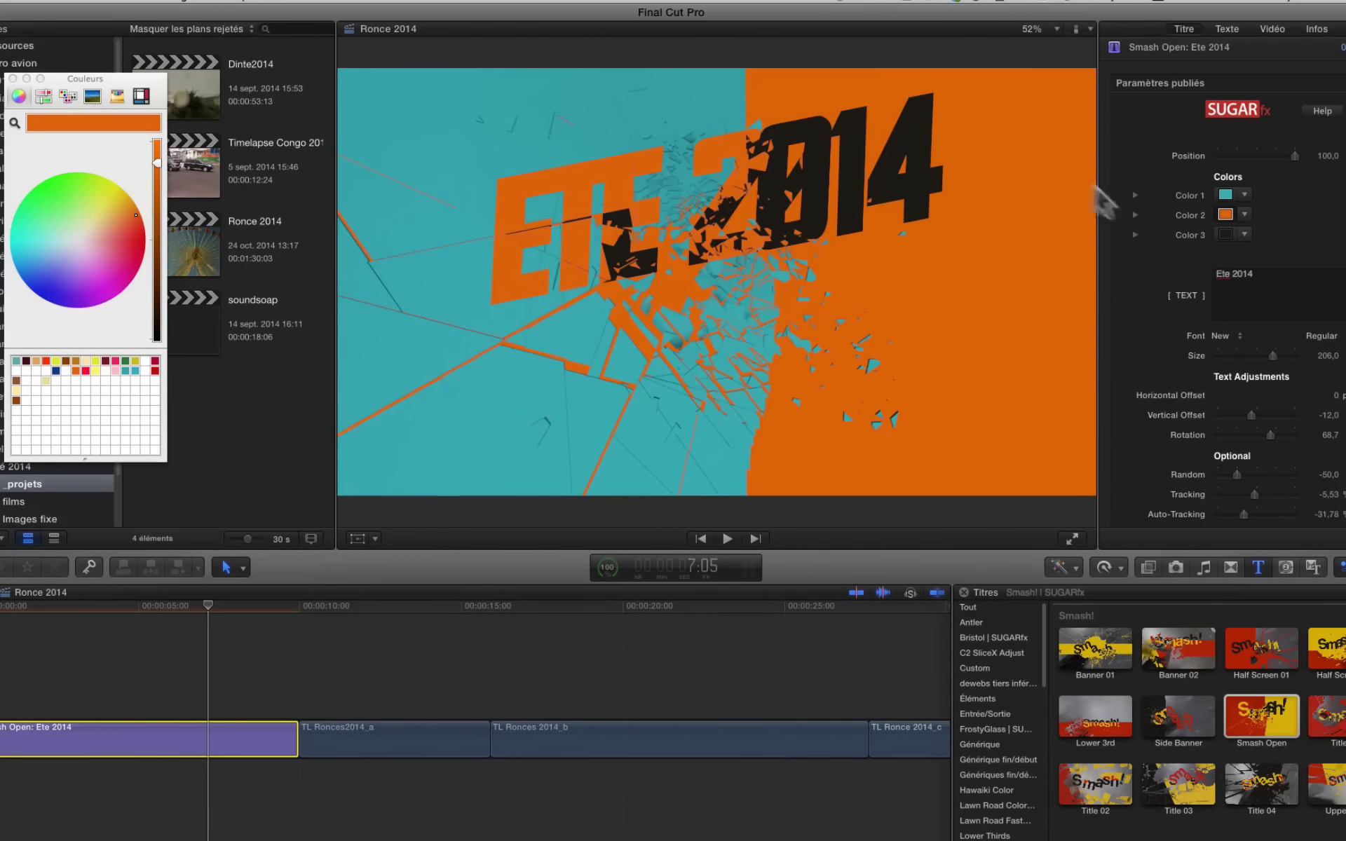
Step: Try a few shades for Color 3, settling on yellow
click(1226, 234)
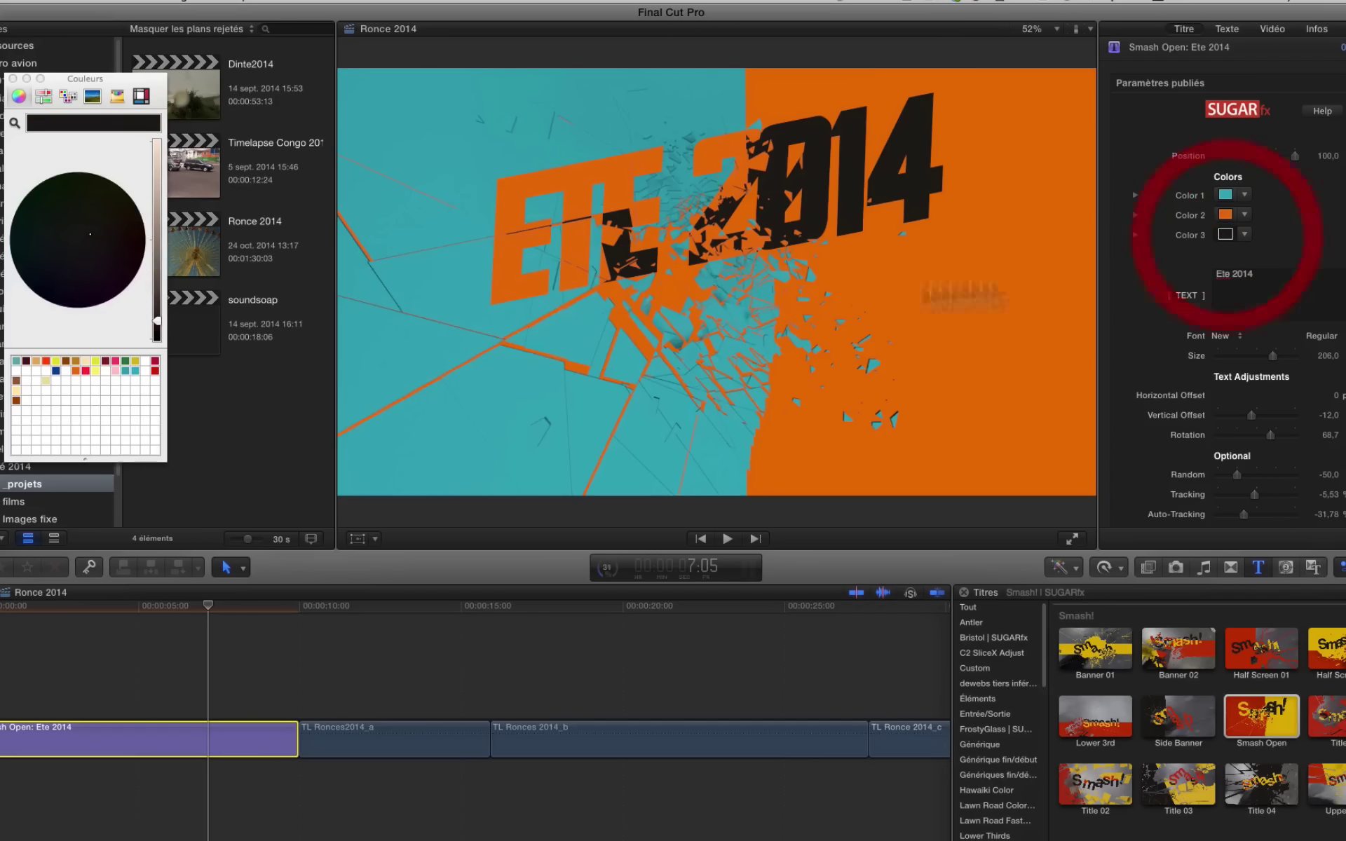
click(157, 226)
drag(157, 220, 139, 288)
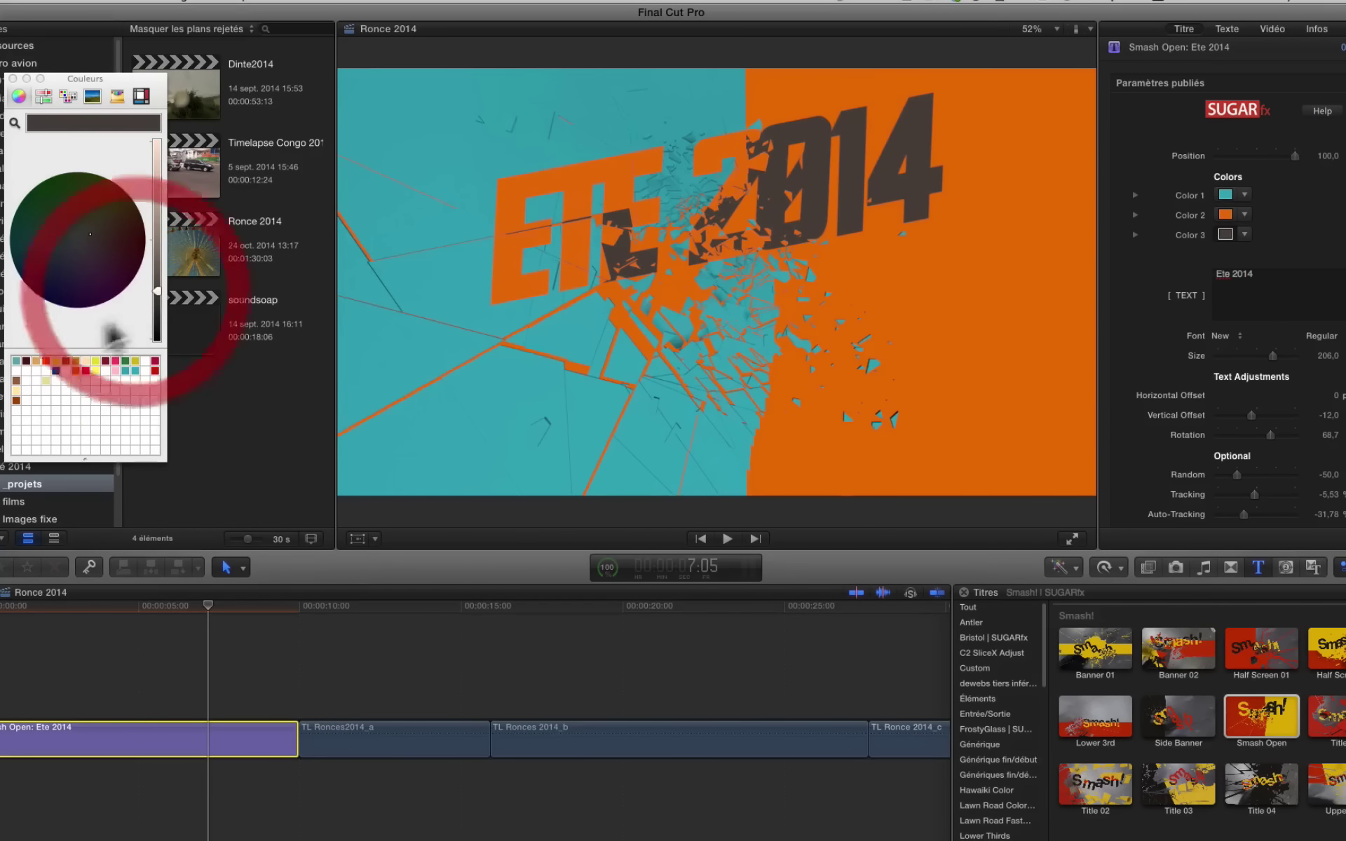
click(84, 369)
click(95, 370)
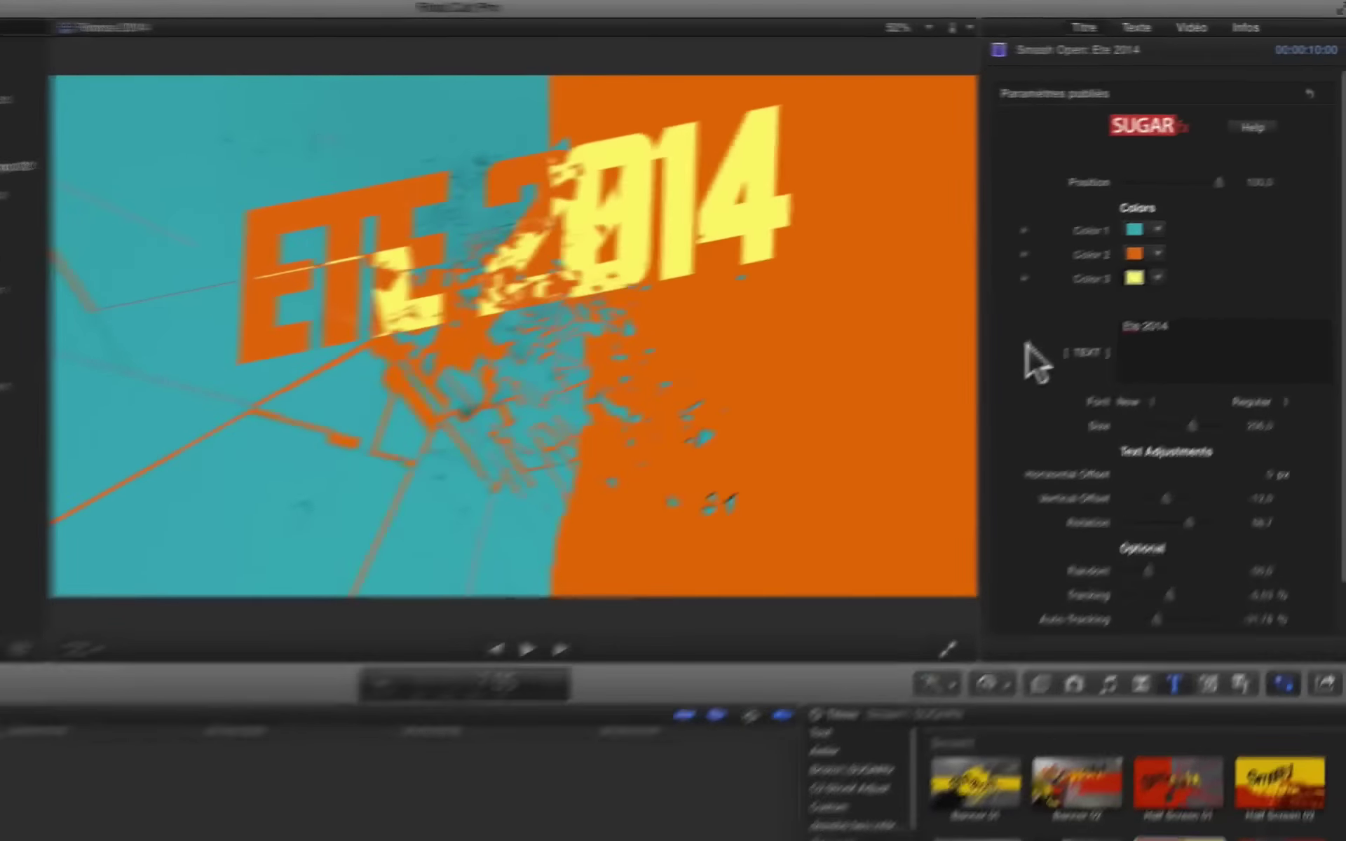
Step: Set horizontal offset to -12 px, Random to 36,17 and tracking to about 0 %
scroll(1020, 536, down, 2)
scroll(1011, 515, down, 1)
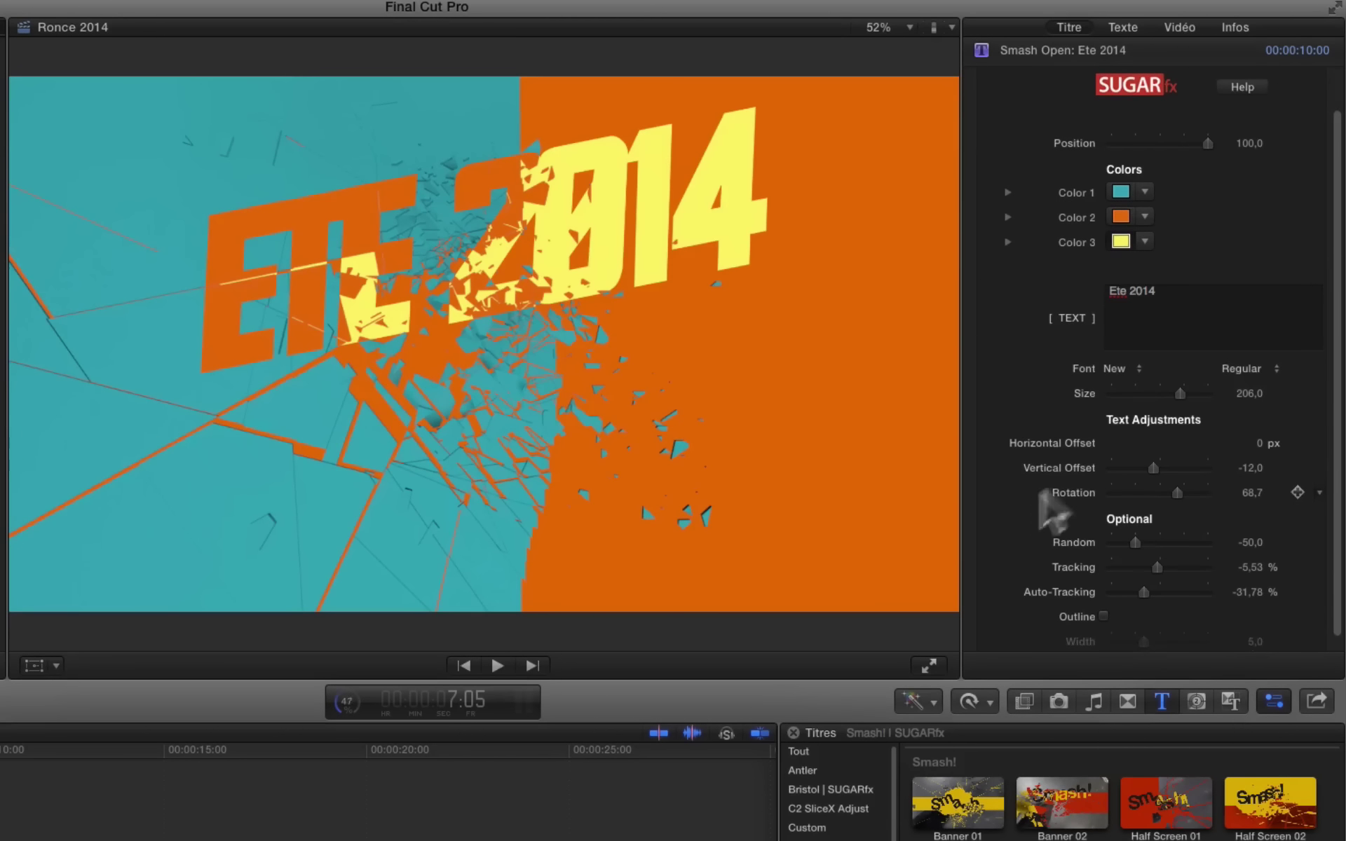
drag(1259, 443, 1269, 443)
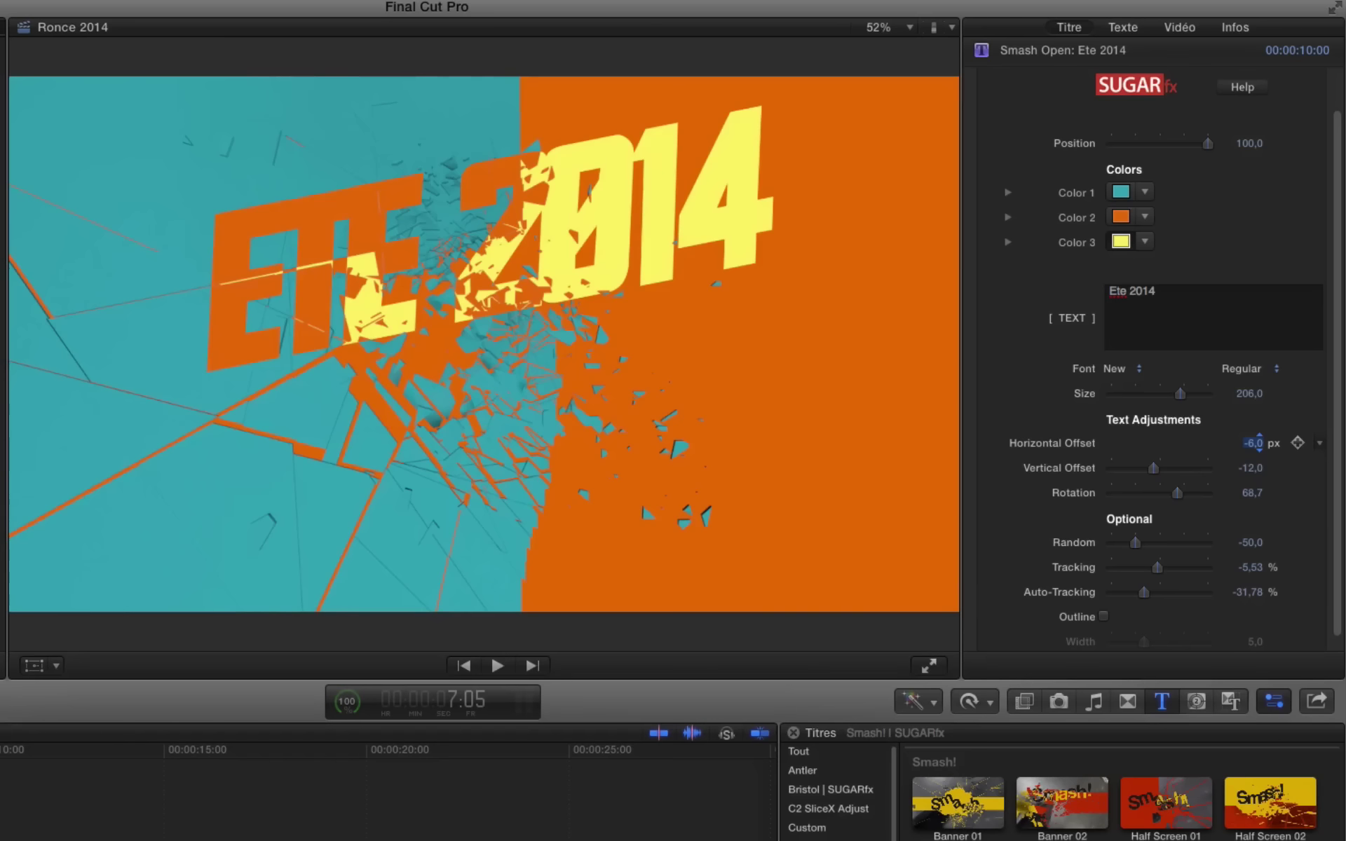
drag(1260, 443, 1252, 444)
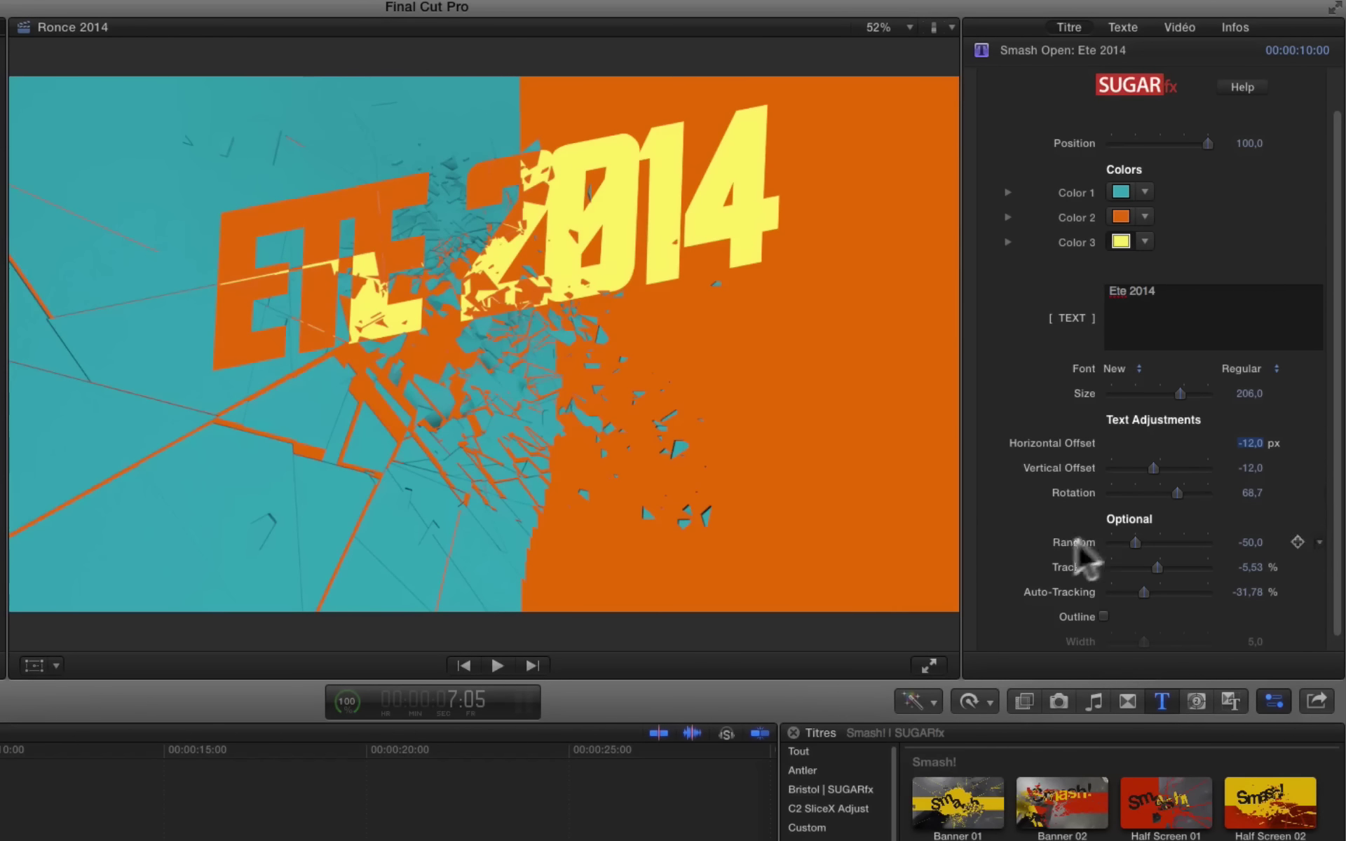
scroll(1031, 559, down, 1)
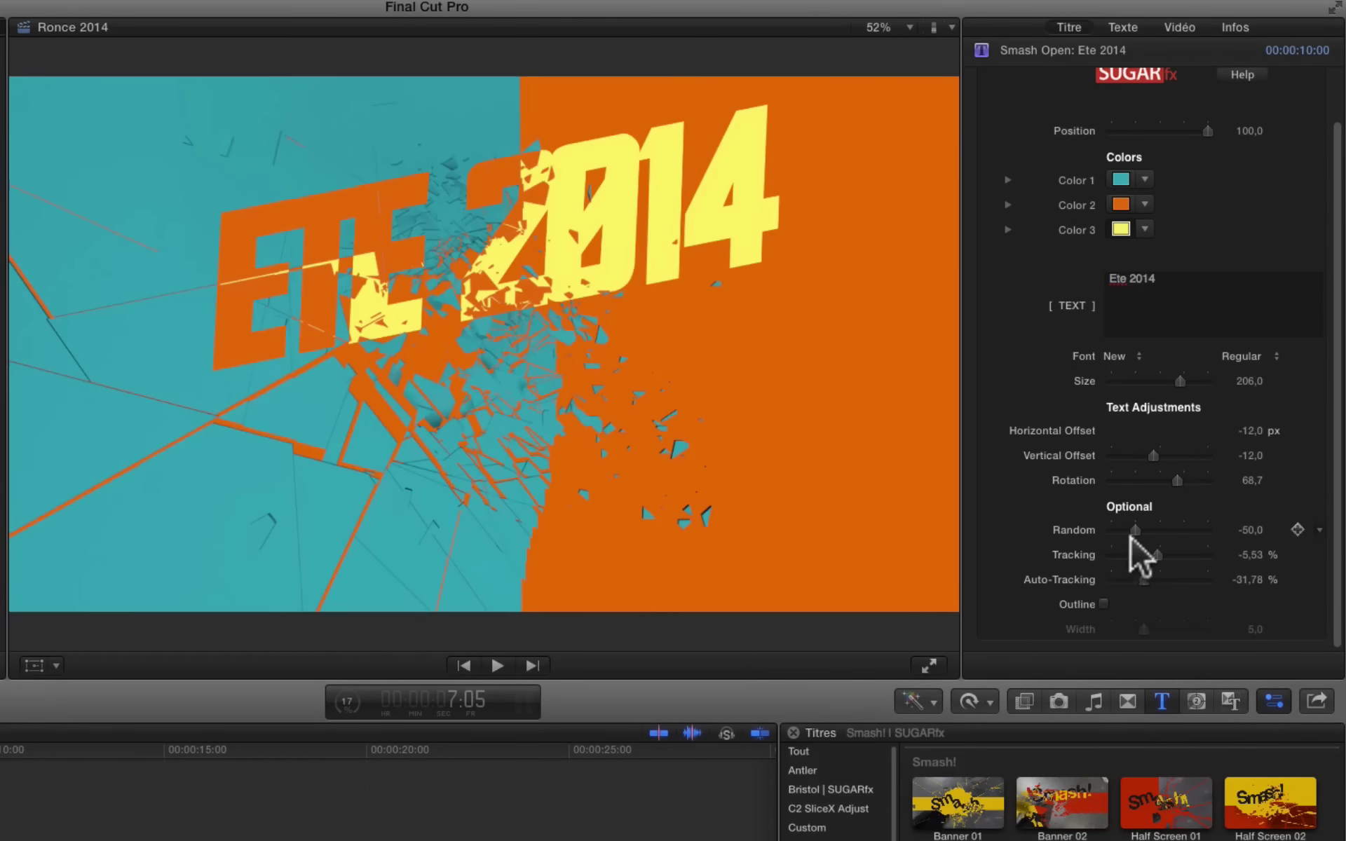
drag(1136, 530, 1179, 532)
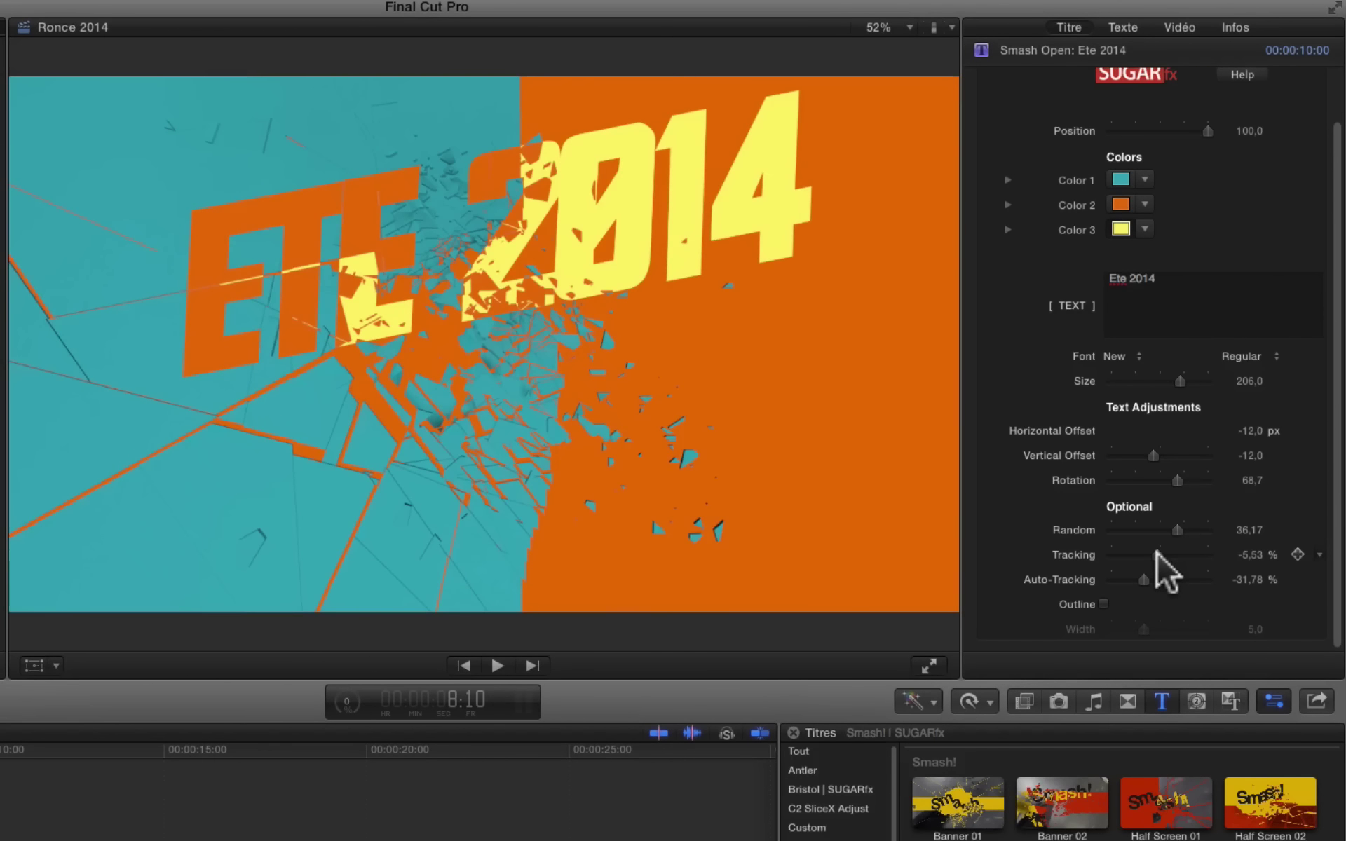
drag(1158, 553, 1161, 556)
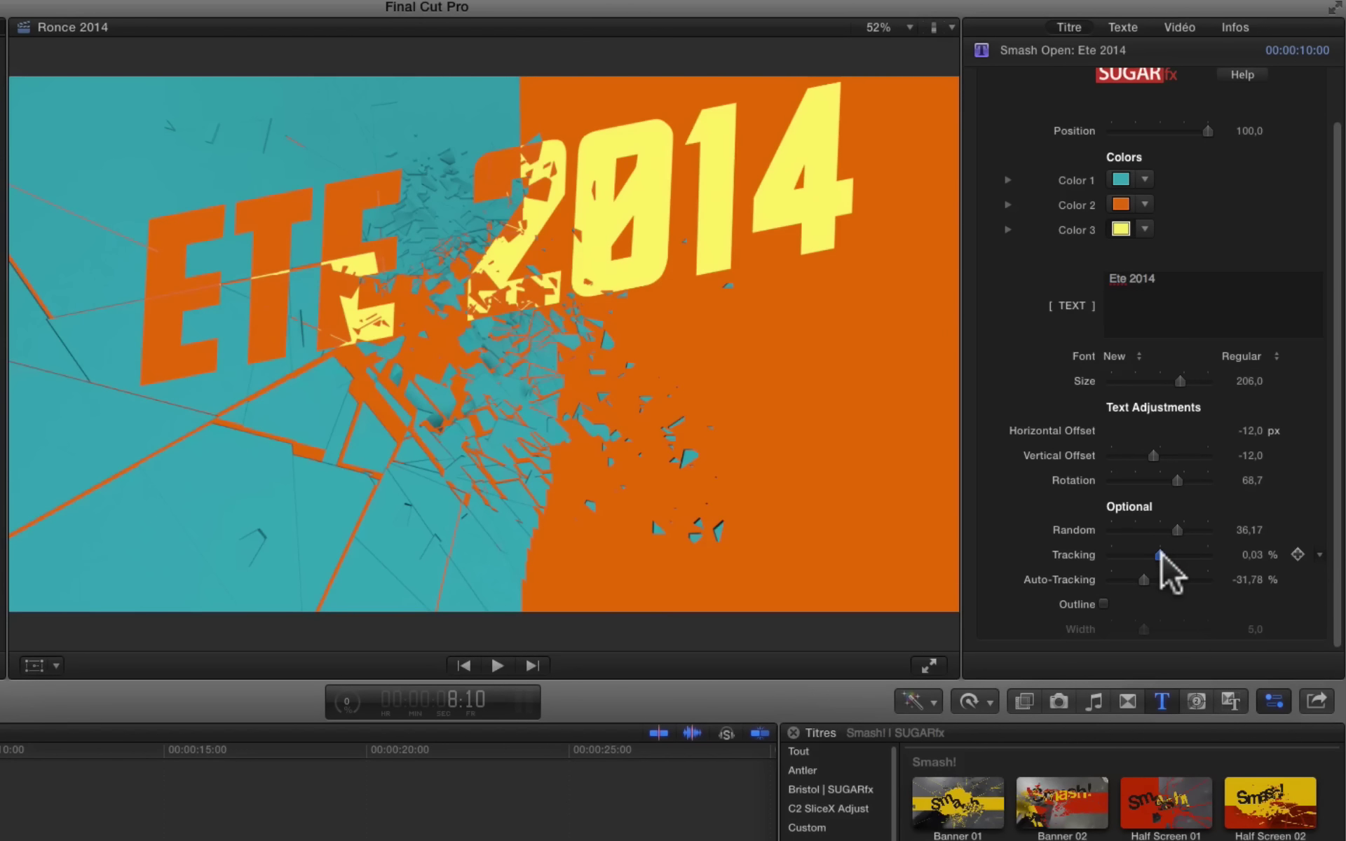
Step: Switch on the title's Outline and drag its width up toward 13
click(1104, 604)
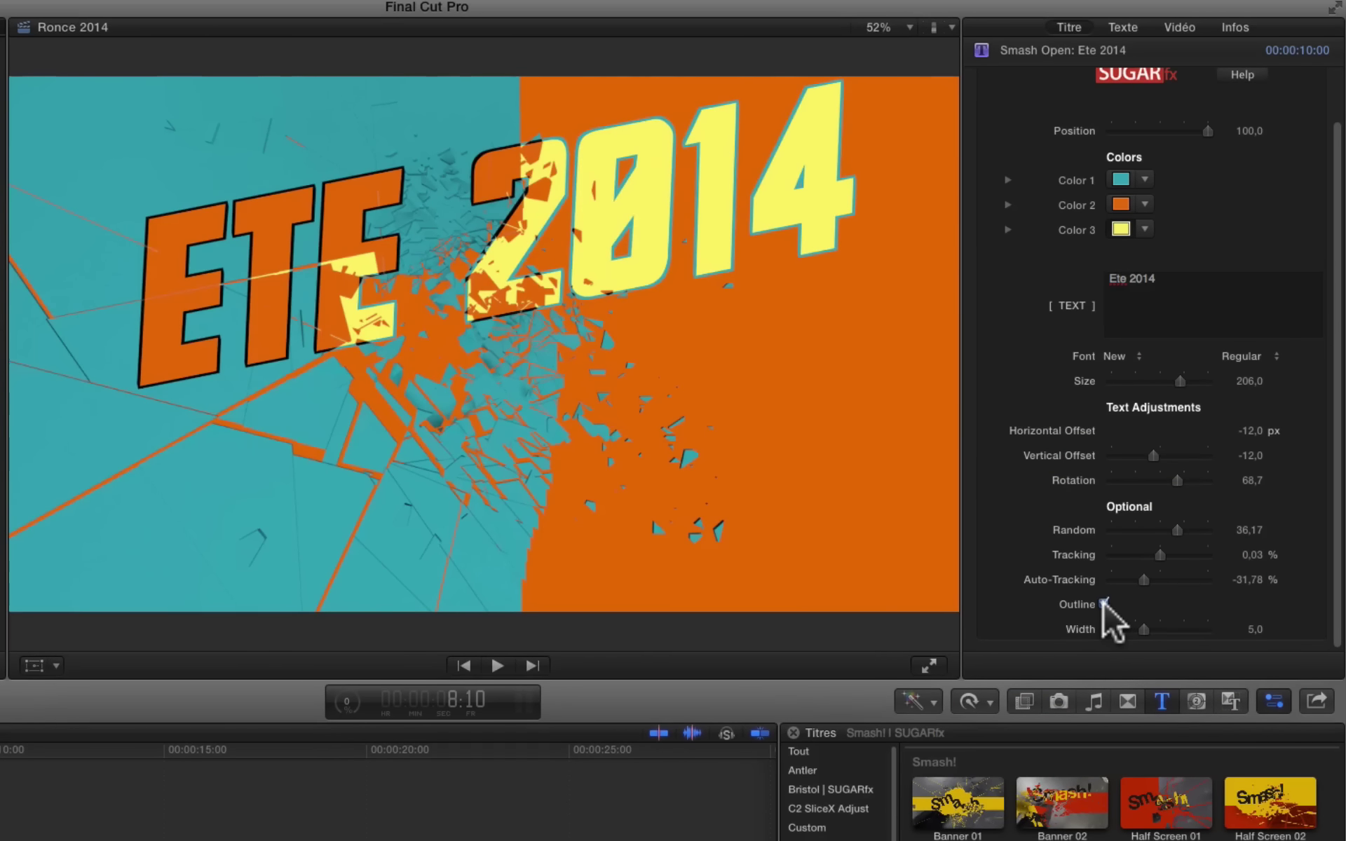
click(1105, 604)
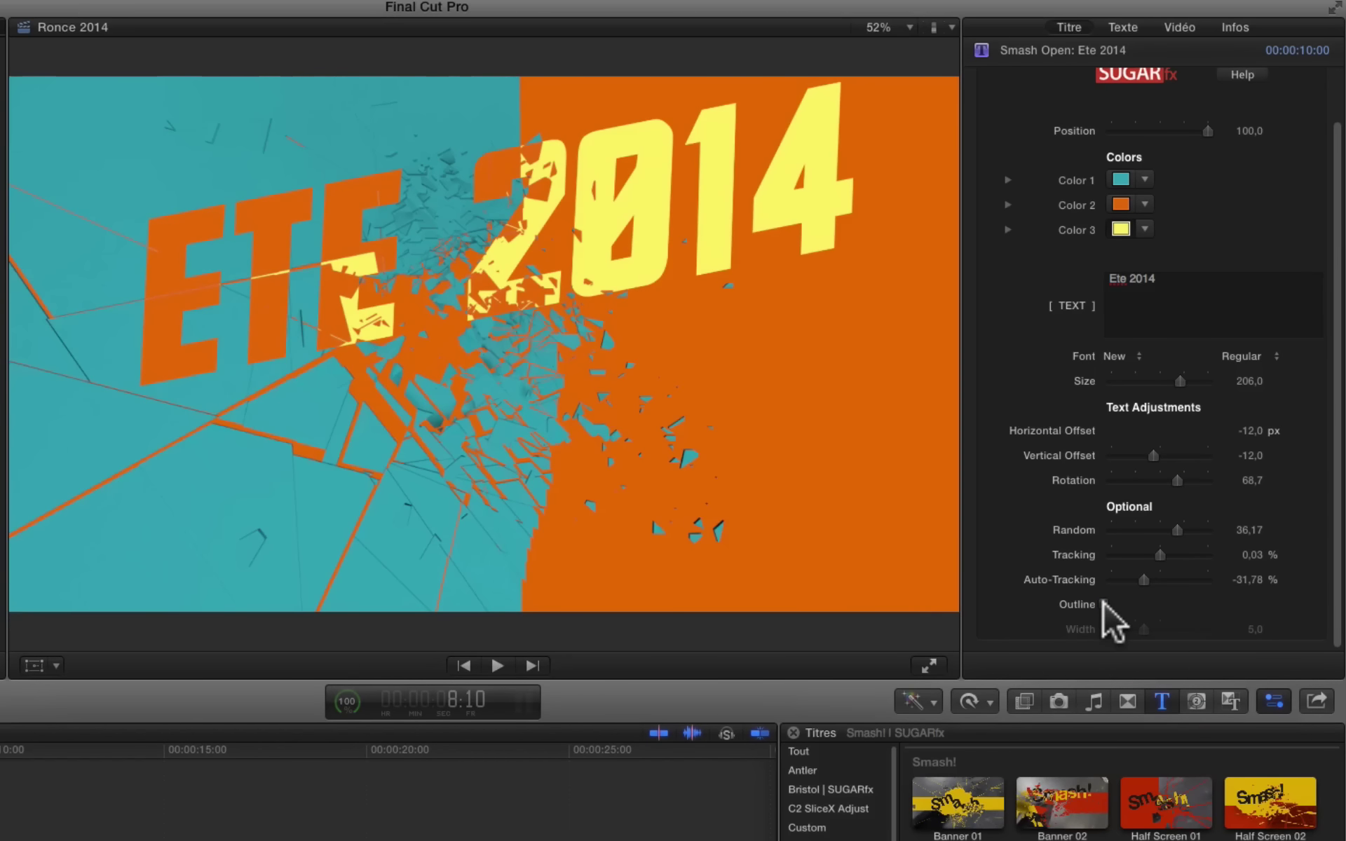
click(1104, 604)
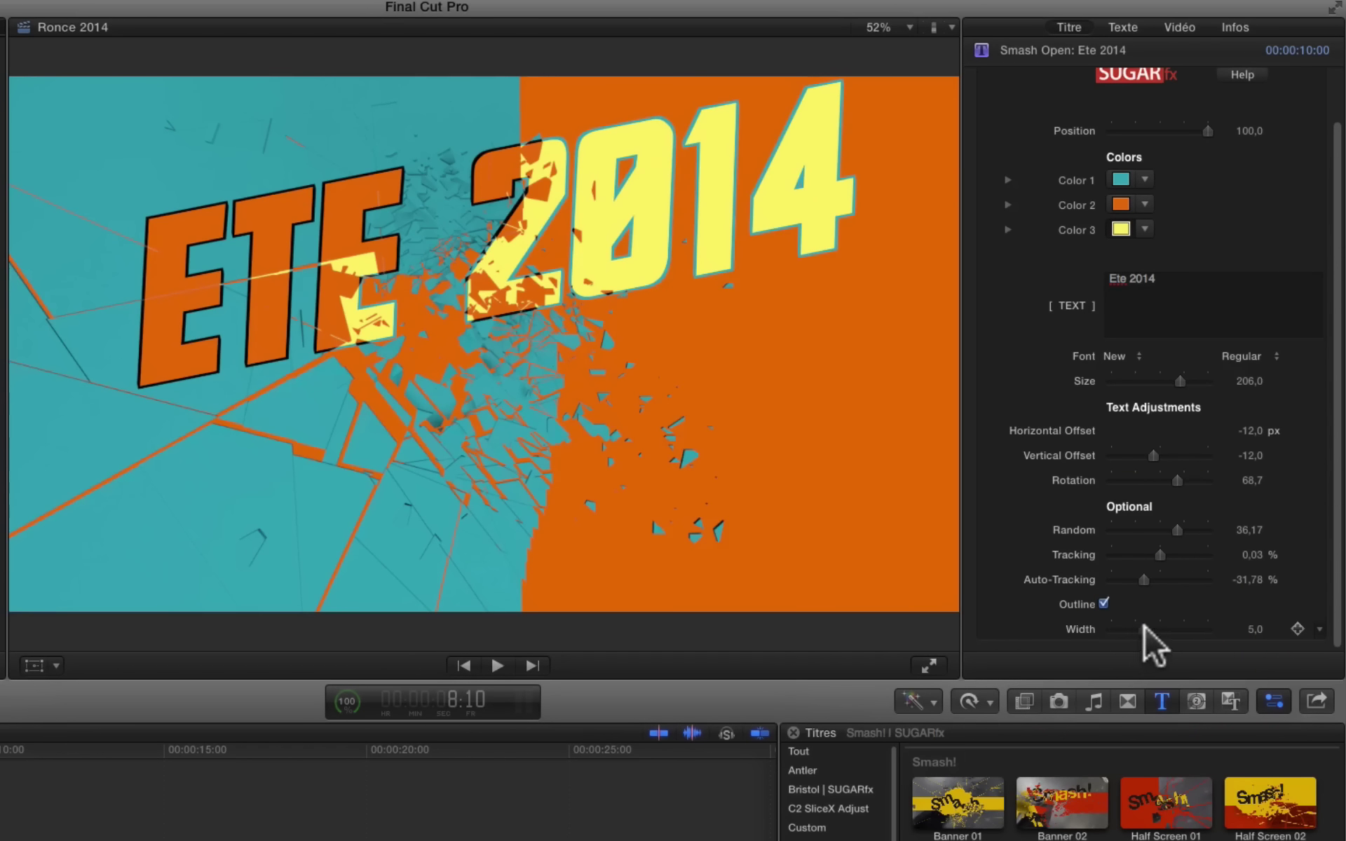
mouse_move(1144, 629)
mouse_down()
mouse_move(1196, 624)
mouse_move(1177, 625)
mouse_up()
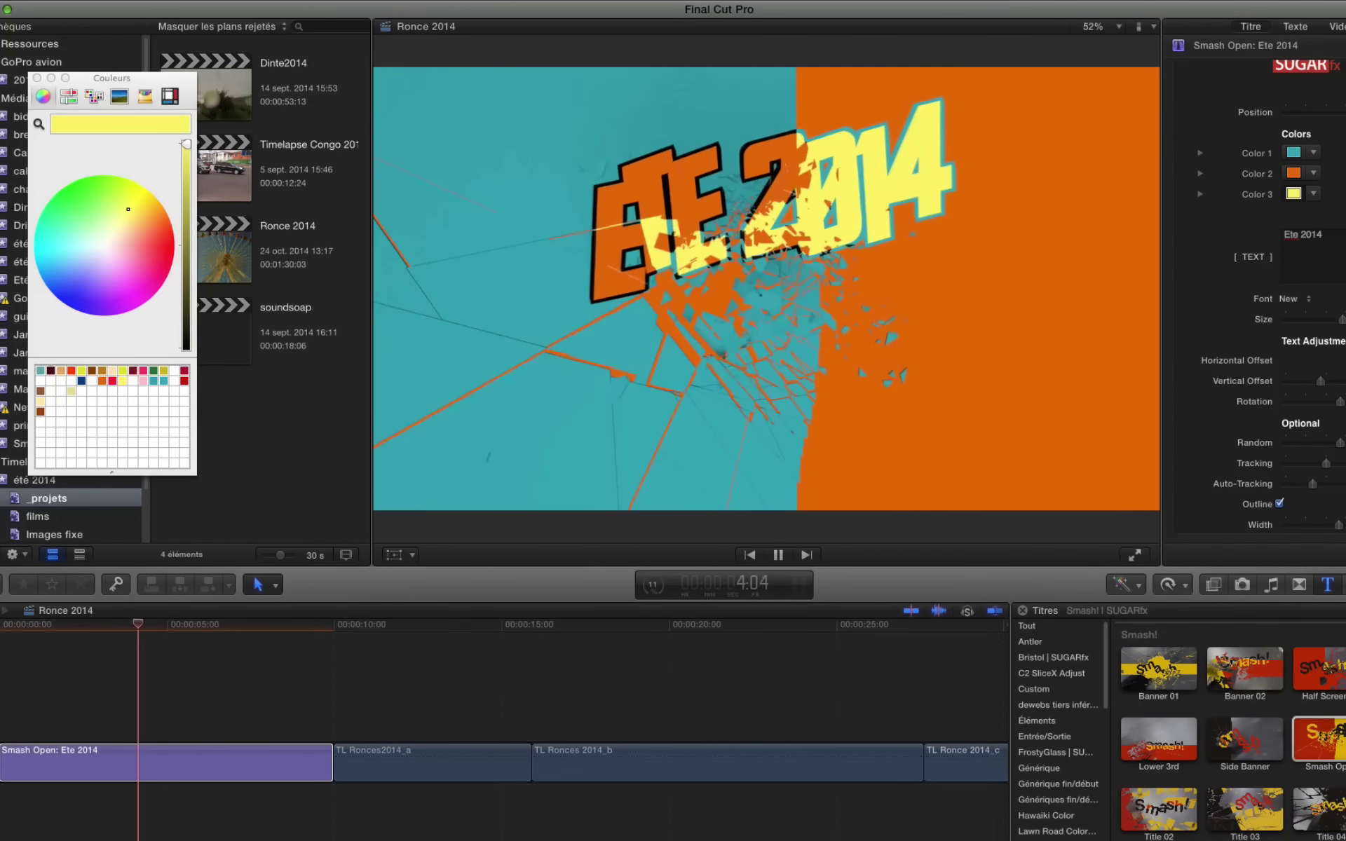
Step: Turn off the outline and trim the title clip's end so later clips follow sooner
click(1280, 503)
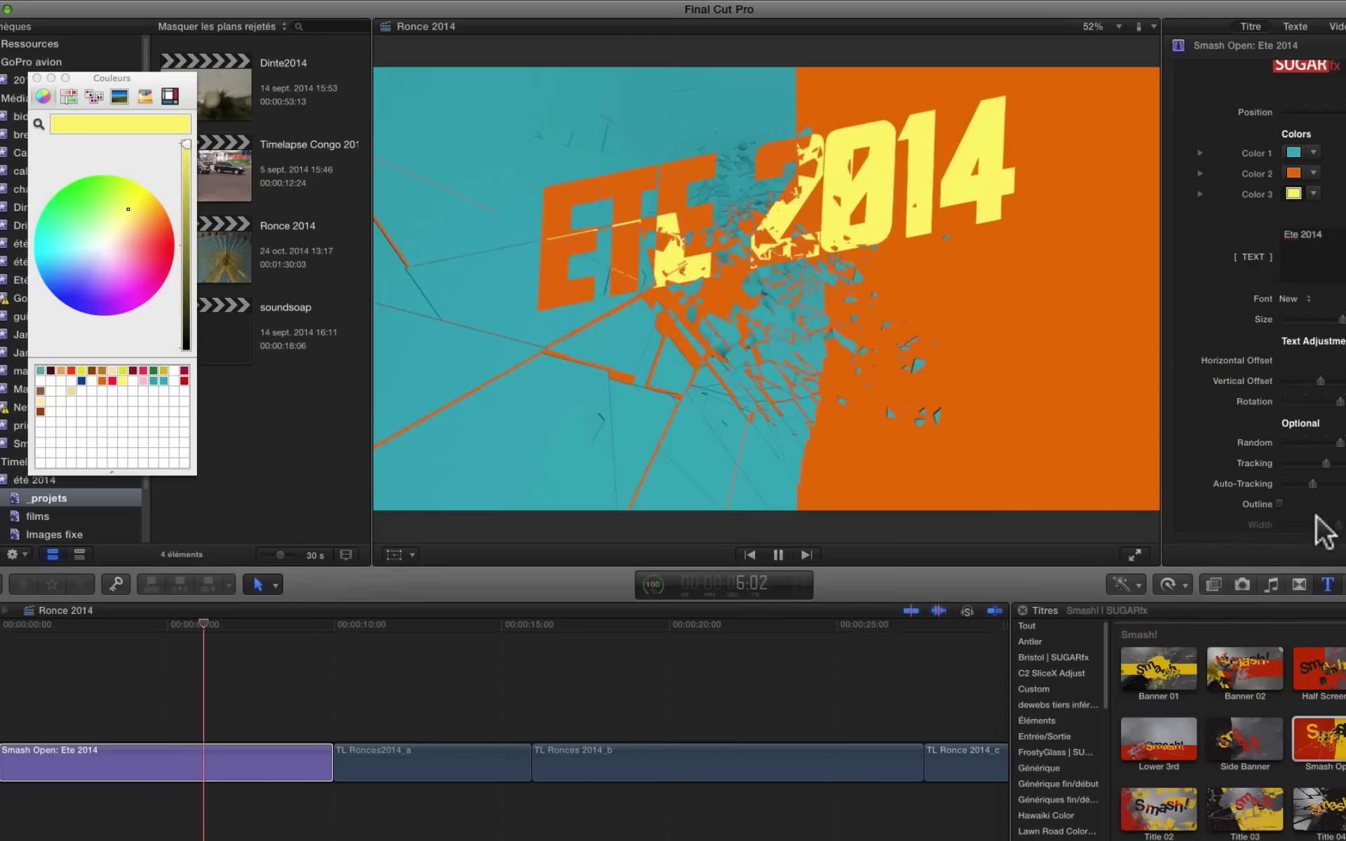
click(10, 625)
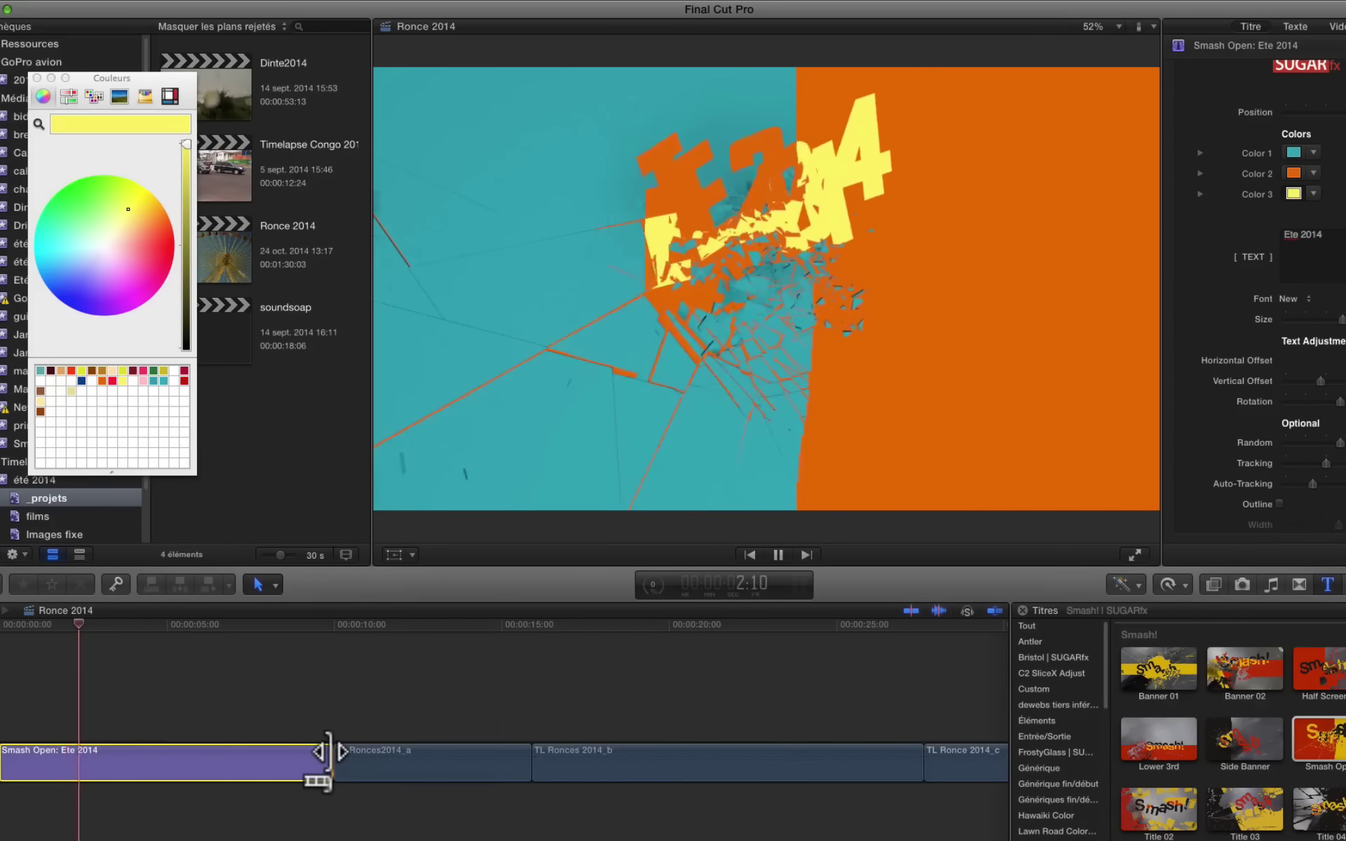
drag(319, 760, 196, 760)
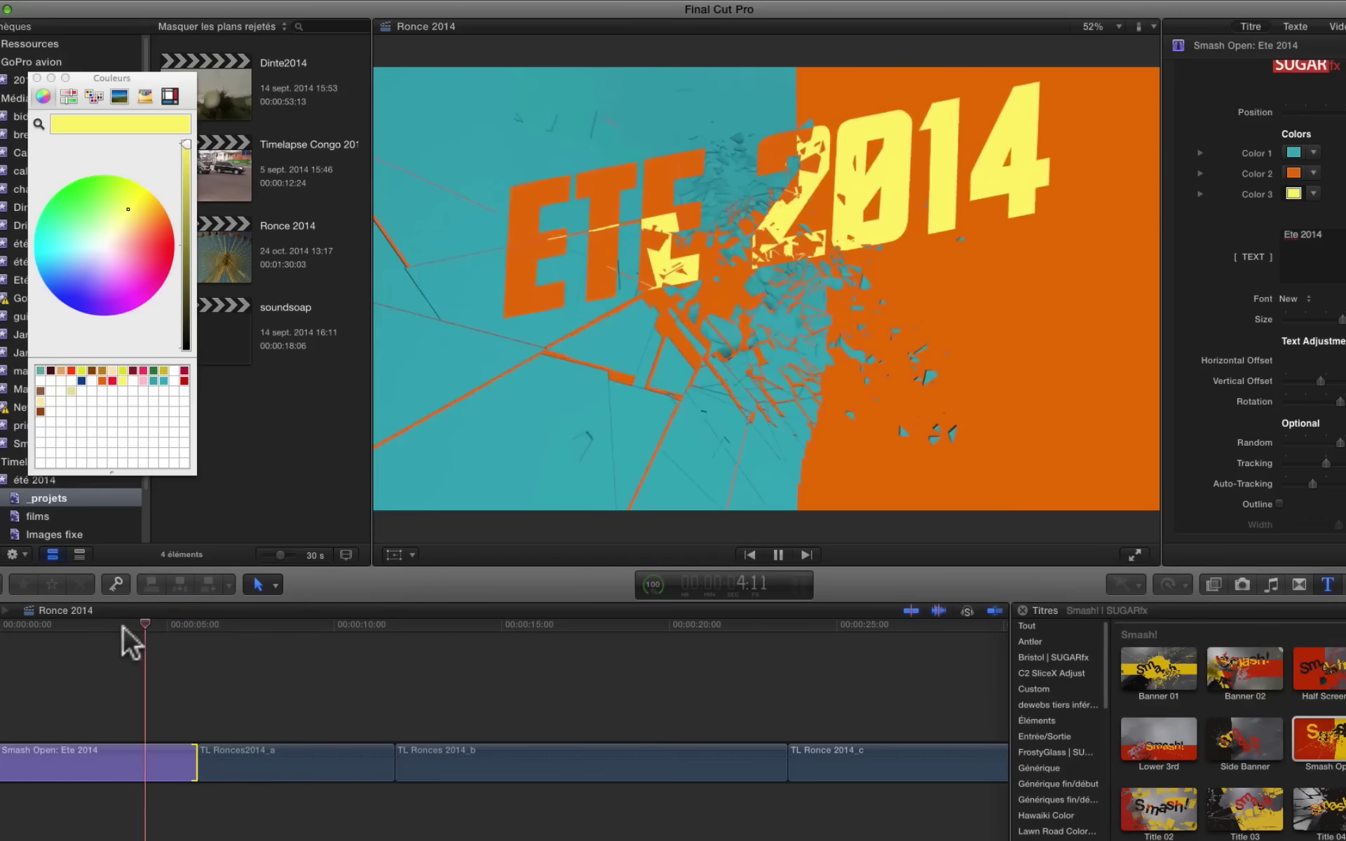
Step: Replay the timeline and step frame by frame through the title's outro
click(7, 649)
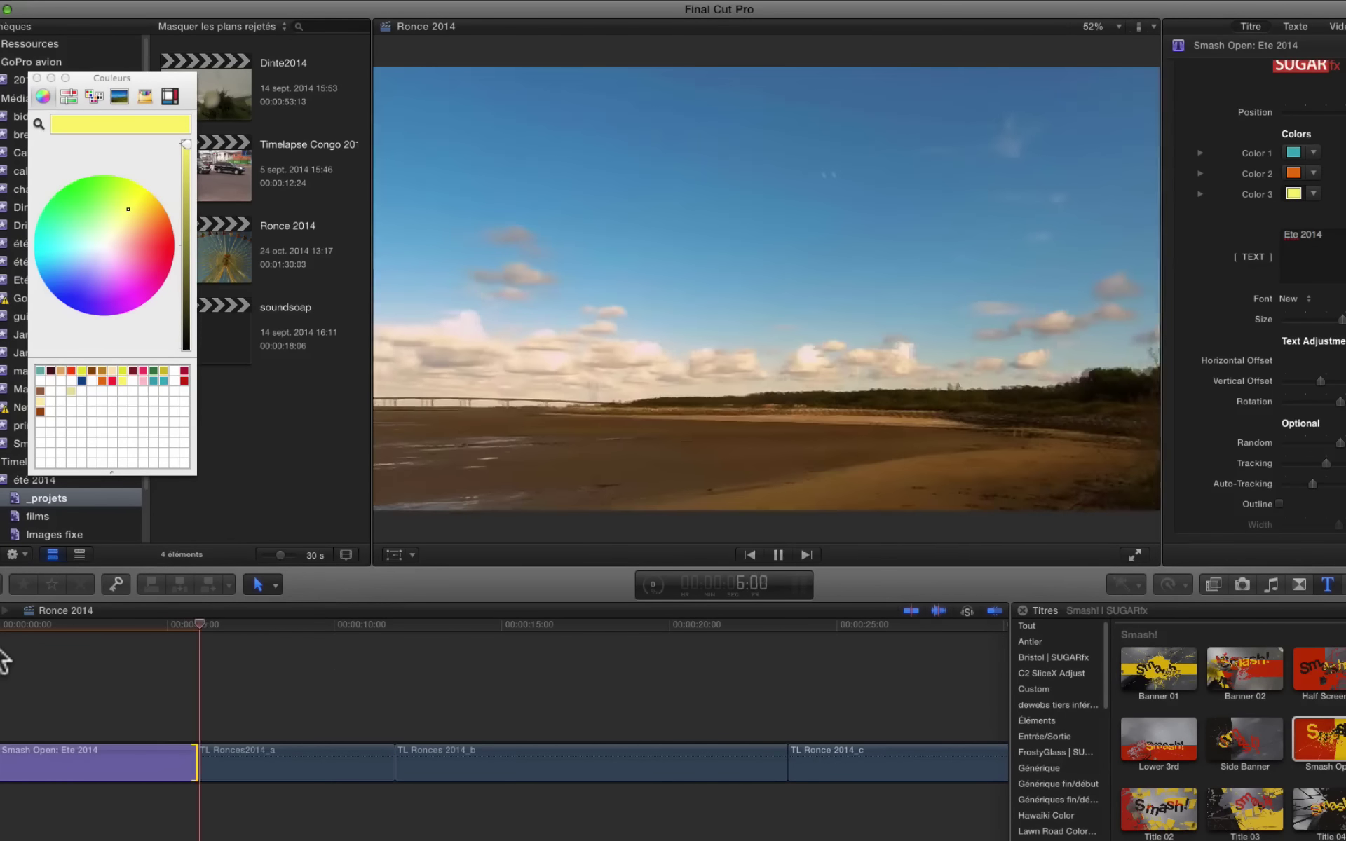
key(space)
key(Left)
key(Left)
key(Left)
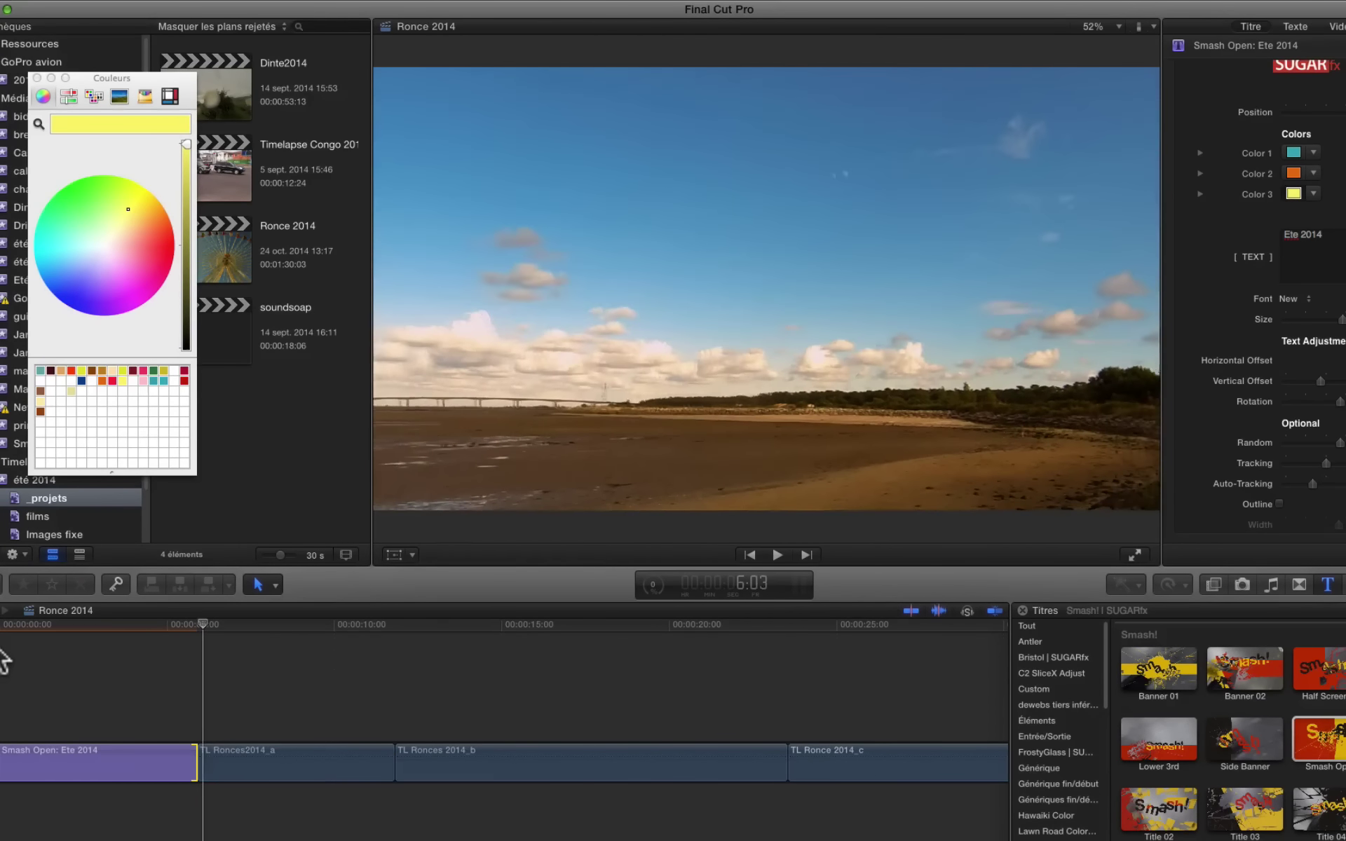
key(Right)
key(Right)
key(Right)
key(Right)
key(Right)
key(Right)
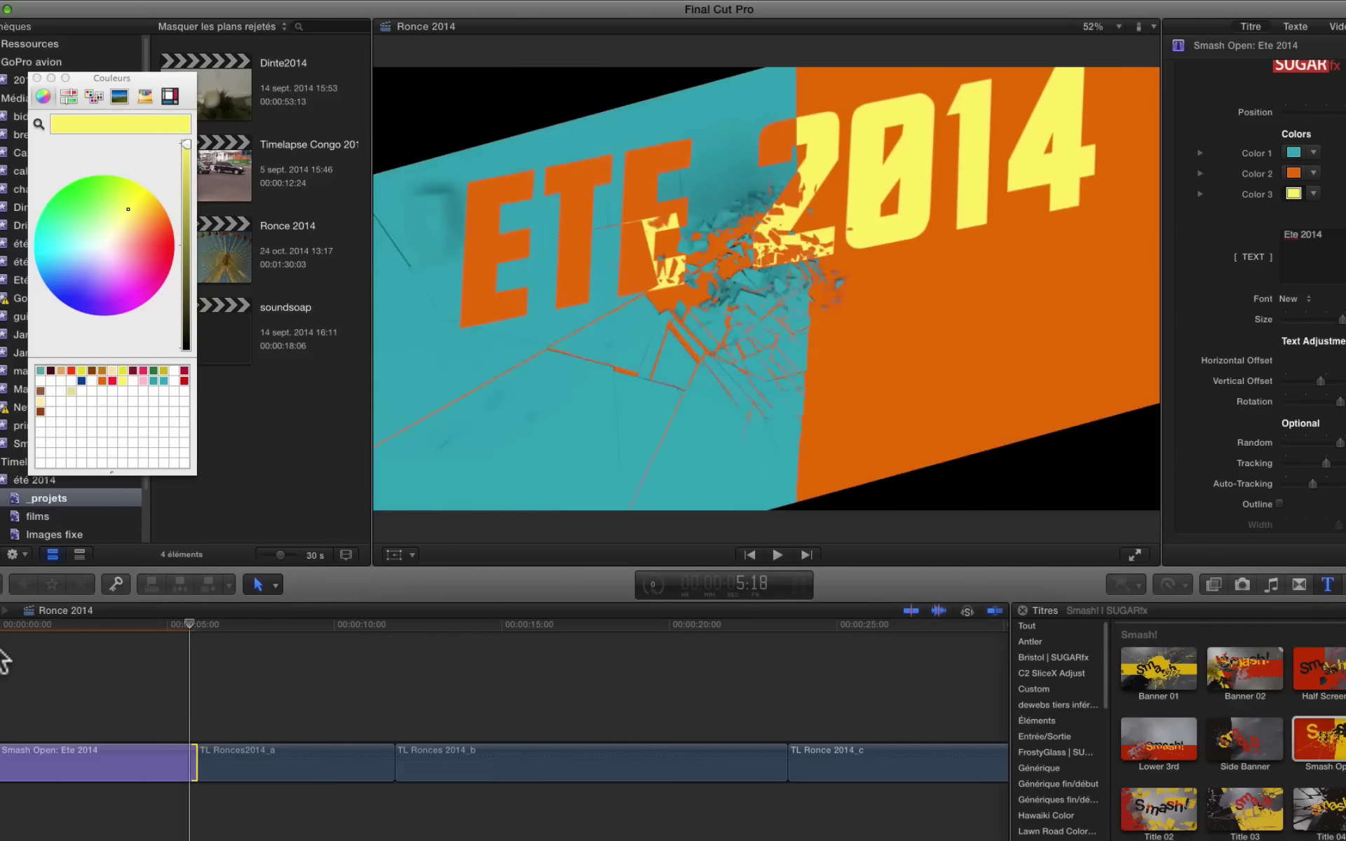
key(Right)
key(Right)
key(Right)
key(Right)
key(Right)
key(Right)
key(Left)
key(Left)
key(Left)
key(Left)
key(Left)
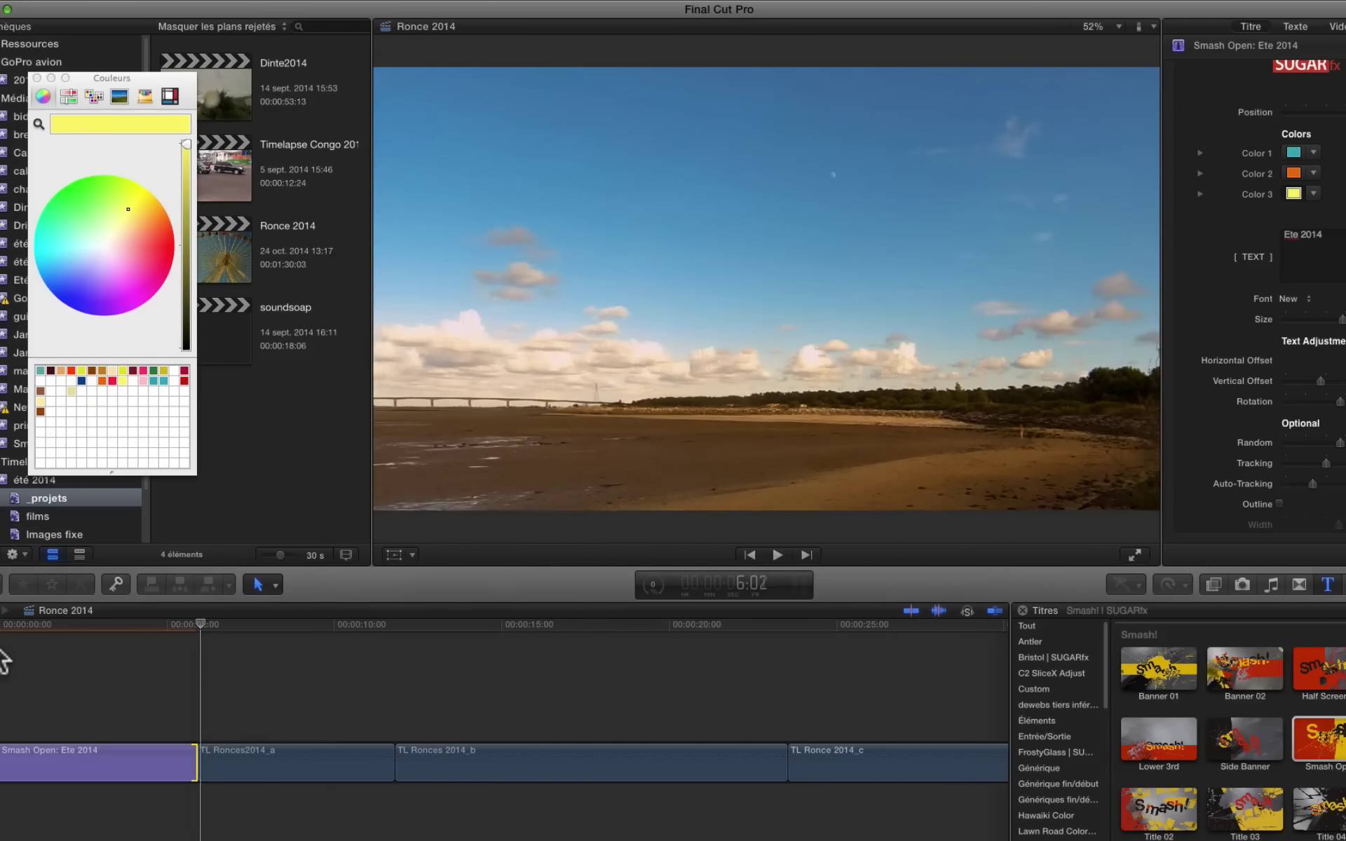
key(Left)
key(Left)
key(Left)
key(Left)
key(Left)
key(Left)
key(Left)
key(Right)
key(Right)
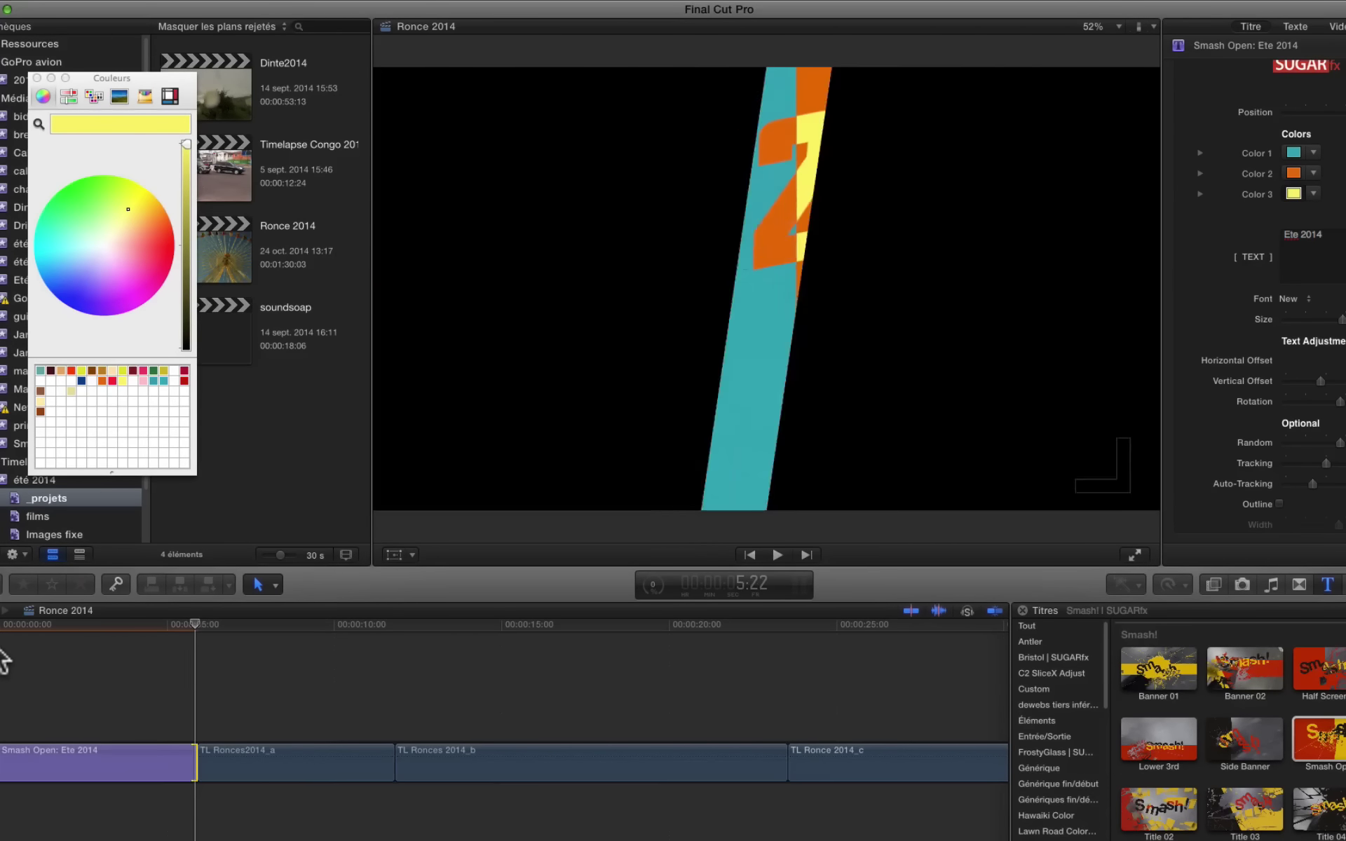
key(Right)
key(Right)
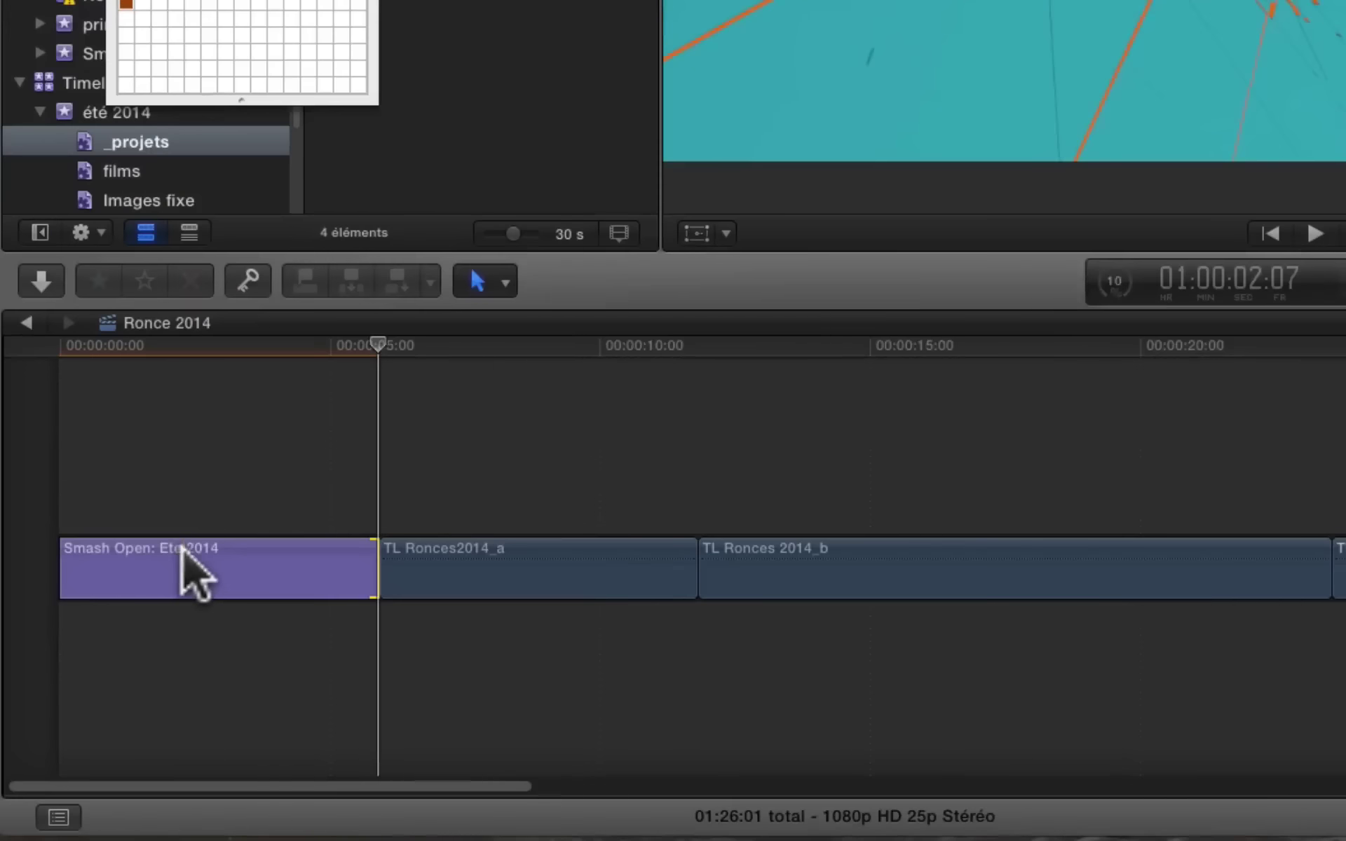
Step: Duplicate the Ete 2014 title onto a connected lane and replace the original with a gap
alt+drag(75, 750, 83, 722)
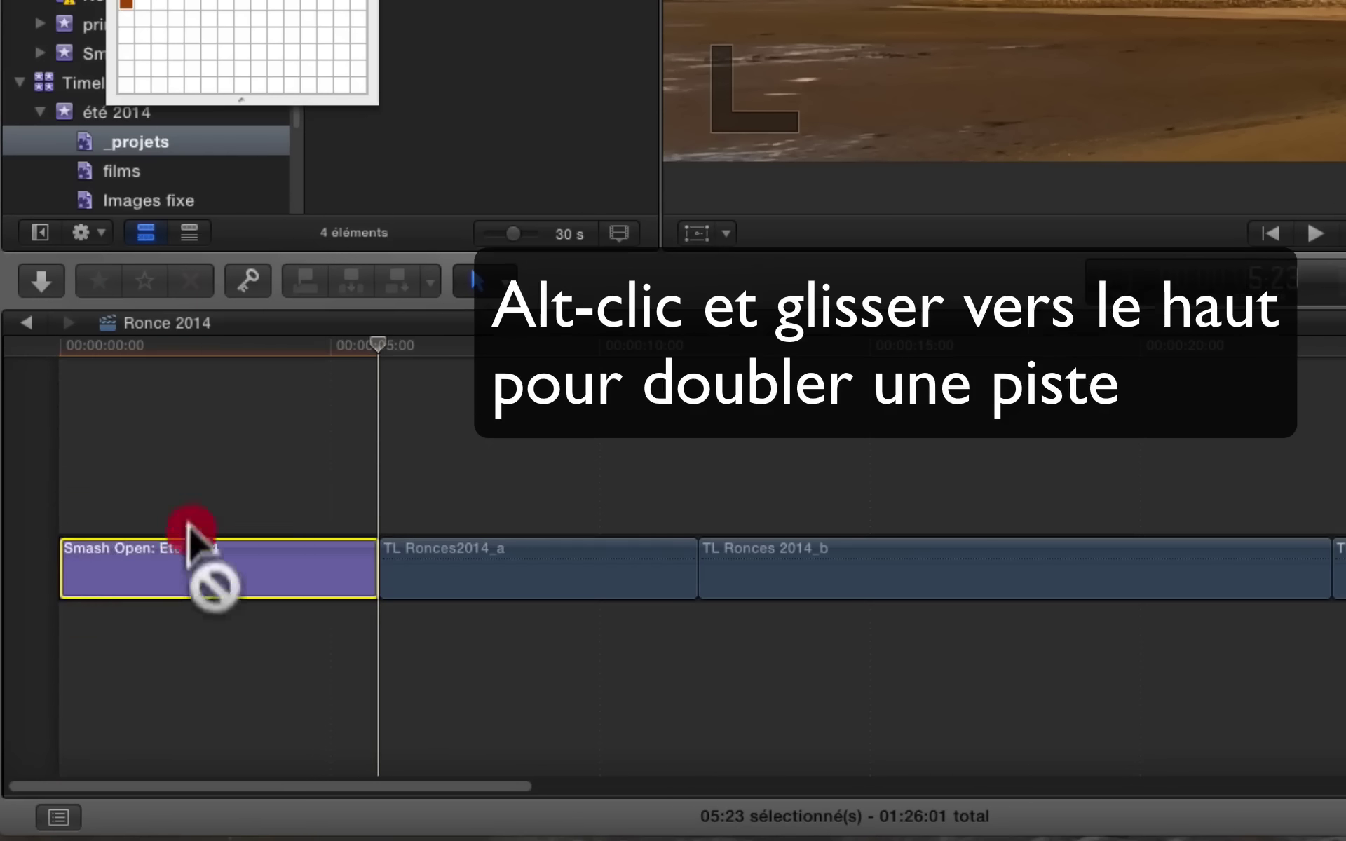
alt+drag(194, 498, 196, 491)
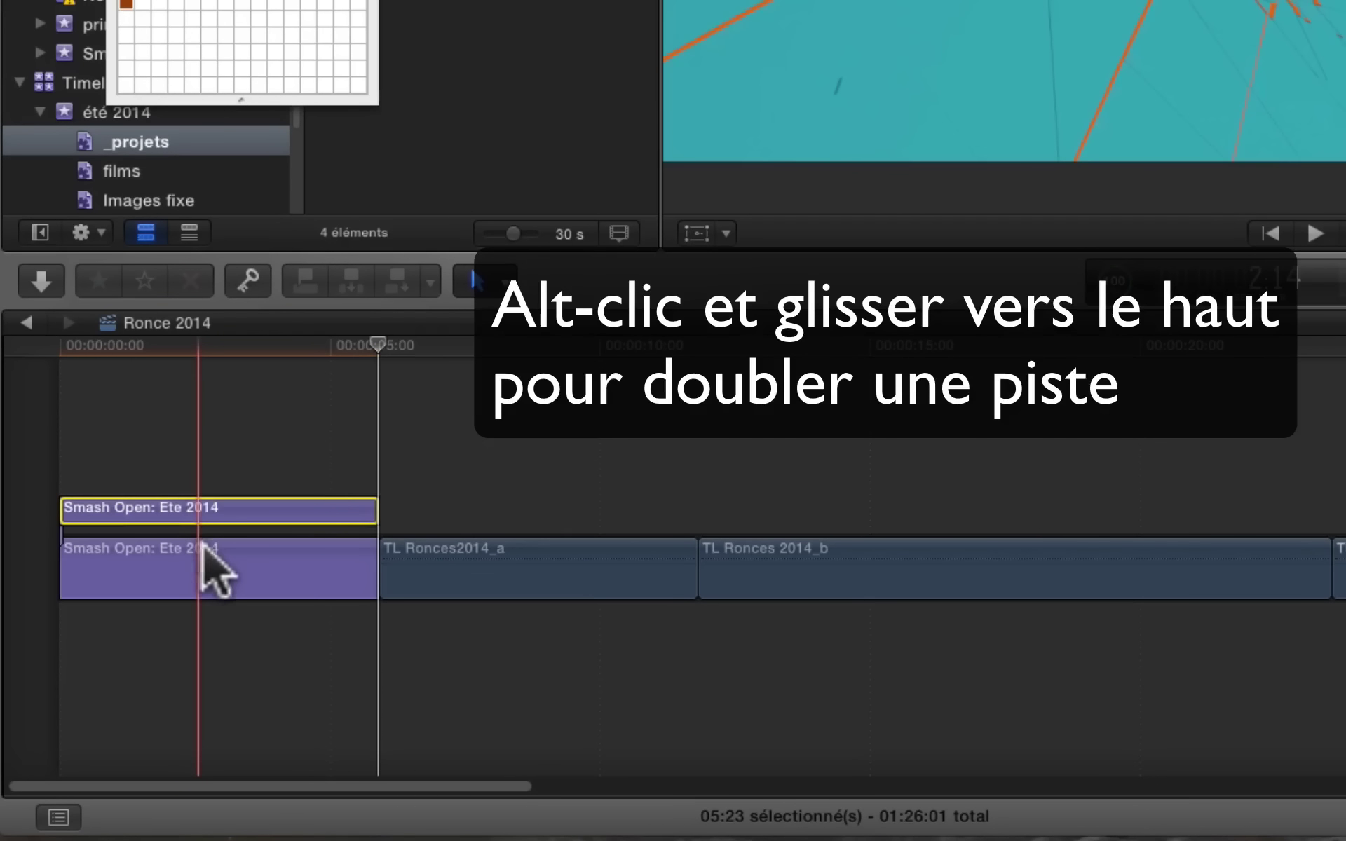
click(200, 557)
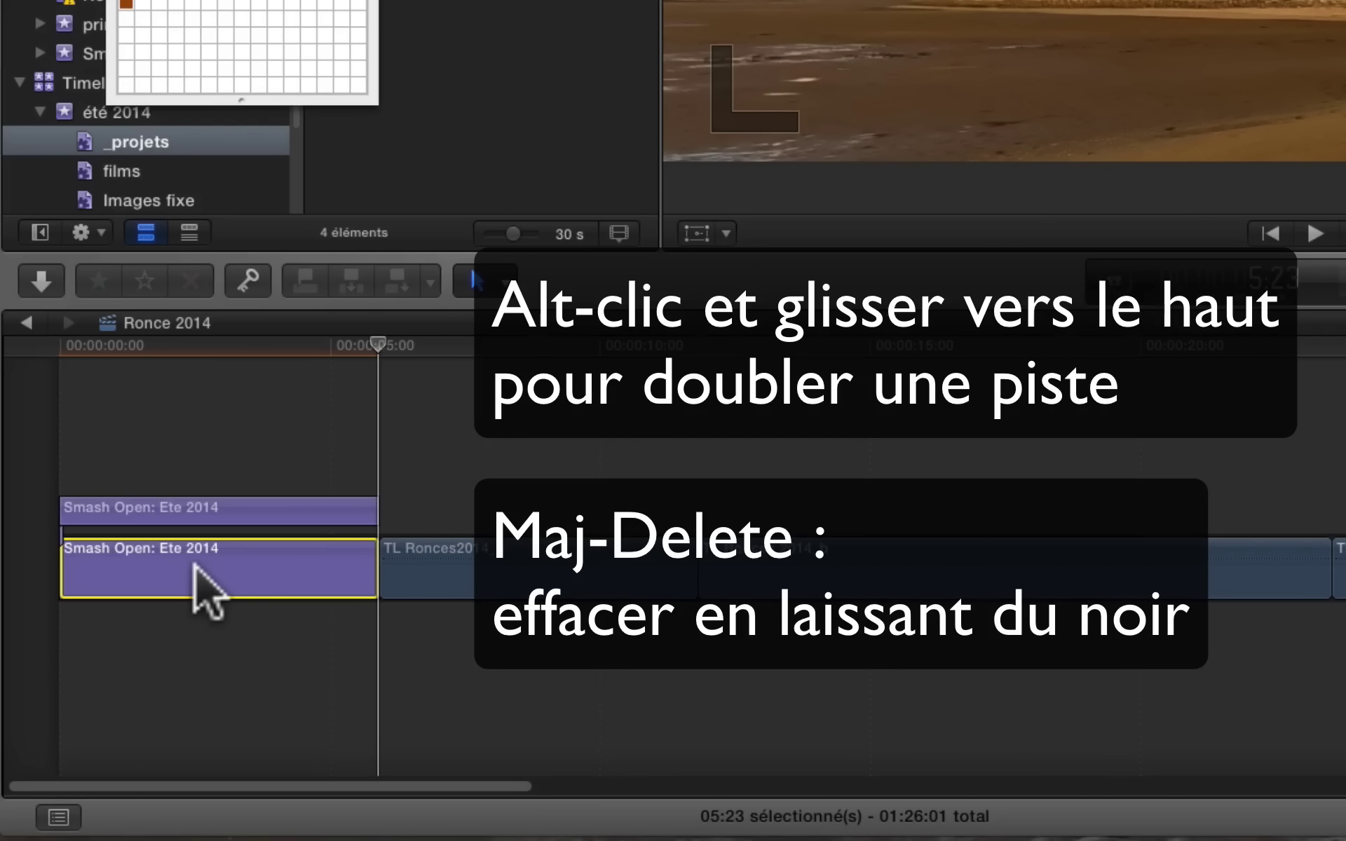
key(shift+Delete)
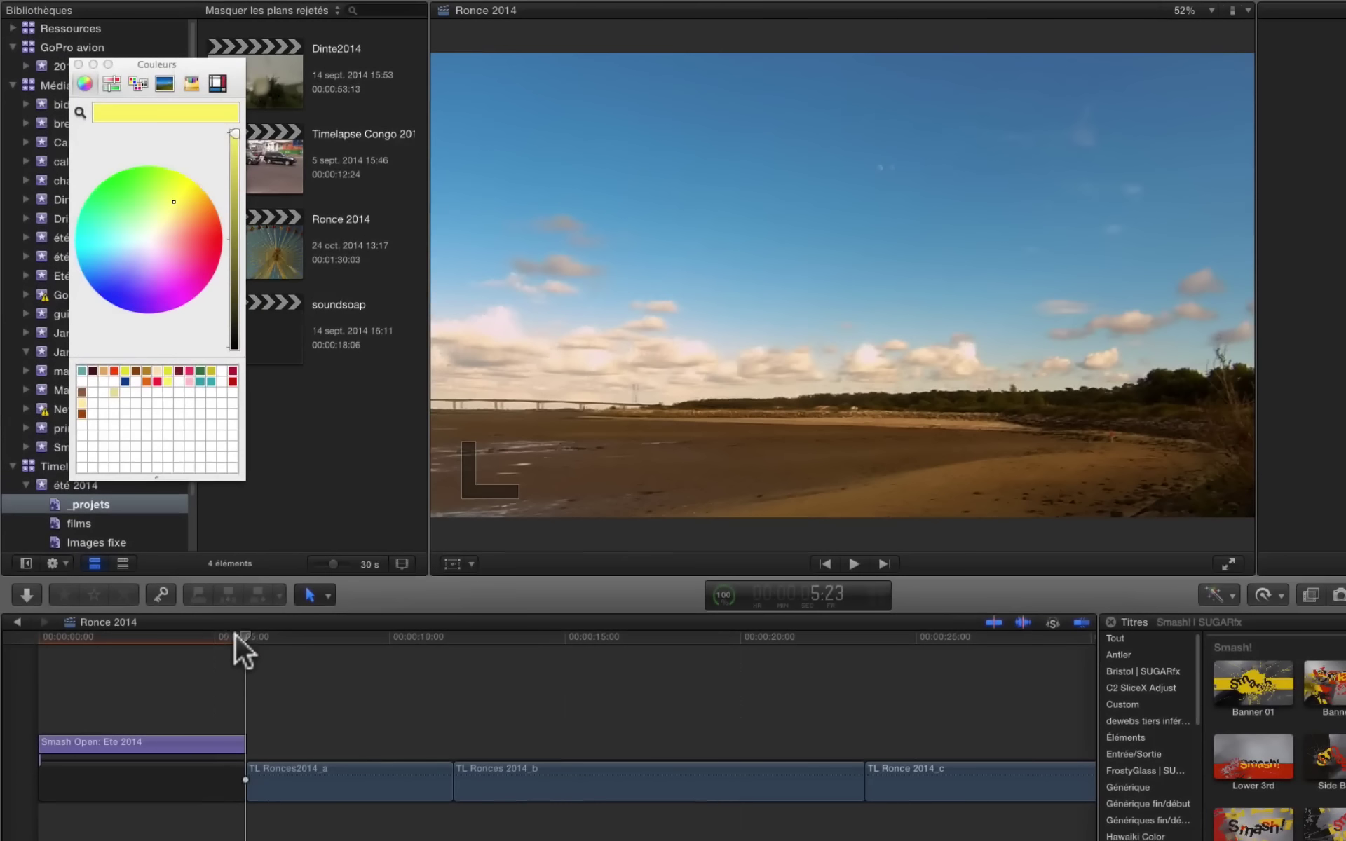
click(233, 633)
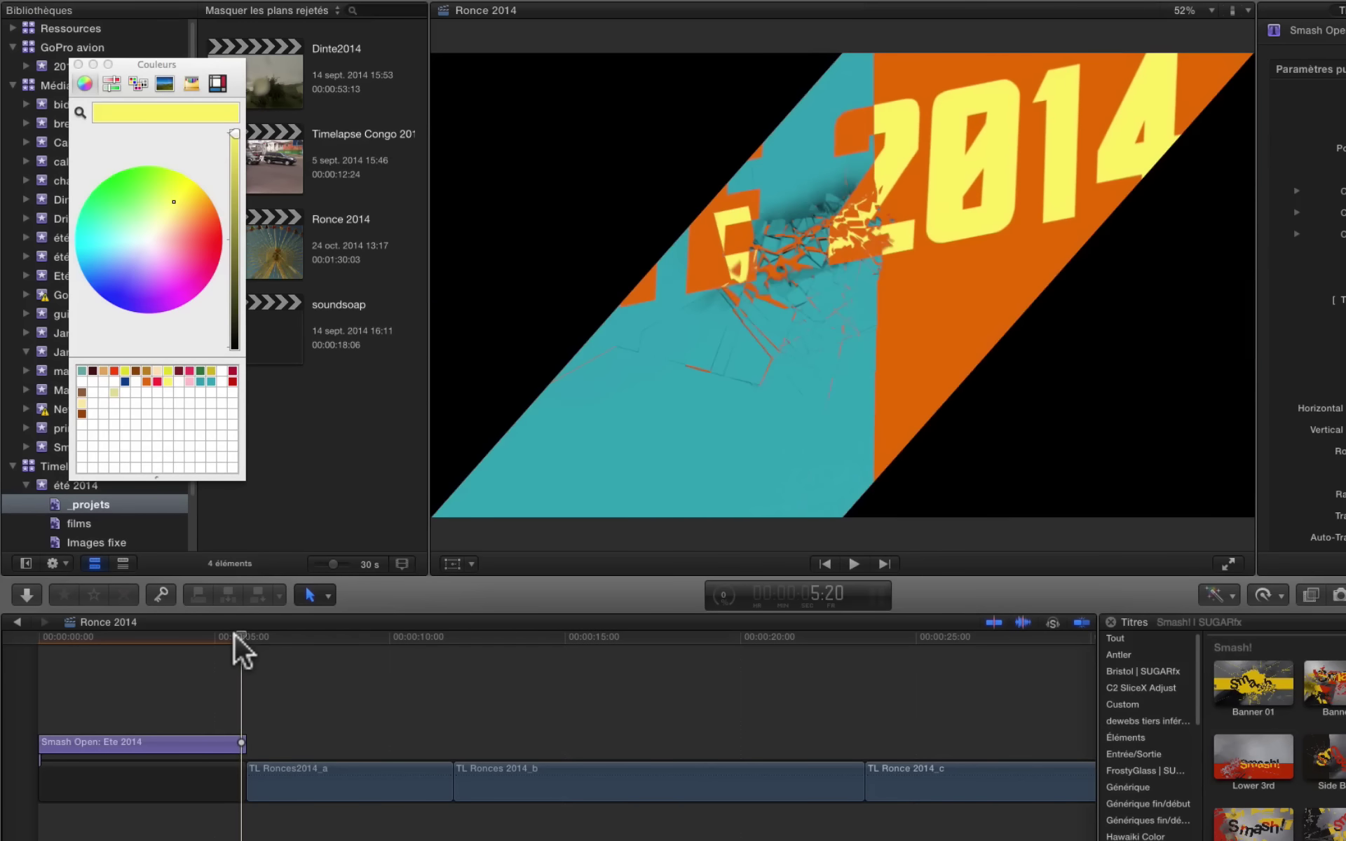
drag(235, 771, 220, 771)
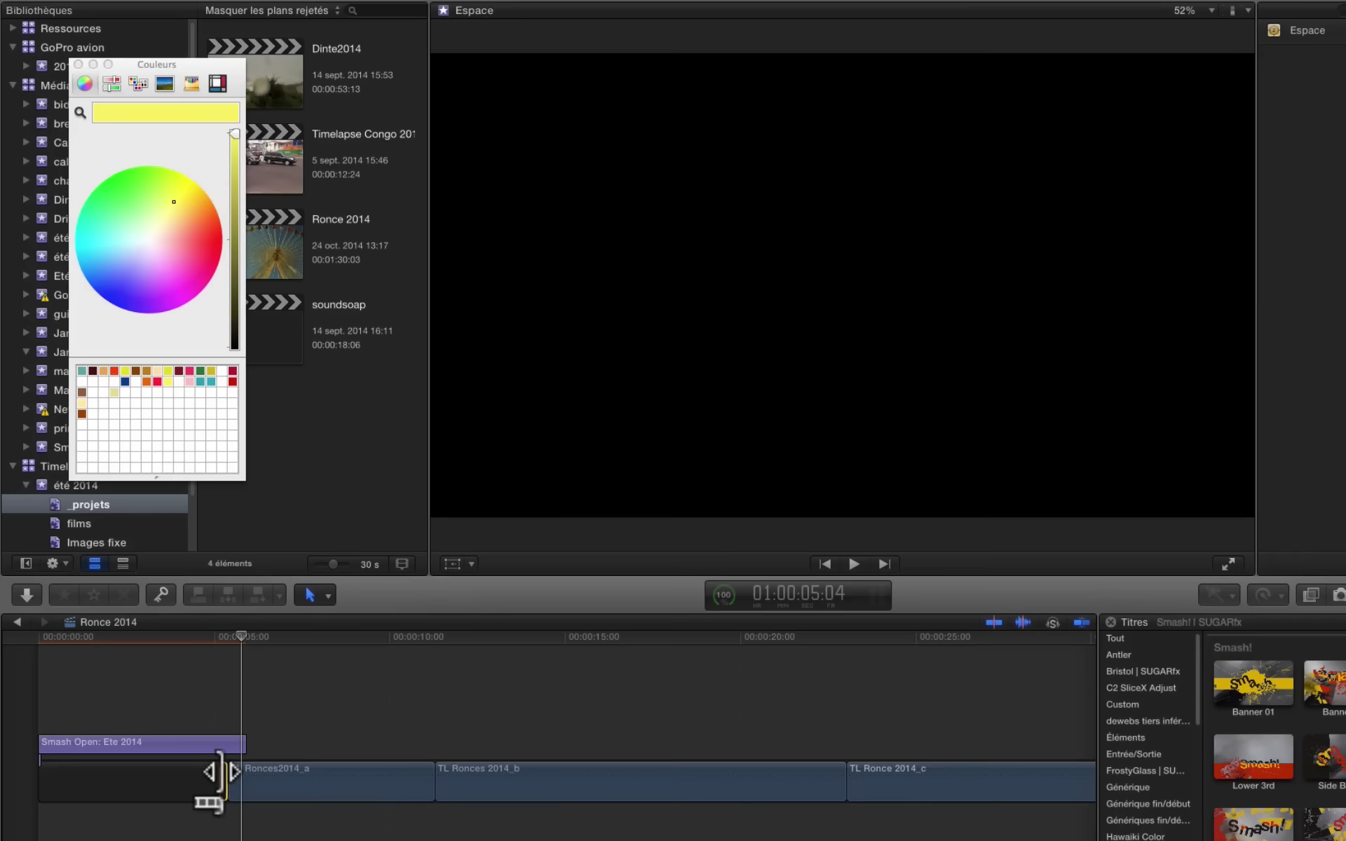
click(233, 638)
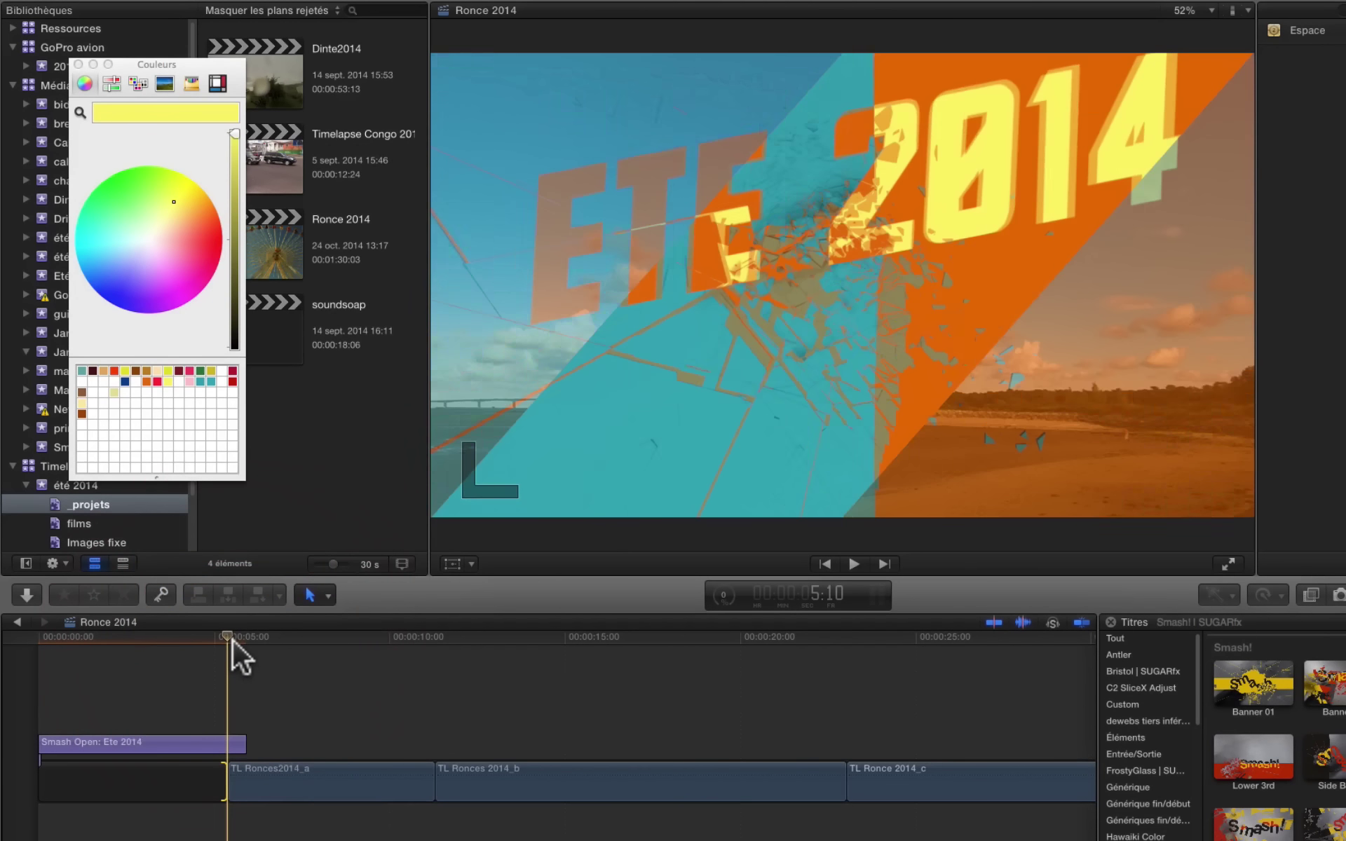
key(space)
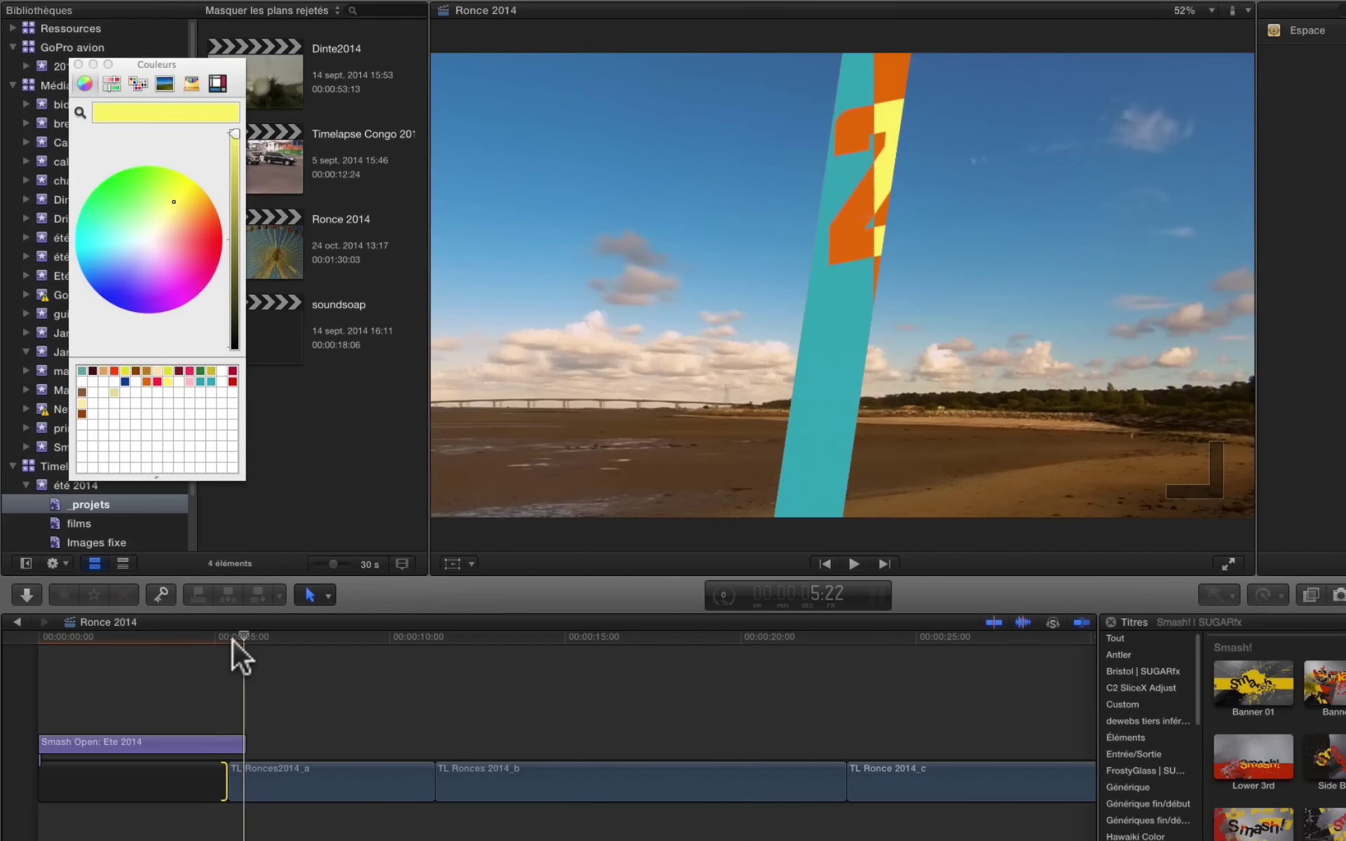
key(Left)
key(Left)
key(Left)
key(Left)
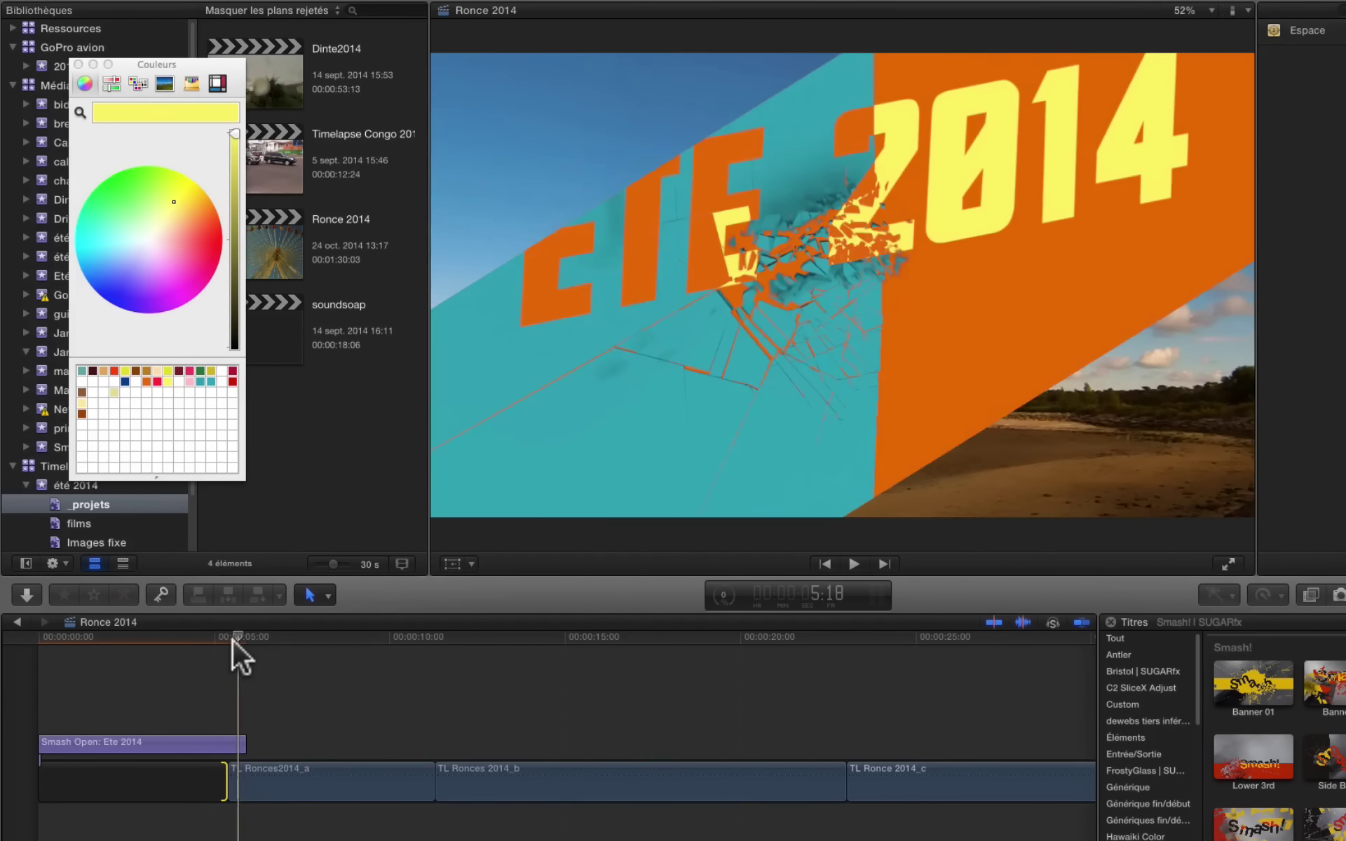
key(Left)
key(Left)
key(Left)
key(Left)
key(Left)
key(Left)
key(Left)
key(Right)
key(Right)
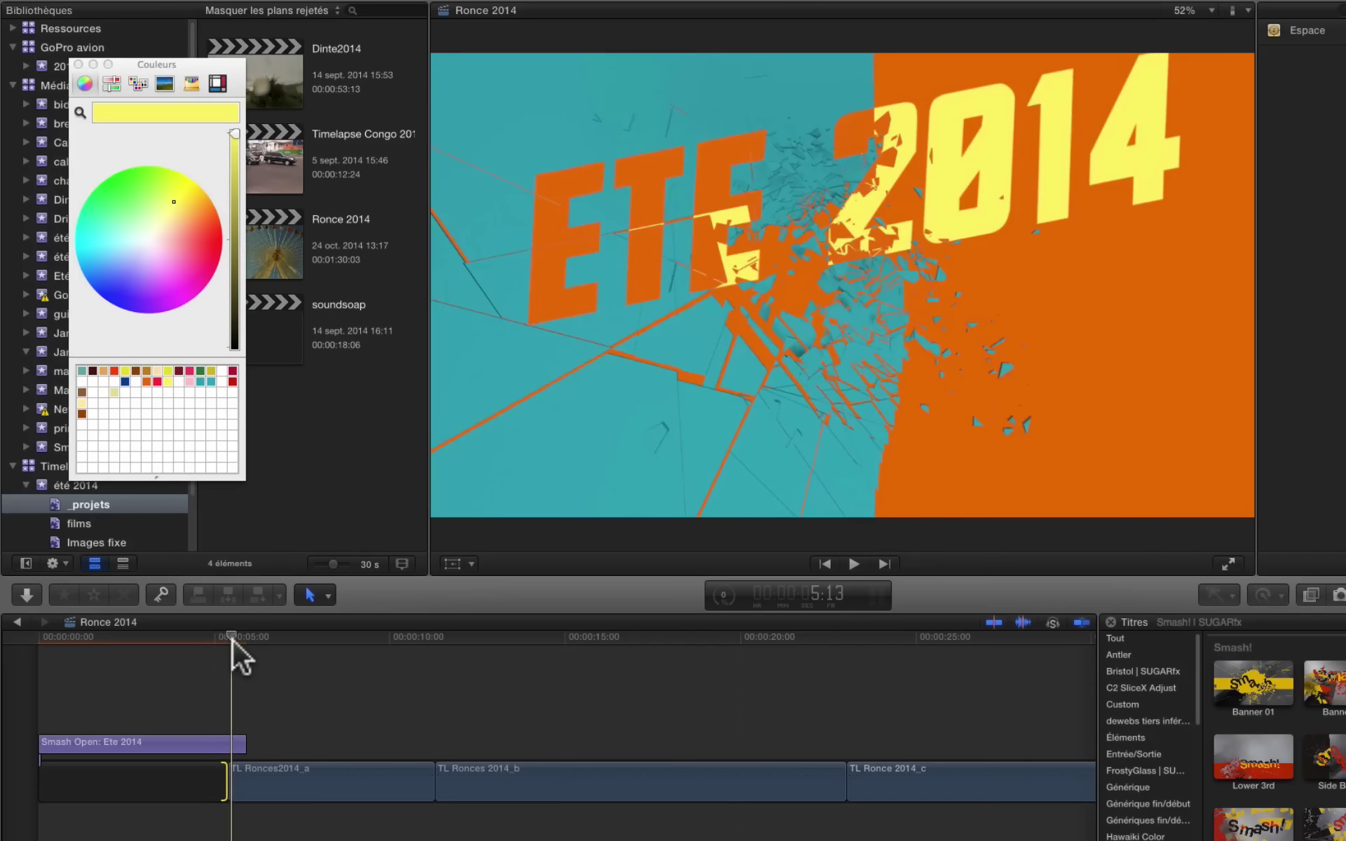
key(Right)
key(Right)
key(Right)
key(Right)
key(Right)
key(Right)
key(Right)
key(Right)
key(Right)
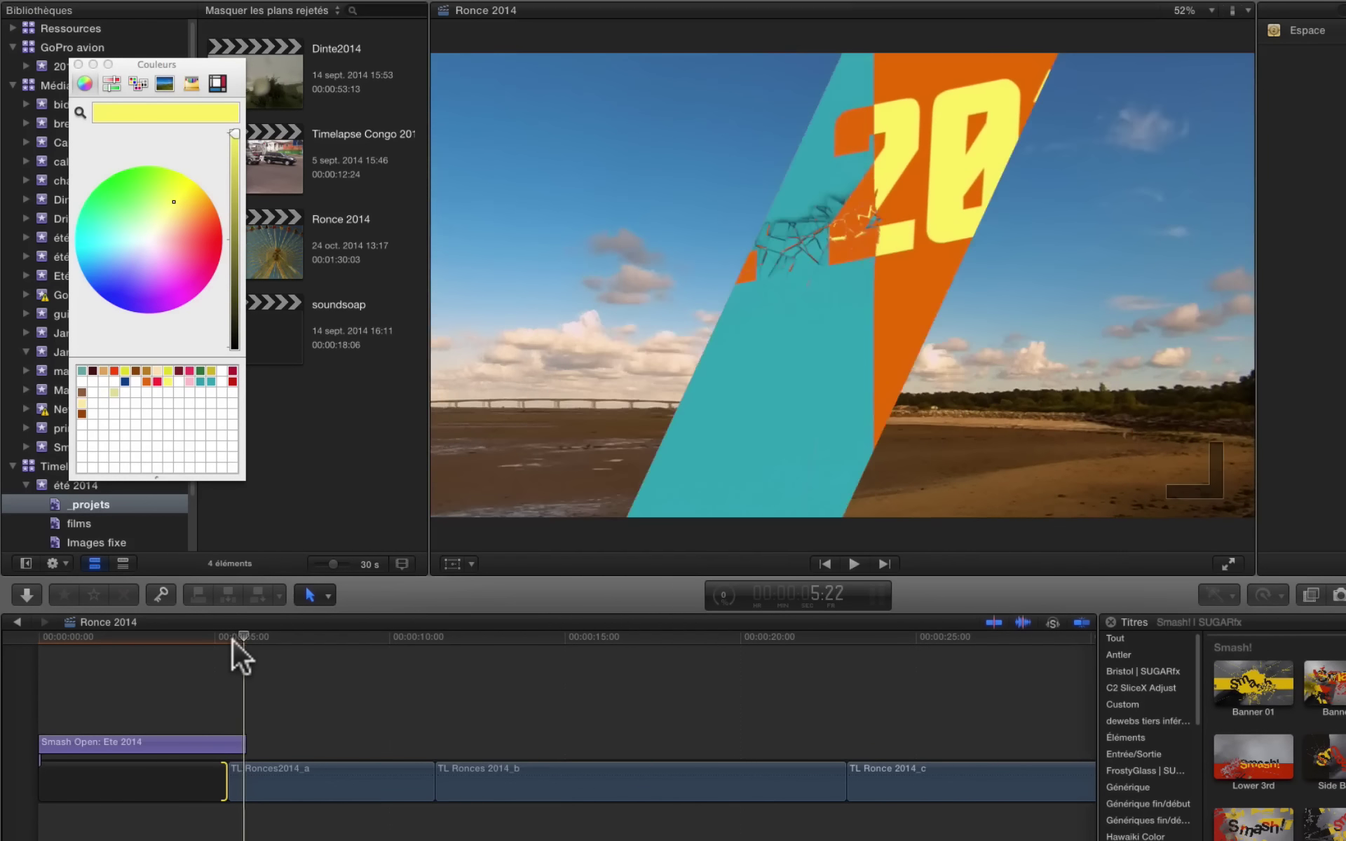
key(Right)
key(Right)
key(Left)
key(Left)
key(Left)
key(Left)
key(Left)
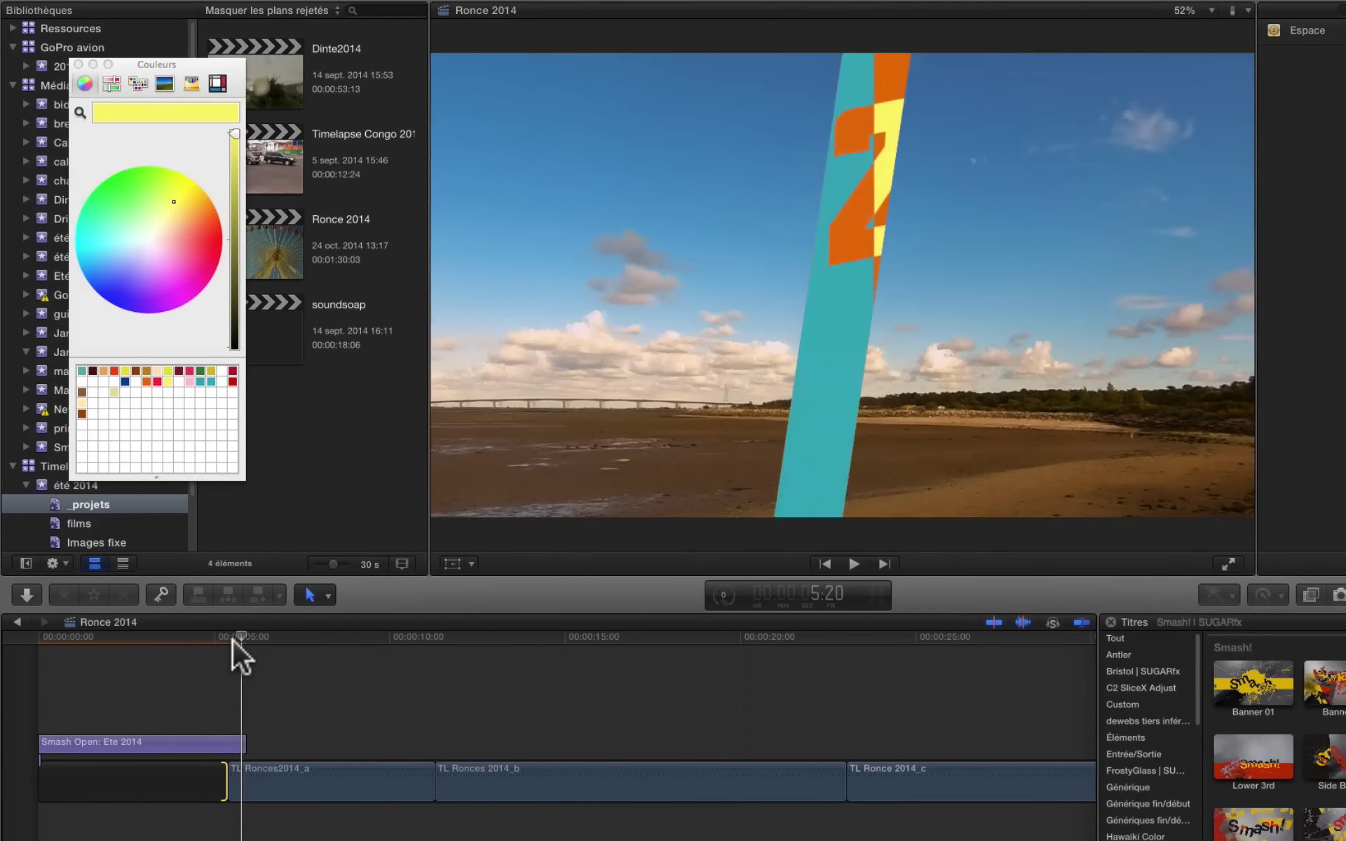
key(Left)
key(Left)
key(Left)
key(Left)
key(Left)
key(Left)
key(Left)
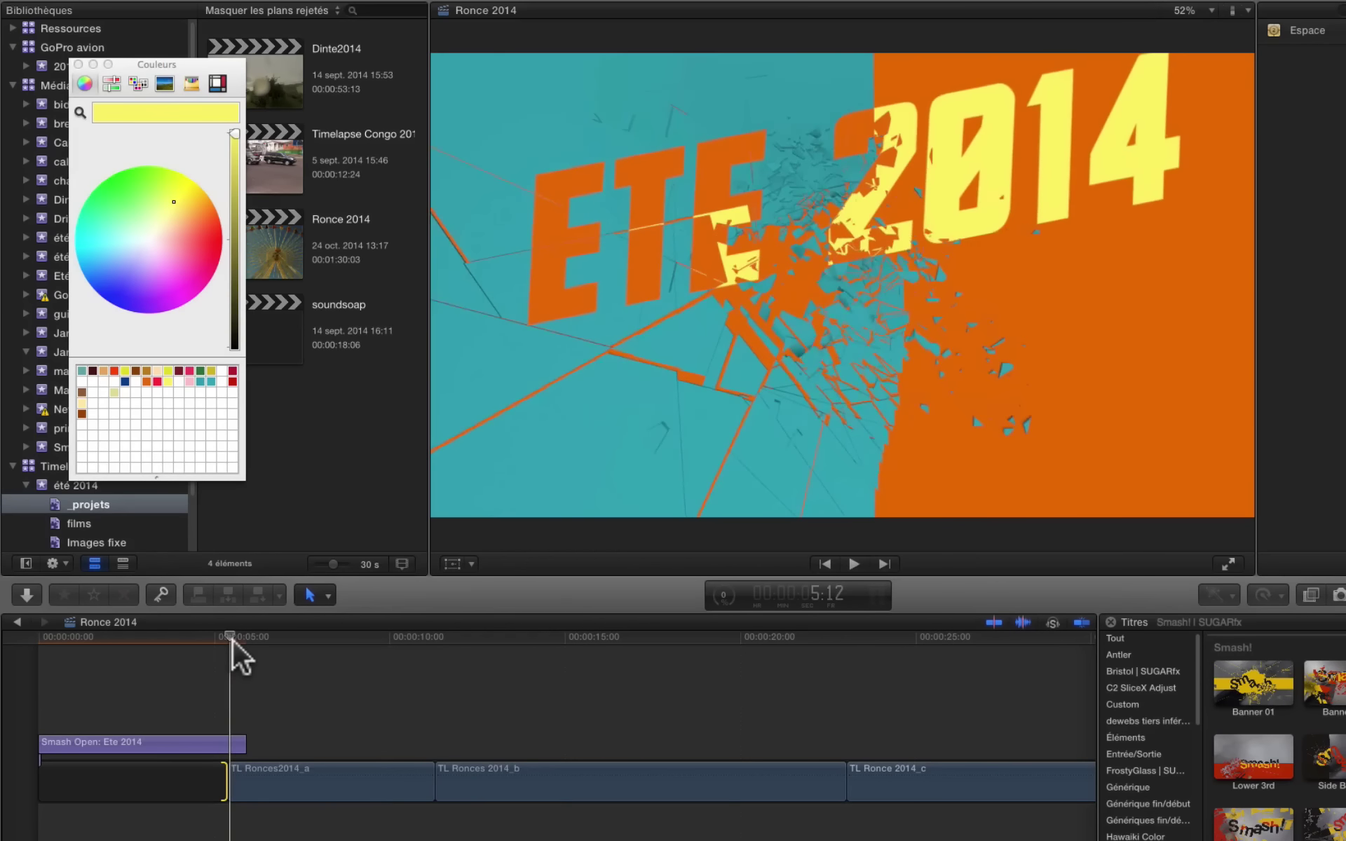
key(Right)
key(Right)
key(Right)
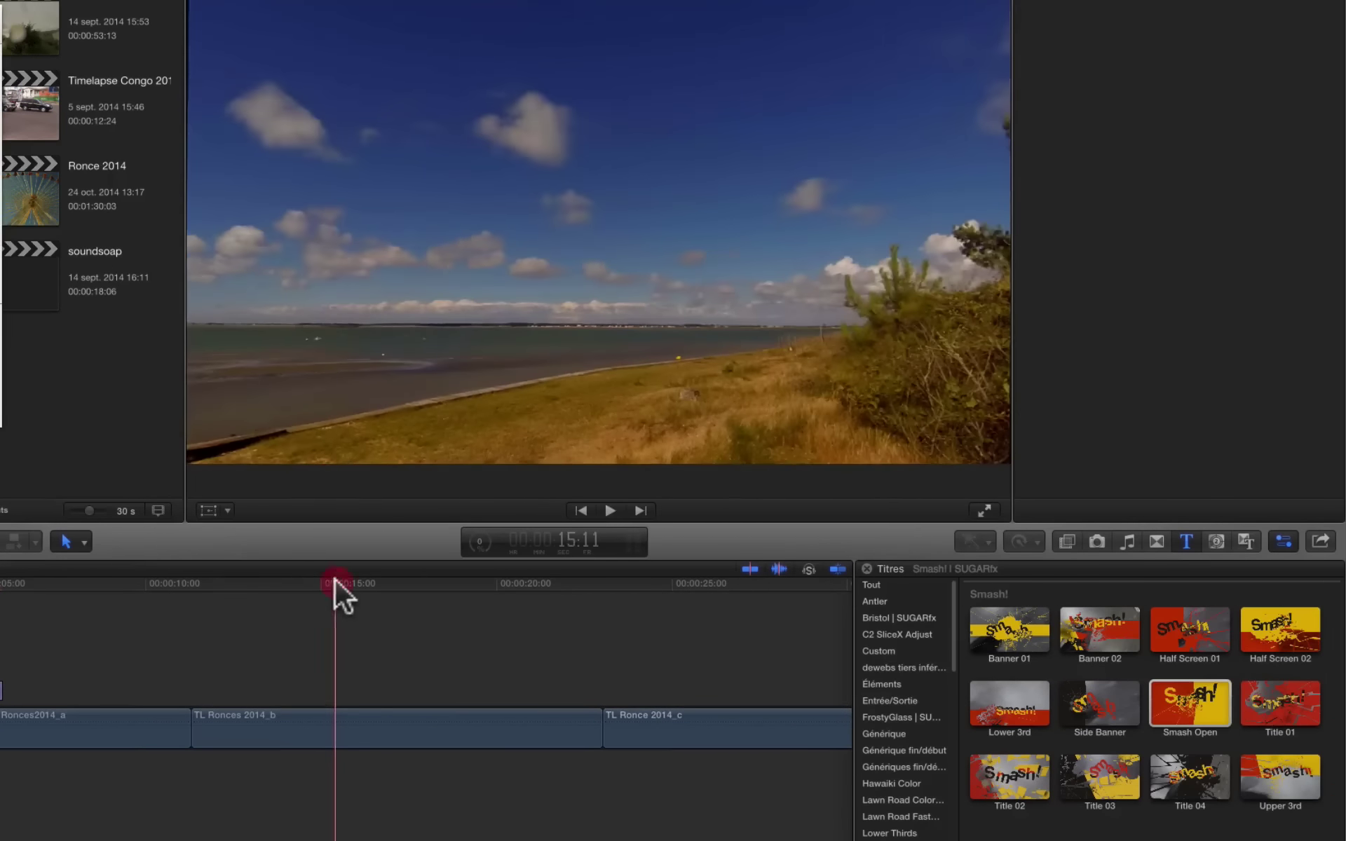
Step: Move the playhead to about 15 s and drop Banner 02 above TL Ronces 2014_b
click(335, 584)
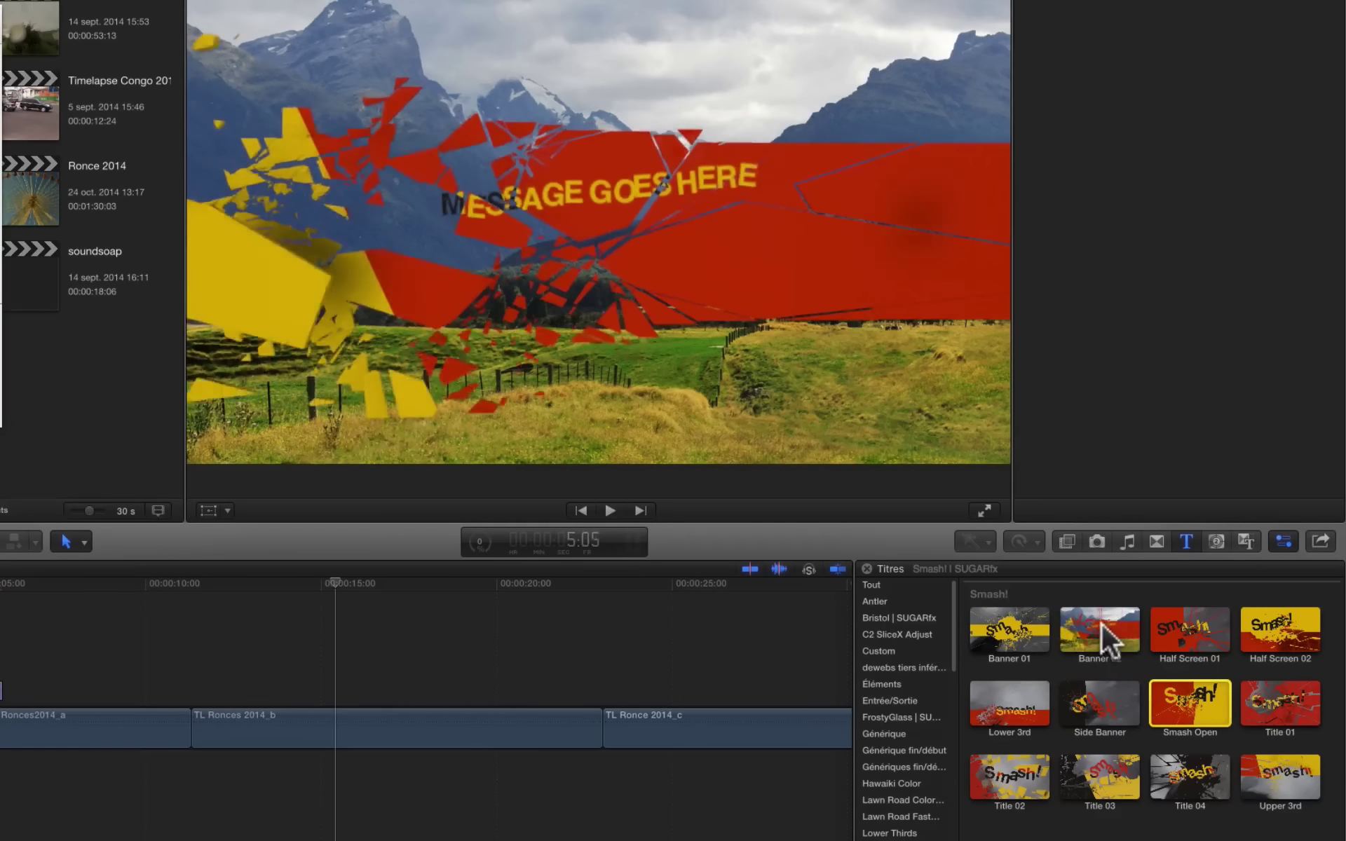
mouse_move(1105, 621)
mouse_down()
mouse_move(196, 652)
mouse_move(243, 688)
mouse_up()
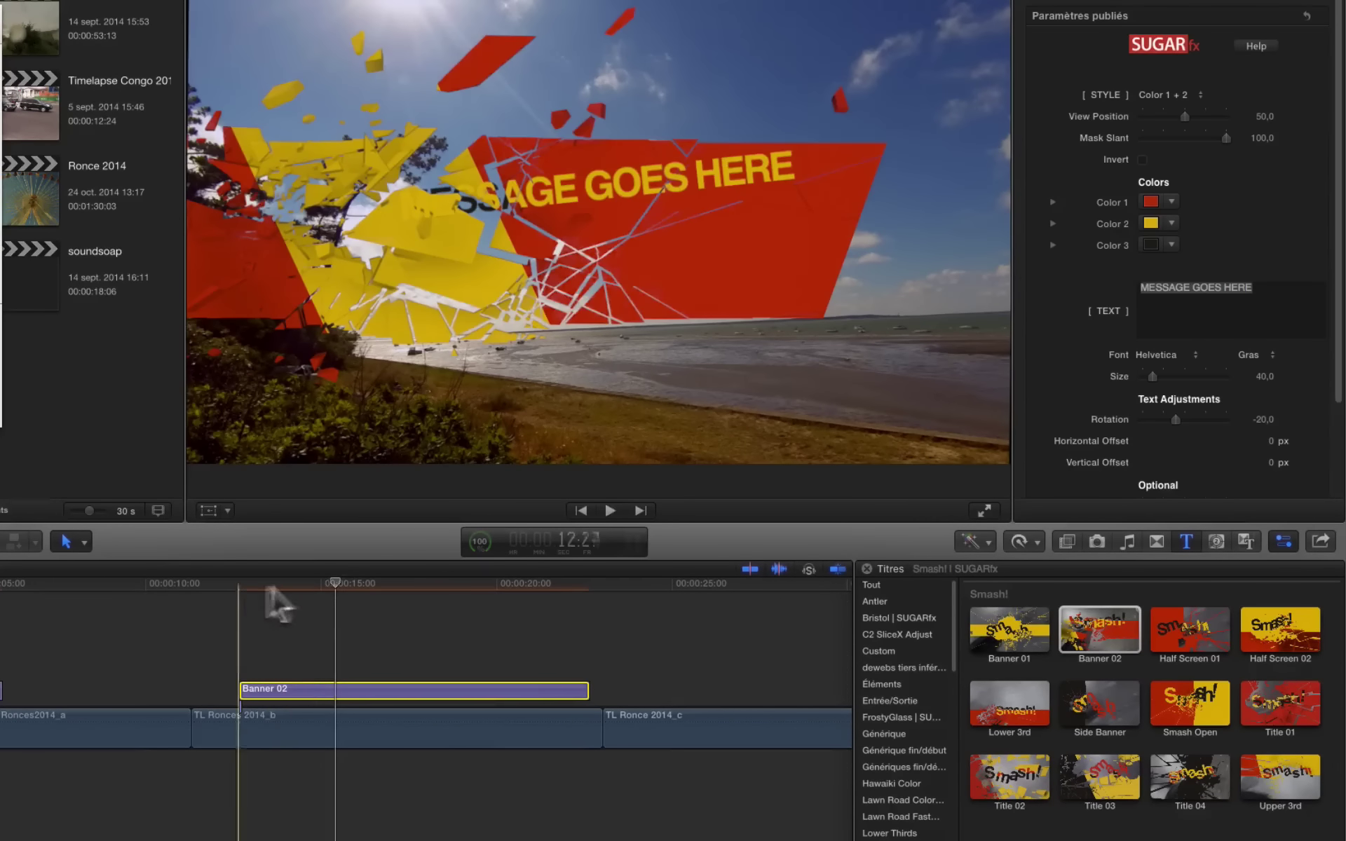
Step: Preview the banner and replace its placeholder text with 'Ronces les Bains'
key(space)
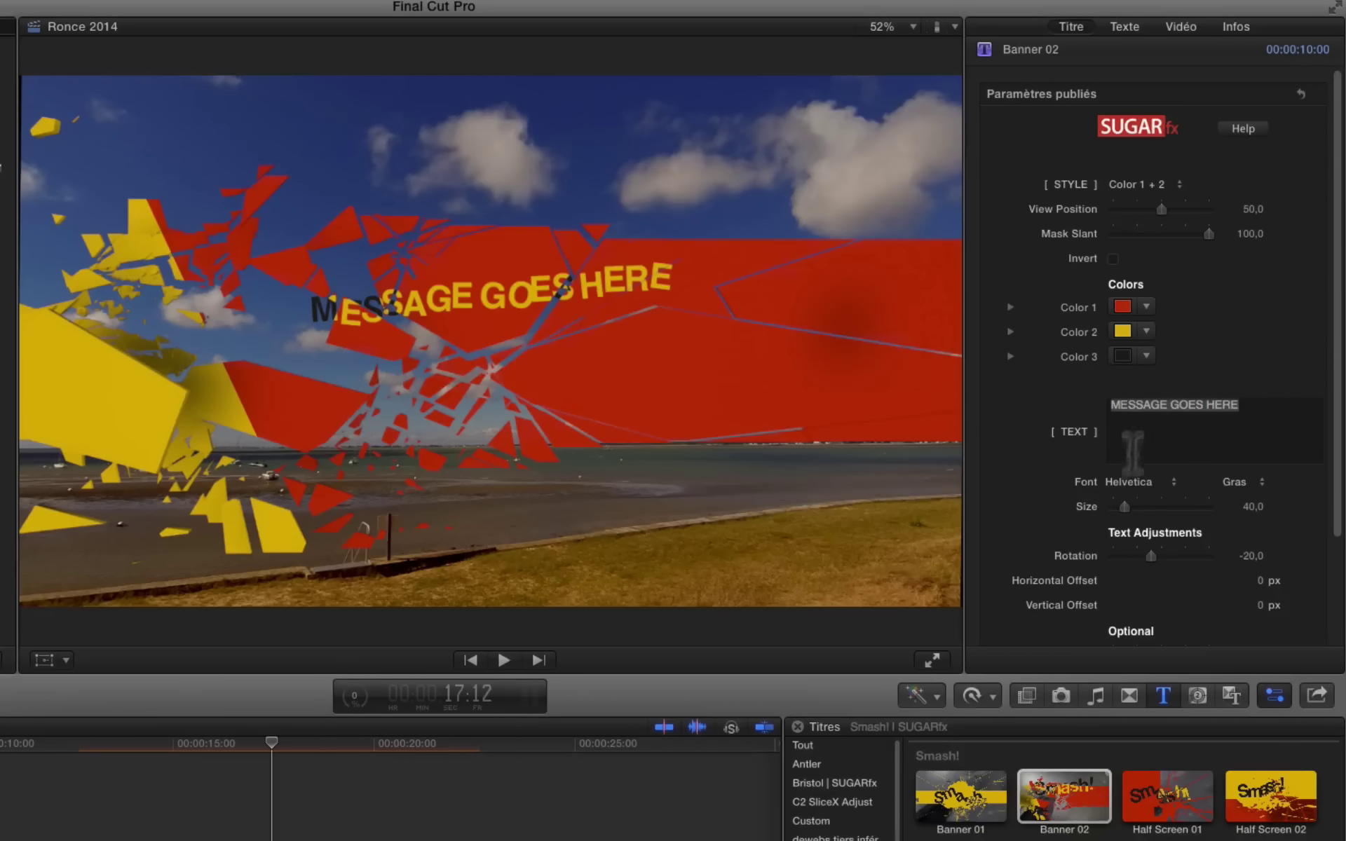
click(1065, 404)
text(R)
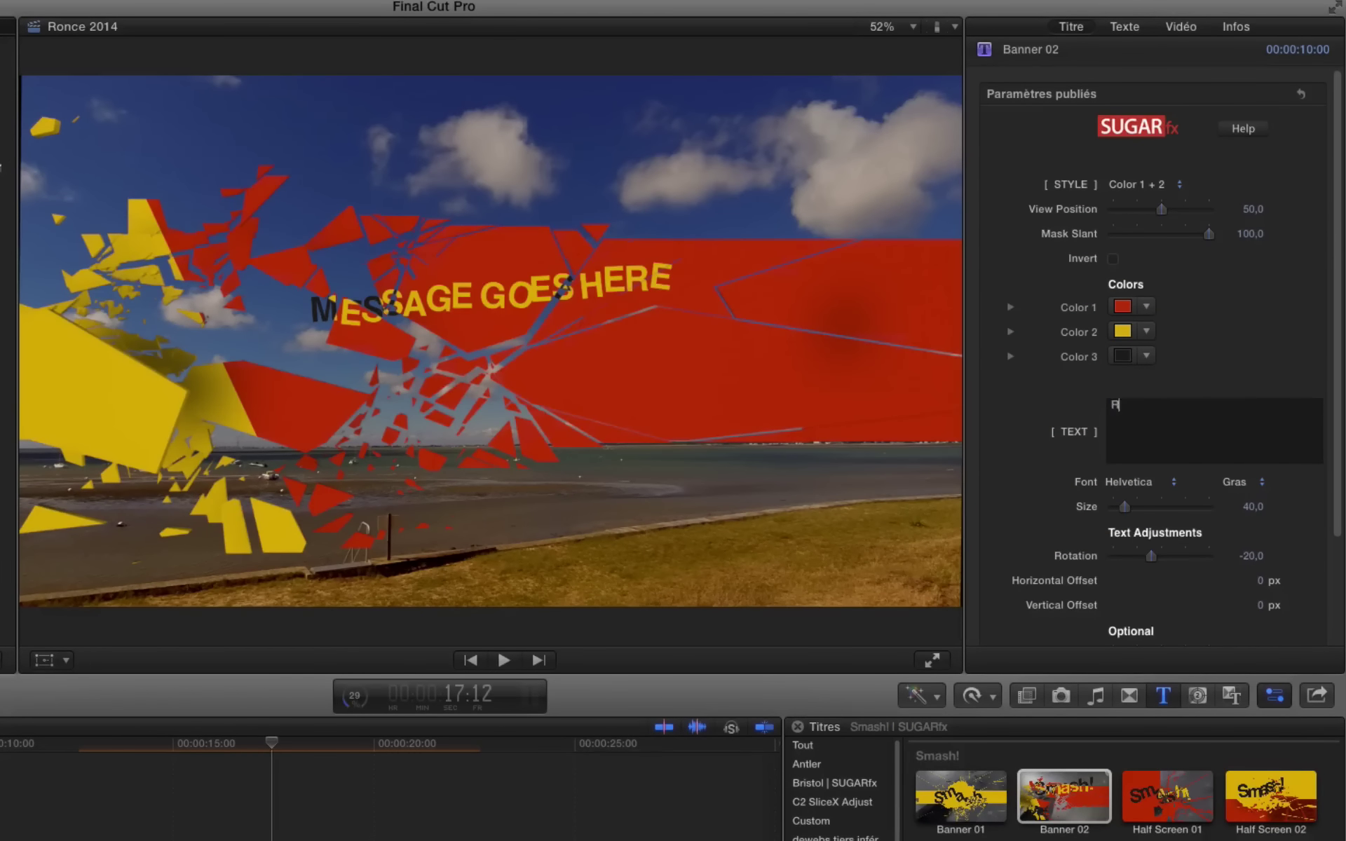
text(onces)
text( le)
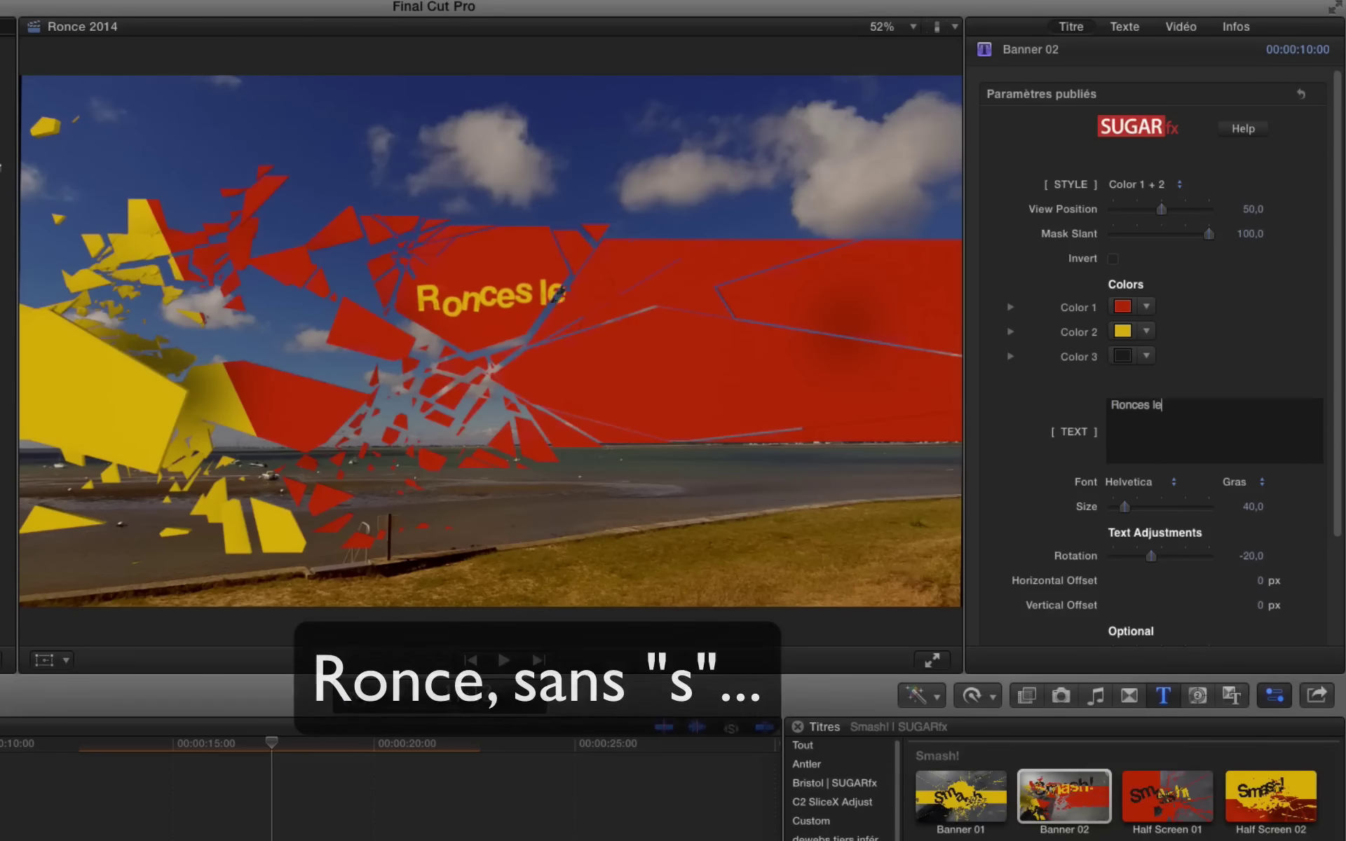
text(s Ba)
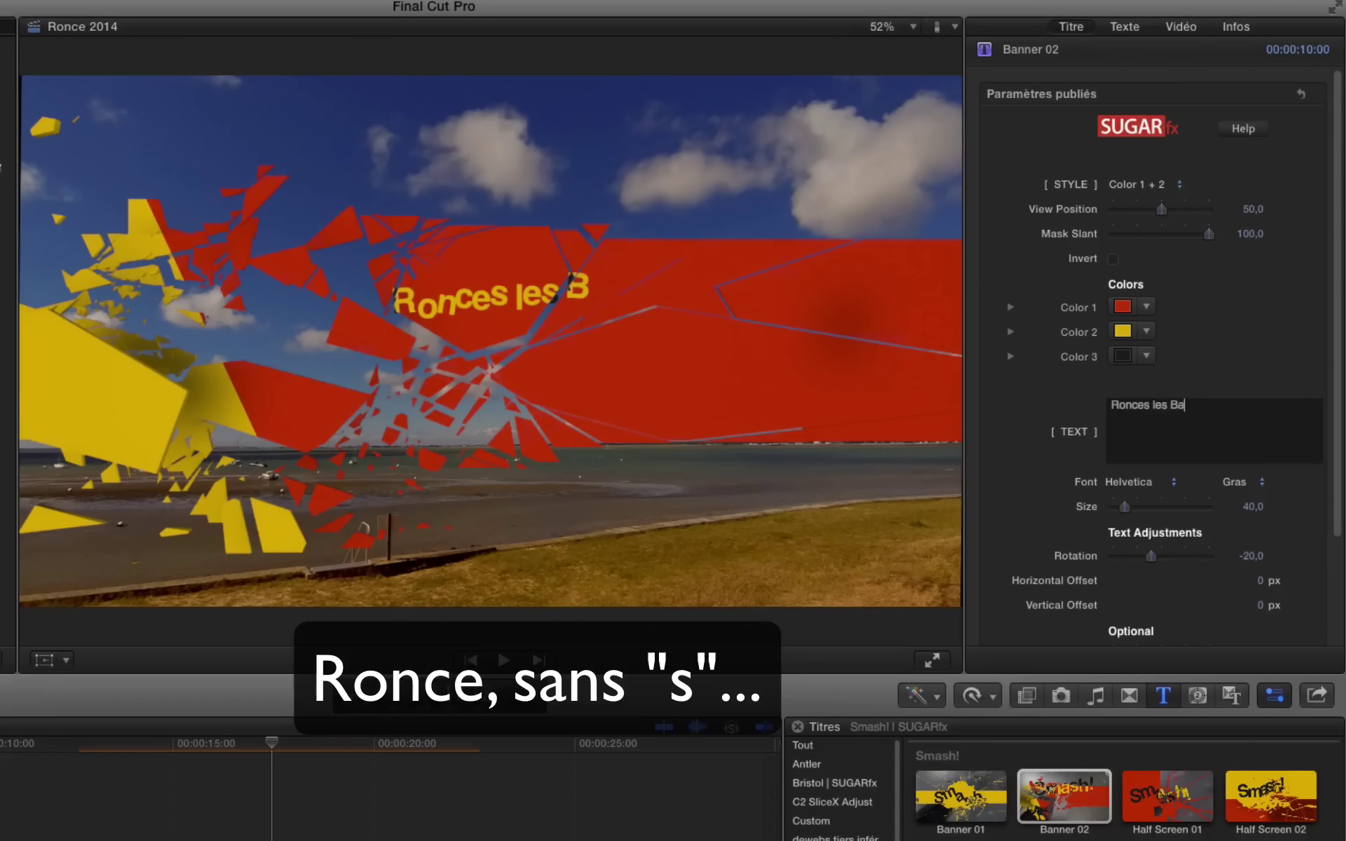
text(ins)
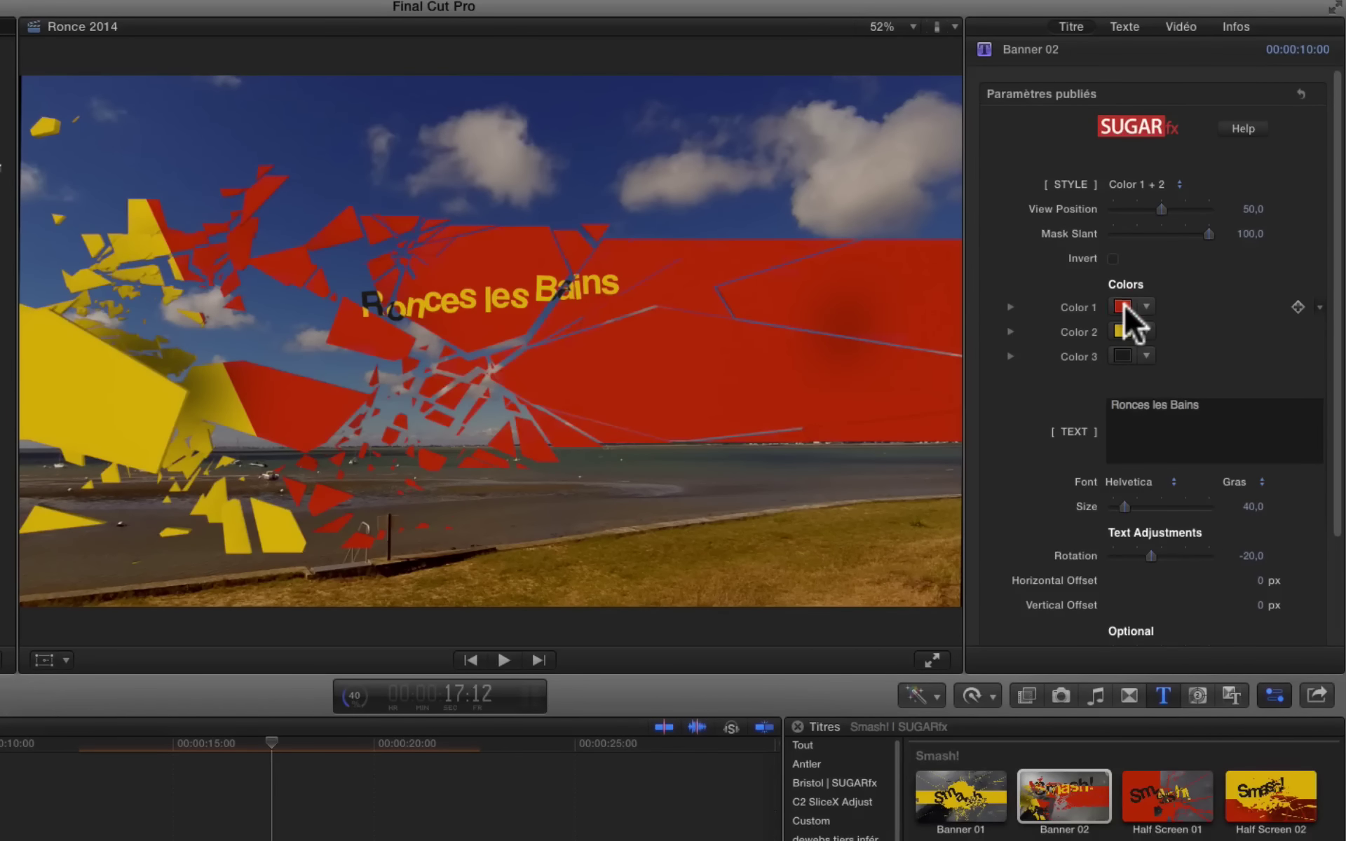
Step: Set the banner's Color 1 to teal and Color 2 to red
click(1122, 306)
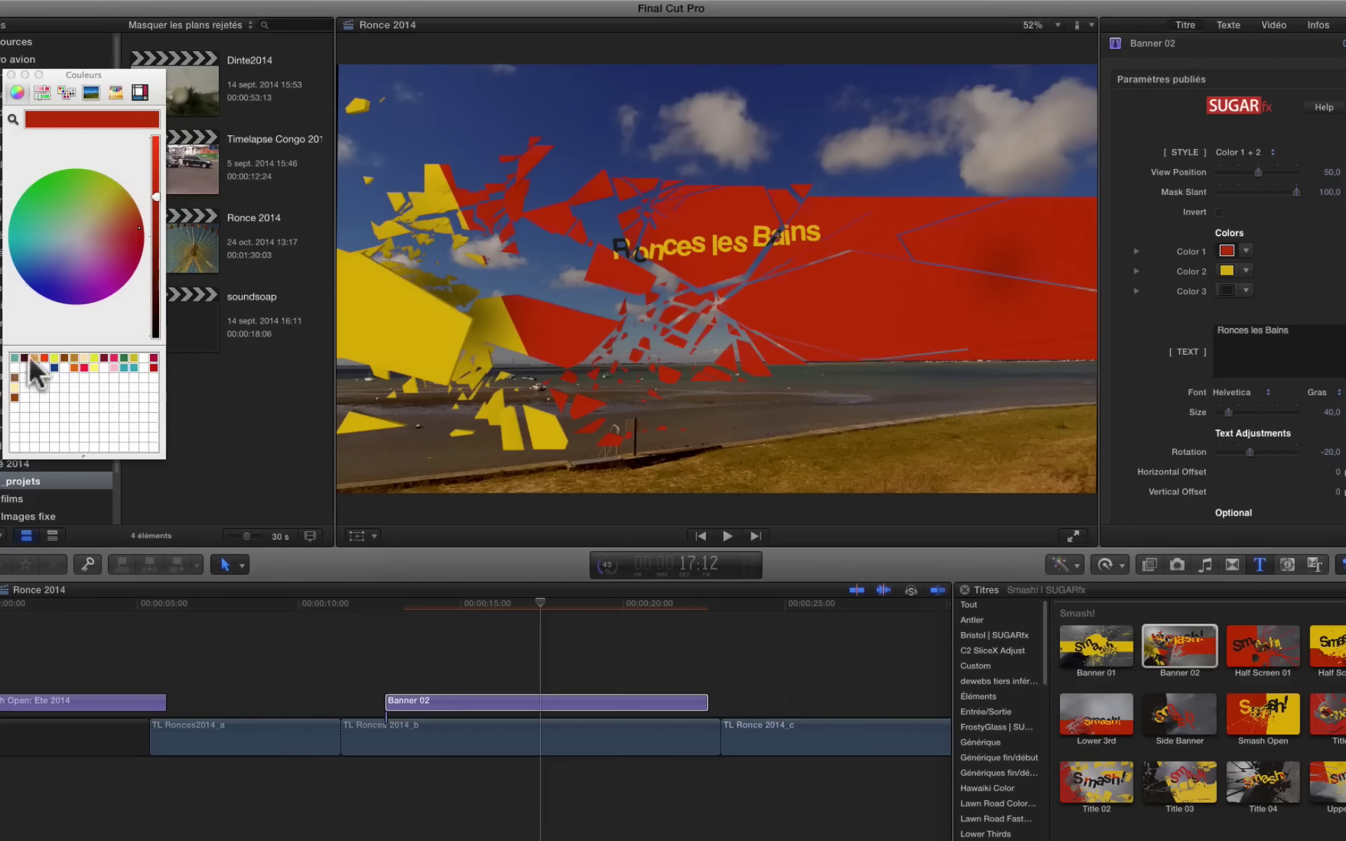
click(15, 359)
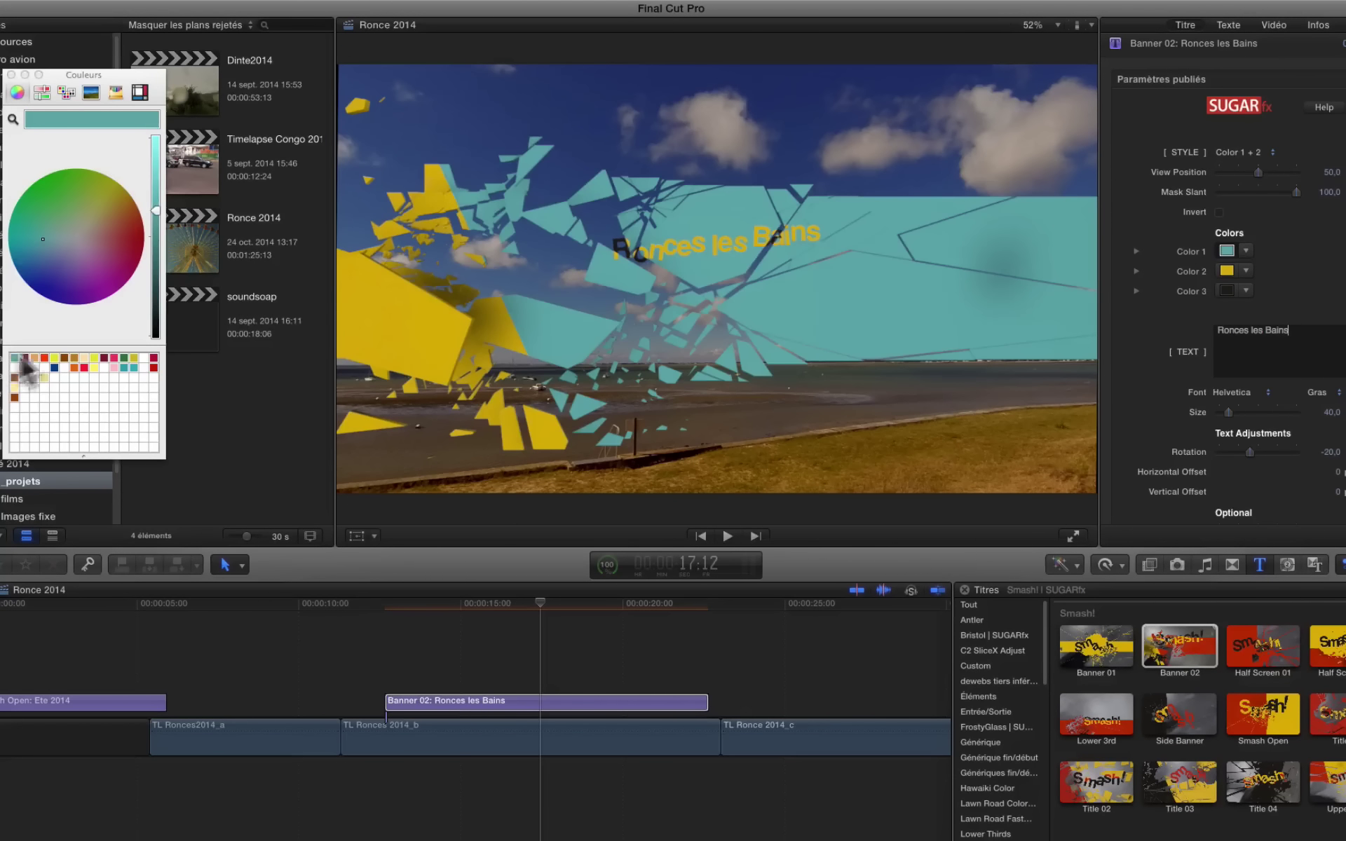
click(1225, 271)
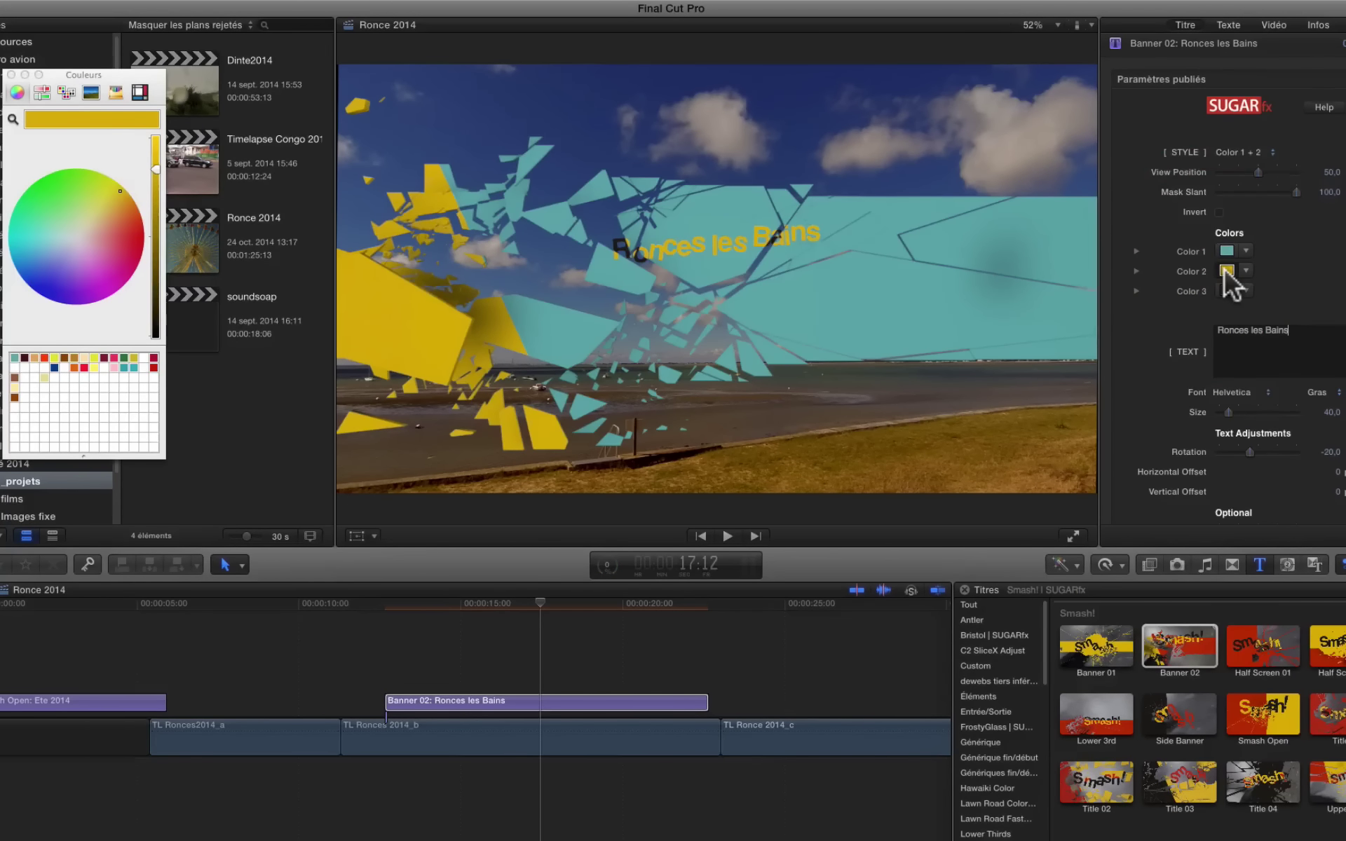
click(154, 359)
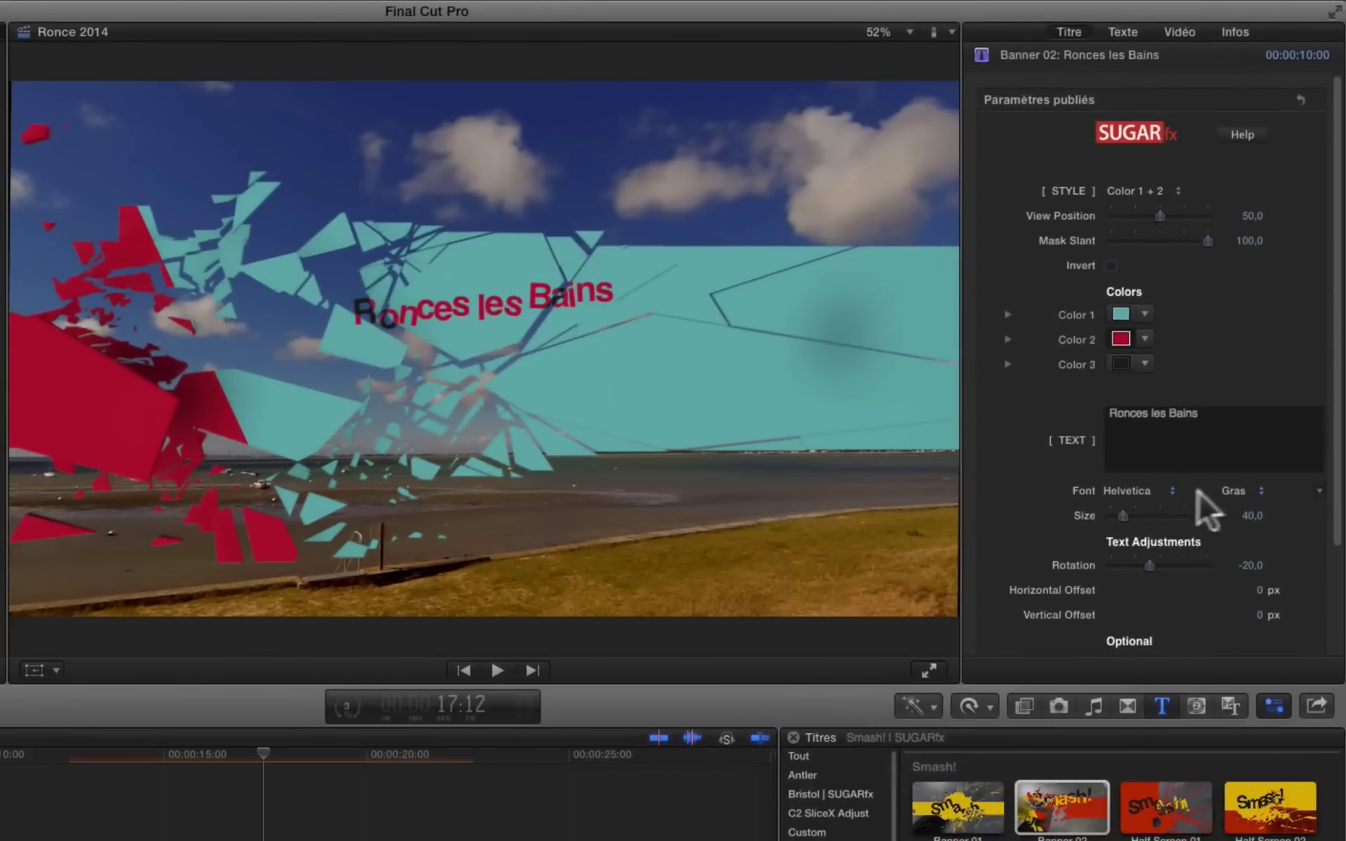
Step: Try Gobold Thin as the Ronces les Bains title font and preview the title
click(1168, 490)
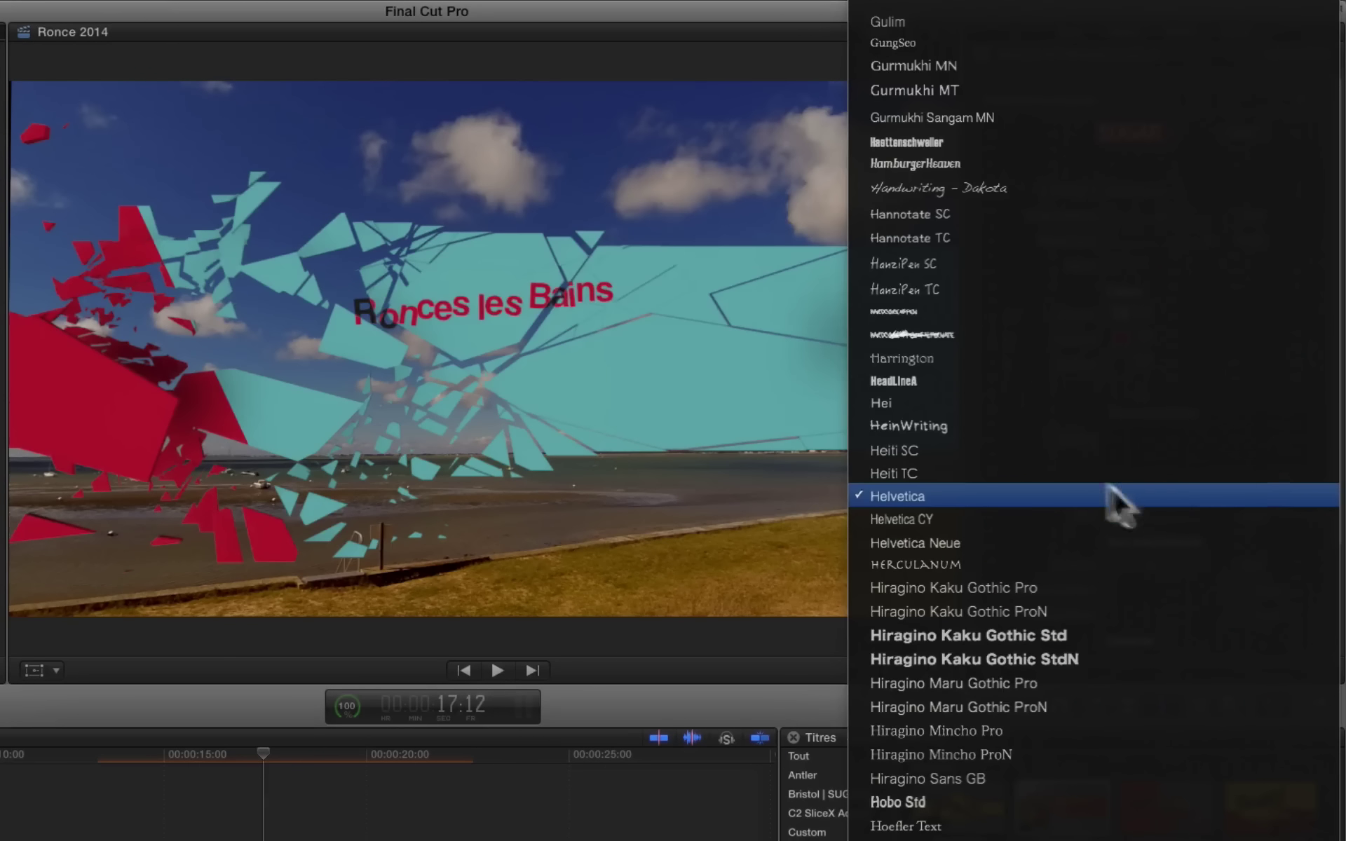
scroll(997, 331, up, 10)
scroll(990, 279, up, 8)
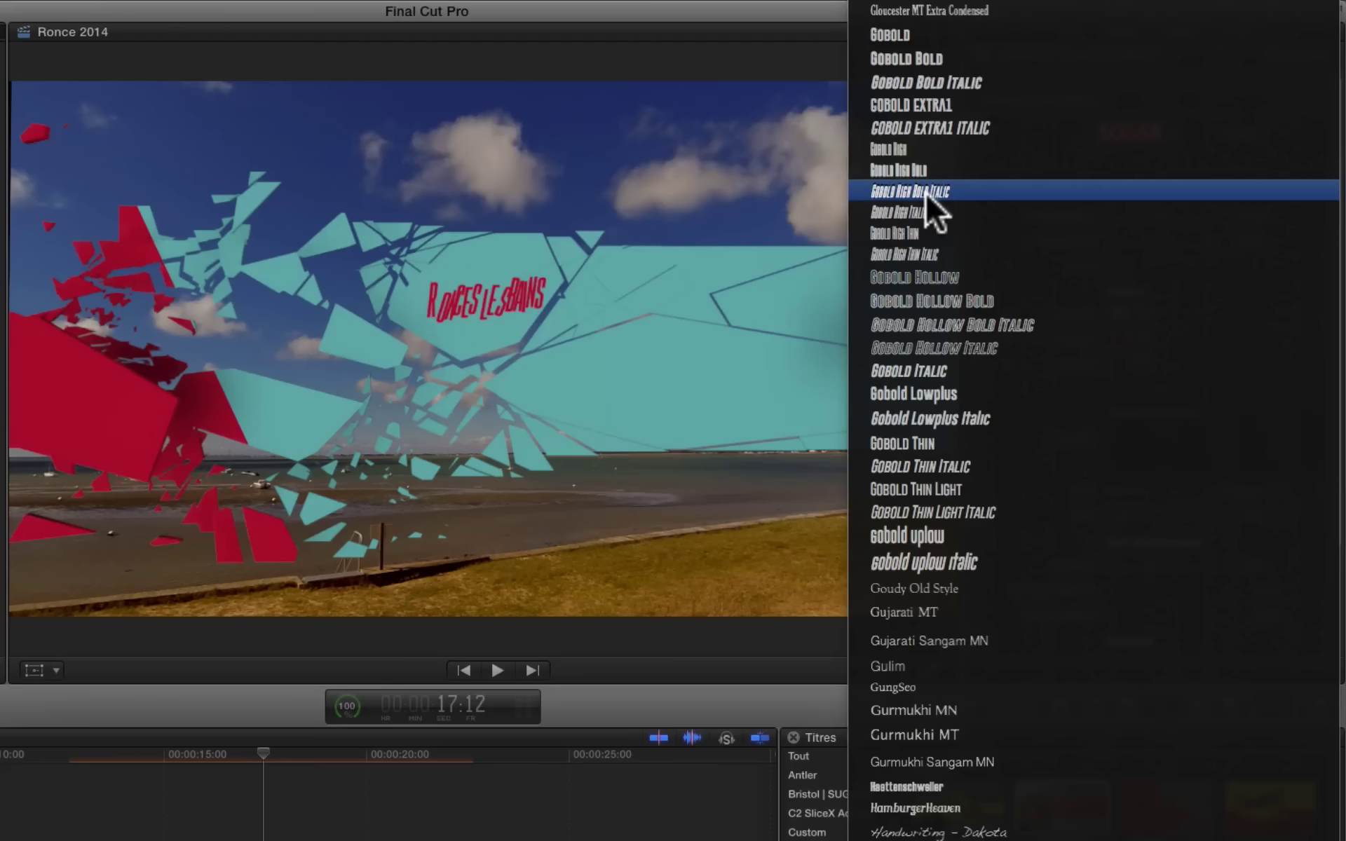
click(402, 754)
click(366, 774)
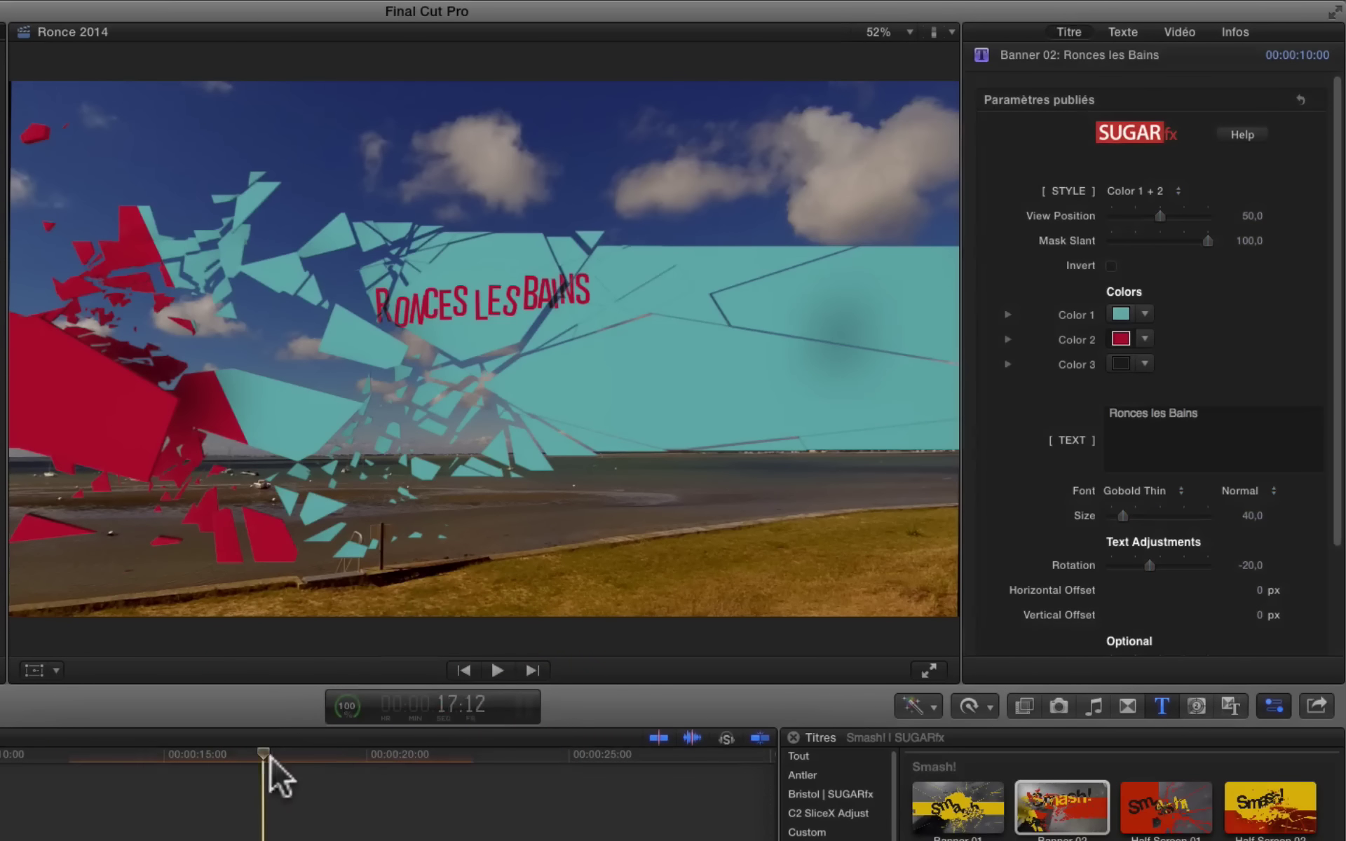
drag(272, 759, 377, 756)
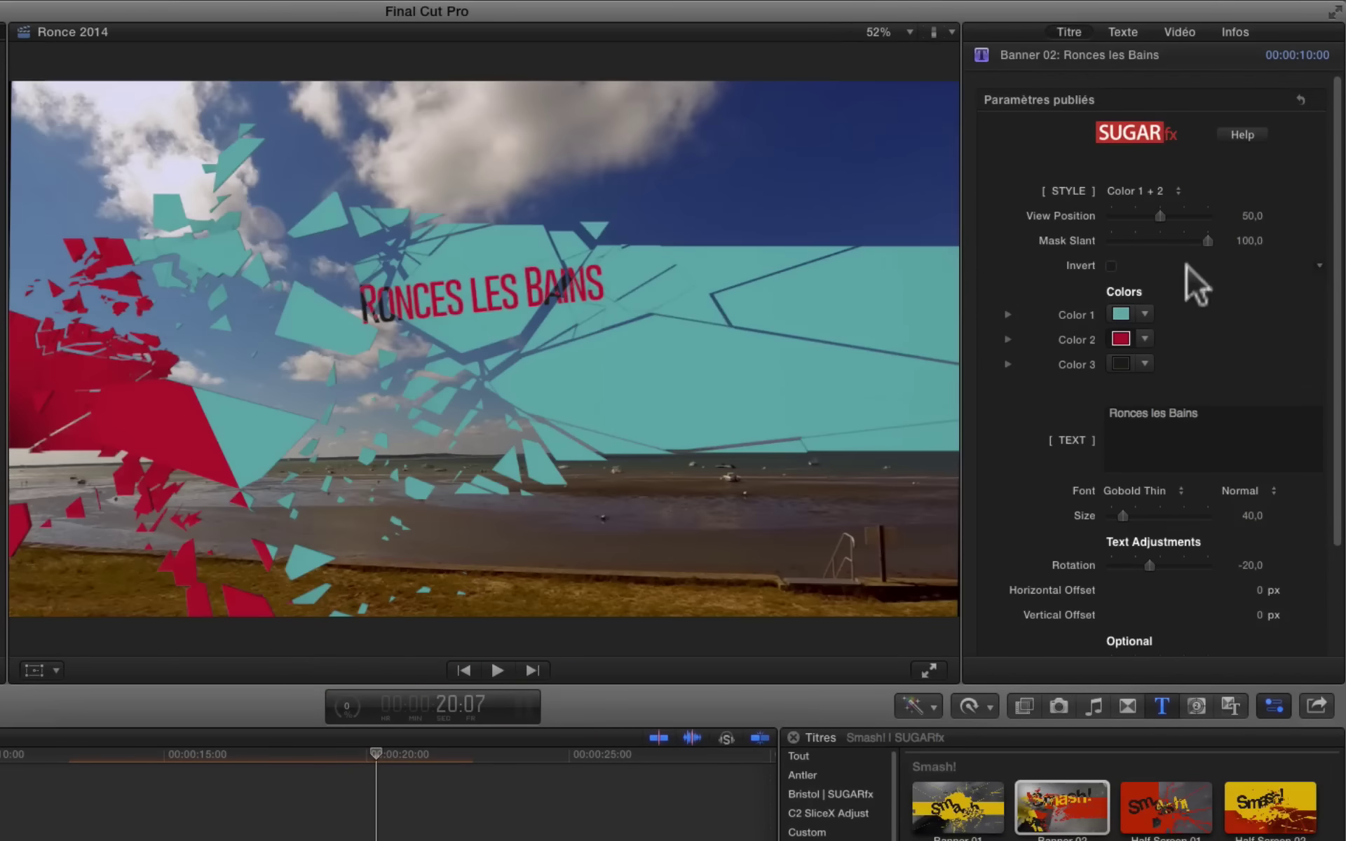
Step: Switch the title font to Gill Sans Ultra Bold and raise its size from 40 to 61
click(1259, 491)
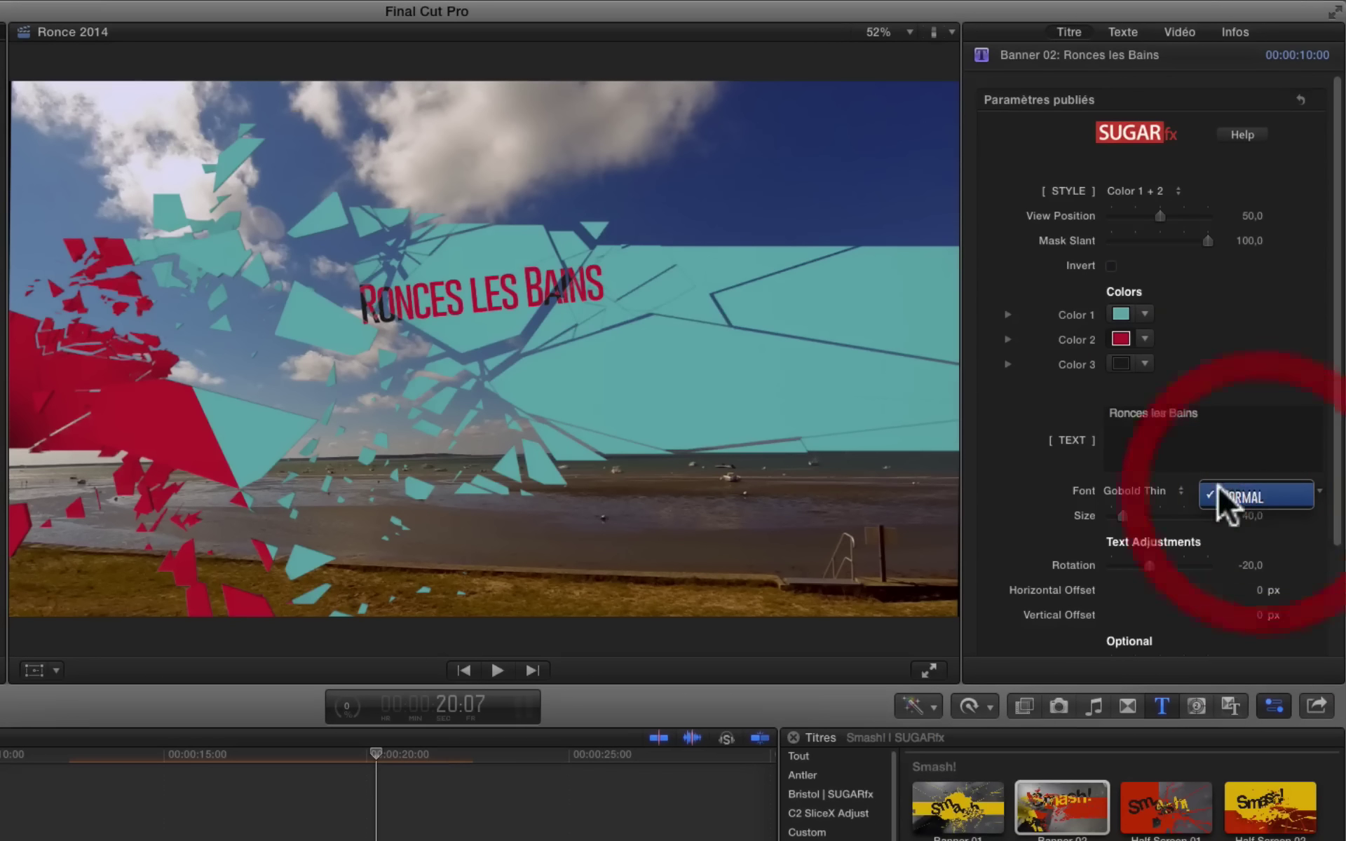
click(1159, 487)
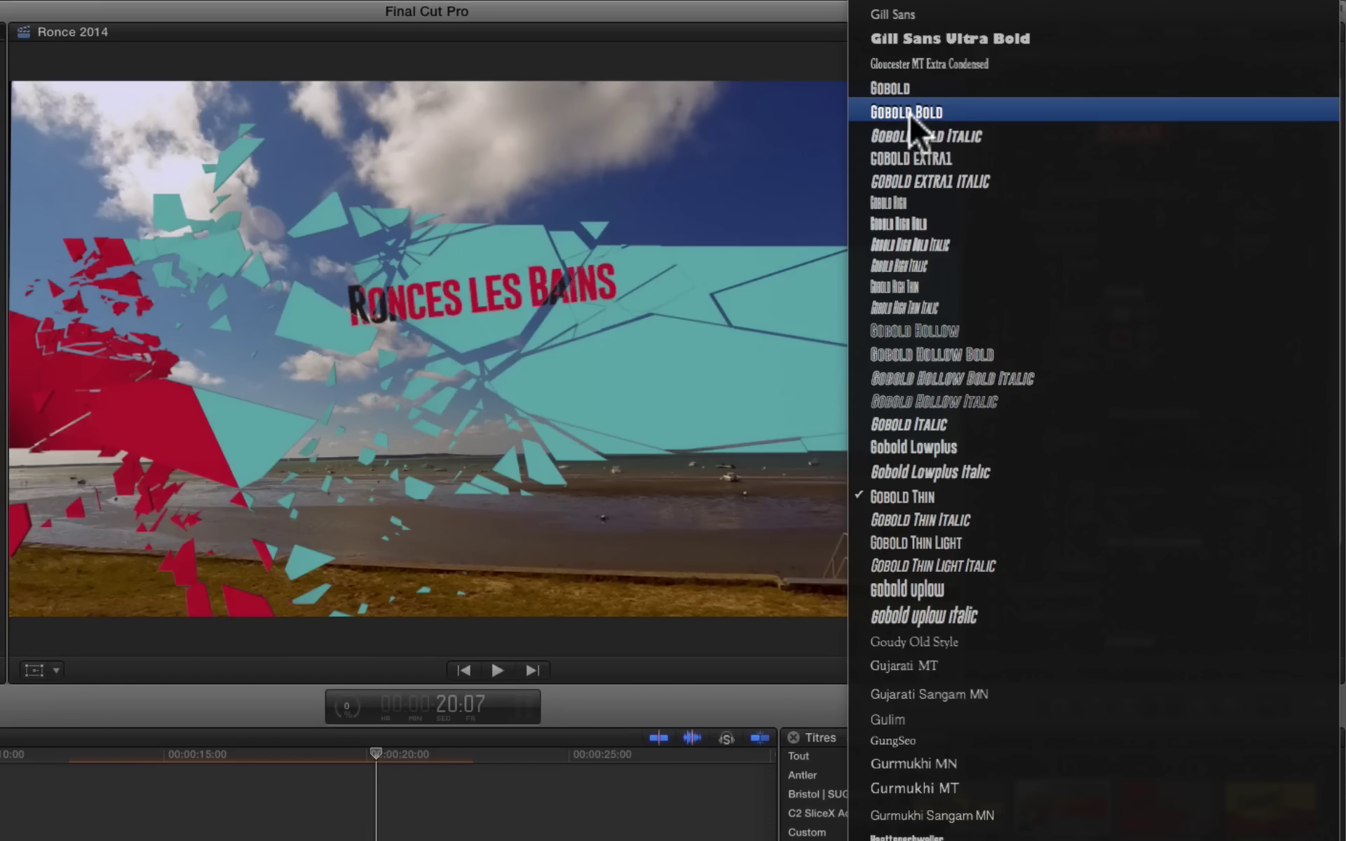
click(914, 39)
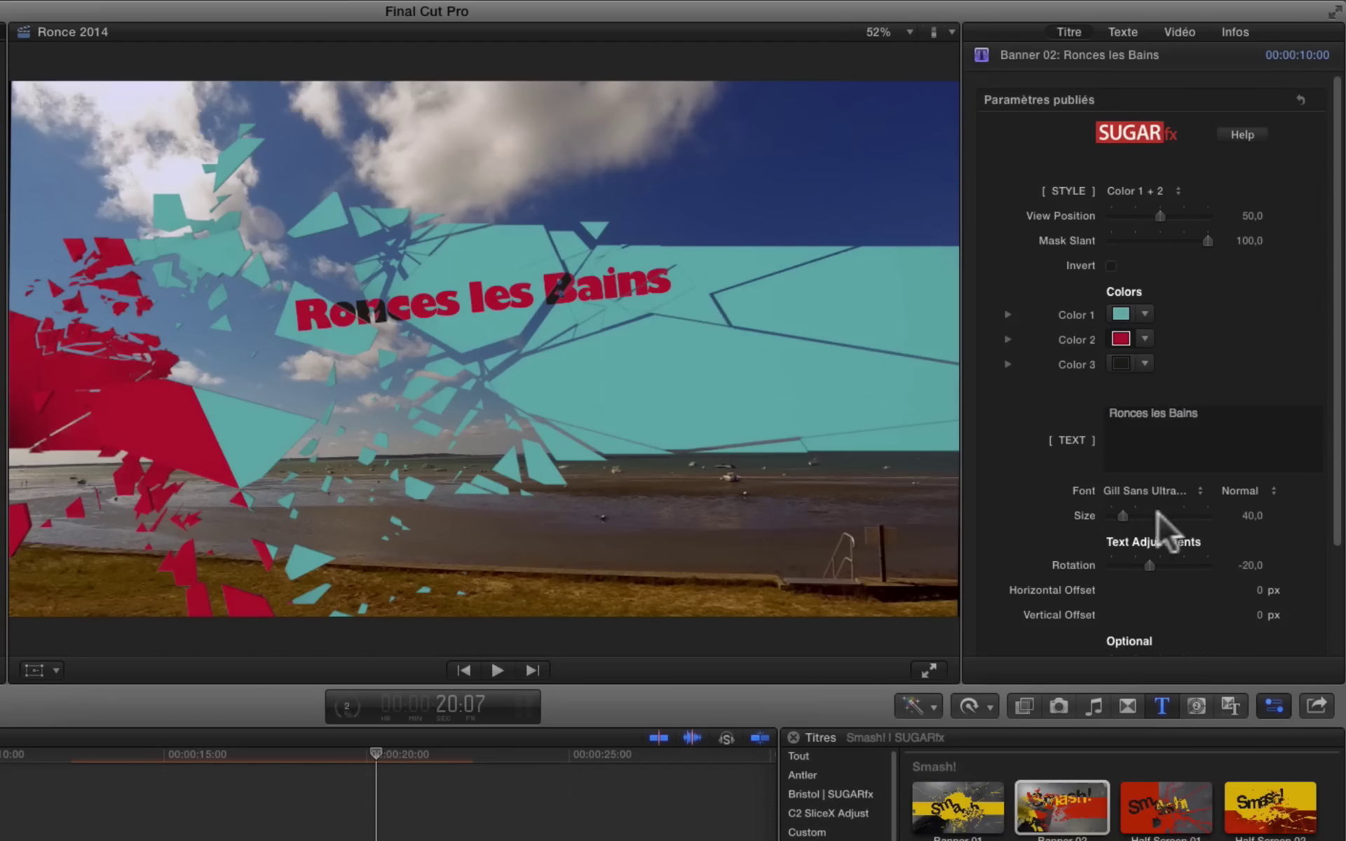
drag(1125, 519, 1133, 511)
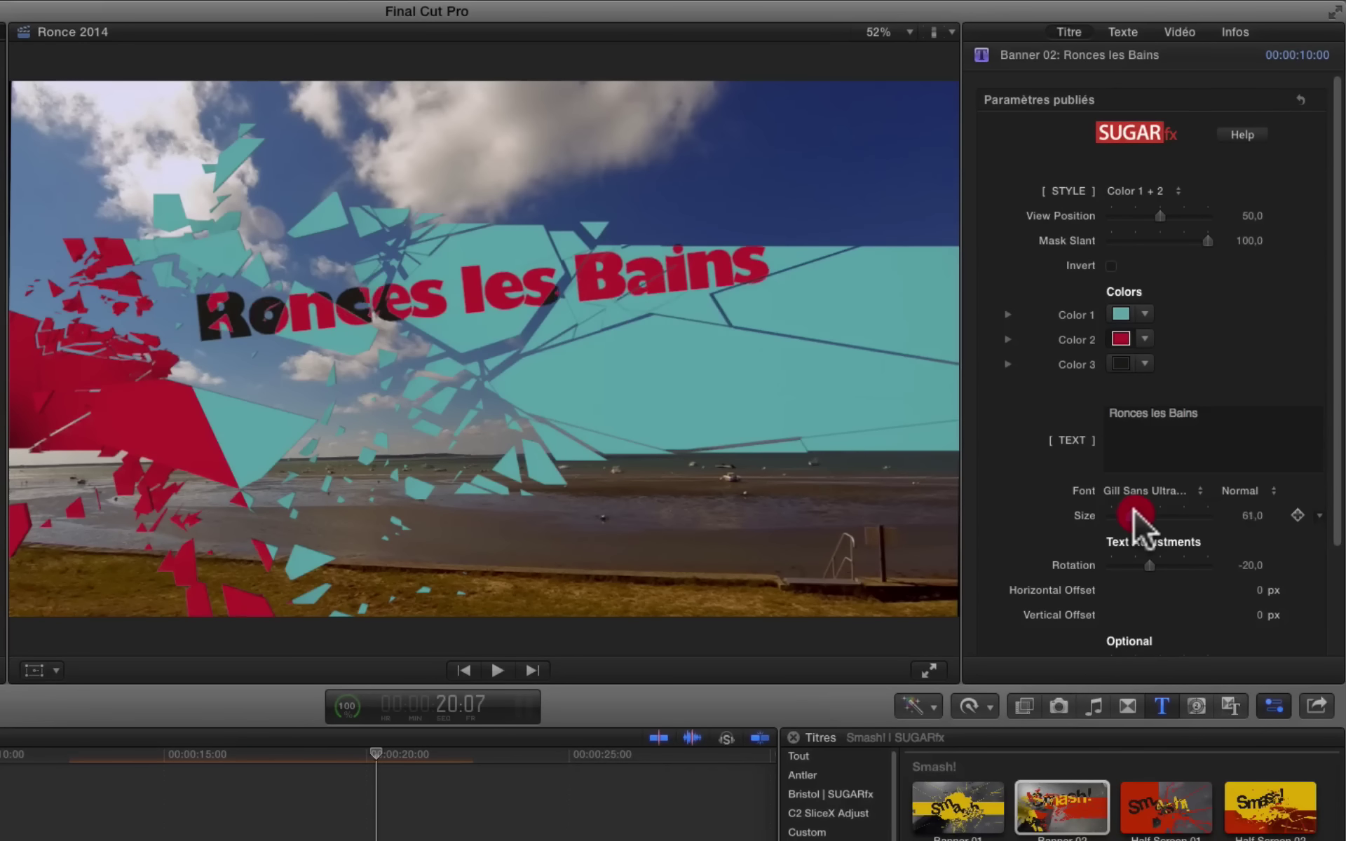
Step: Set Banner 02's tracking to -4,07 % and scrub the timeline to preview the banner
scroll(1113, 557, down, 1)
scroll(1109, 552, down, 3)
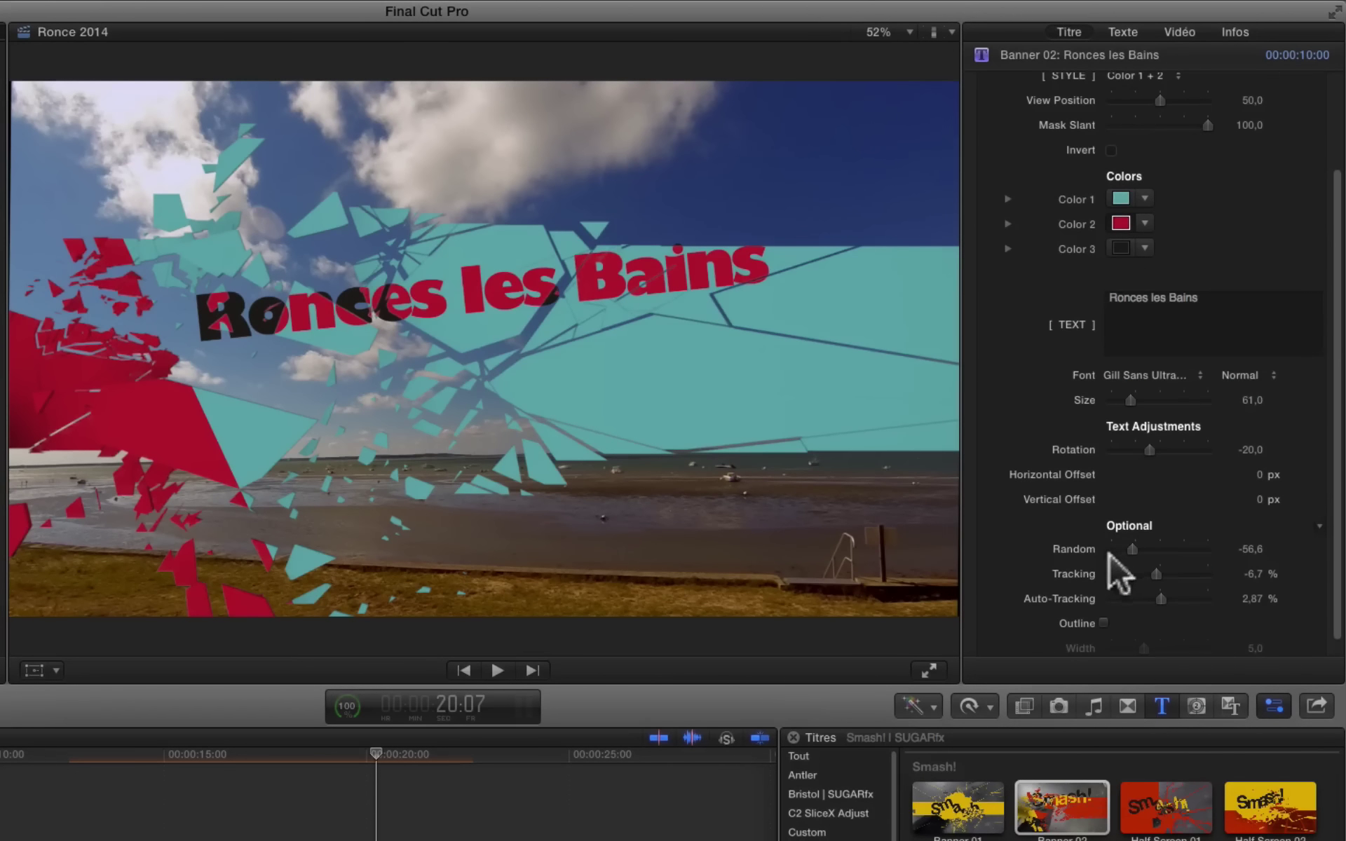
drag(1157, 570, 1161, 573)
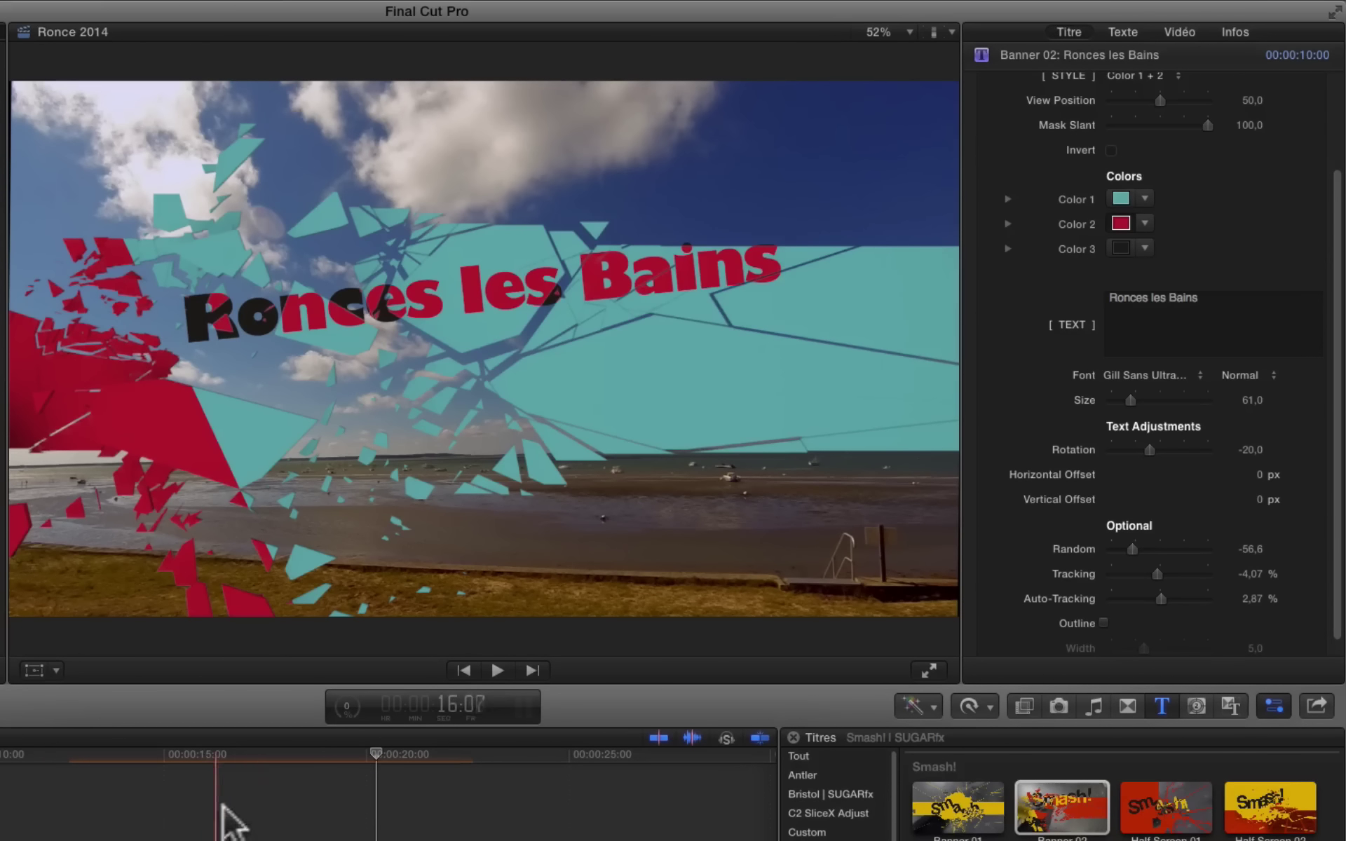
click(348, 803)
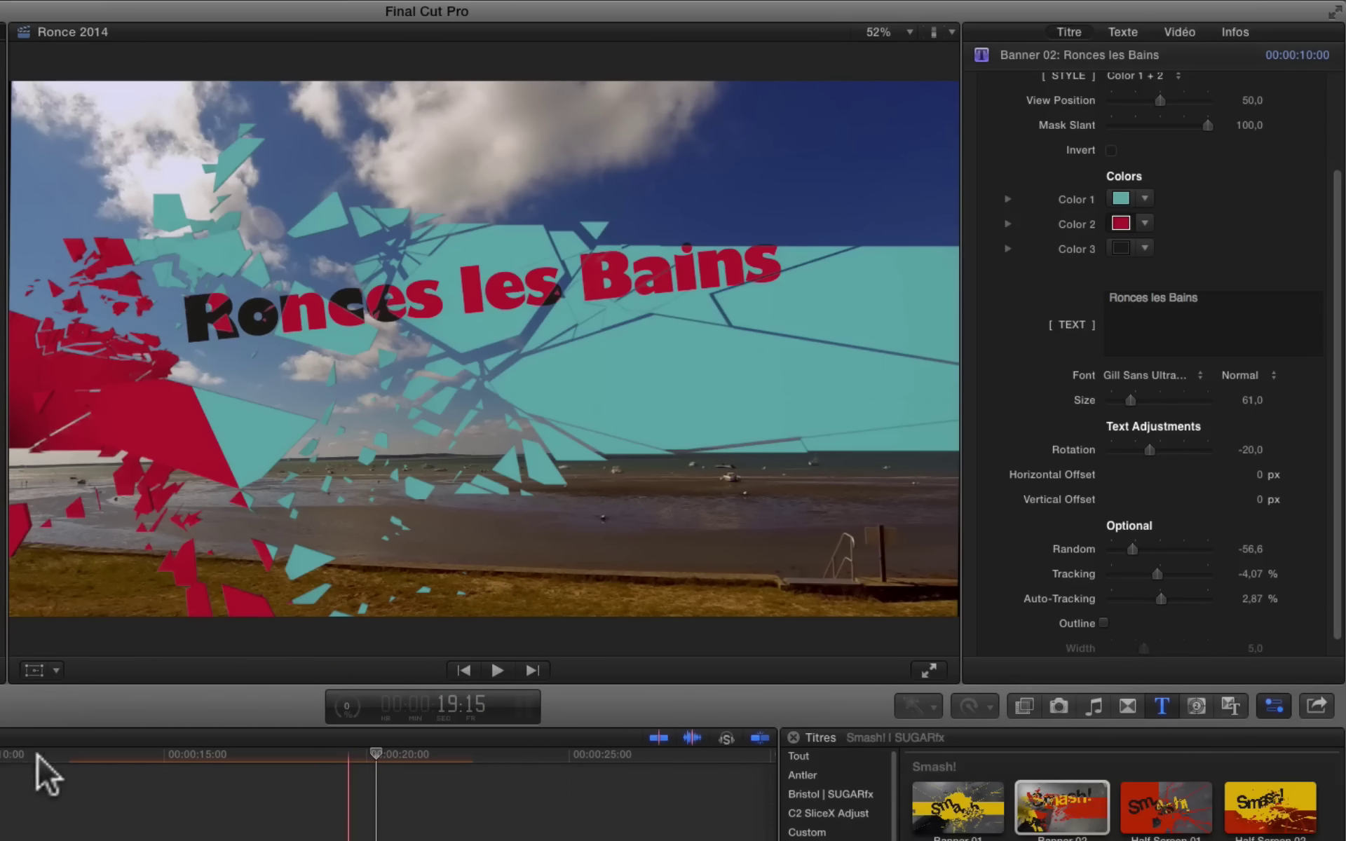
drag(77, 778, 149, 775)
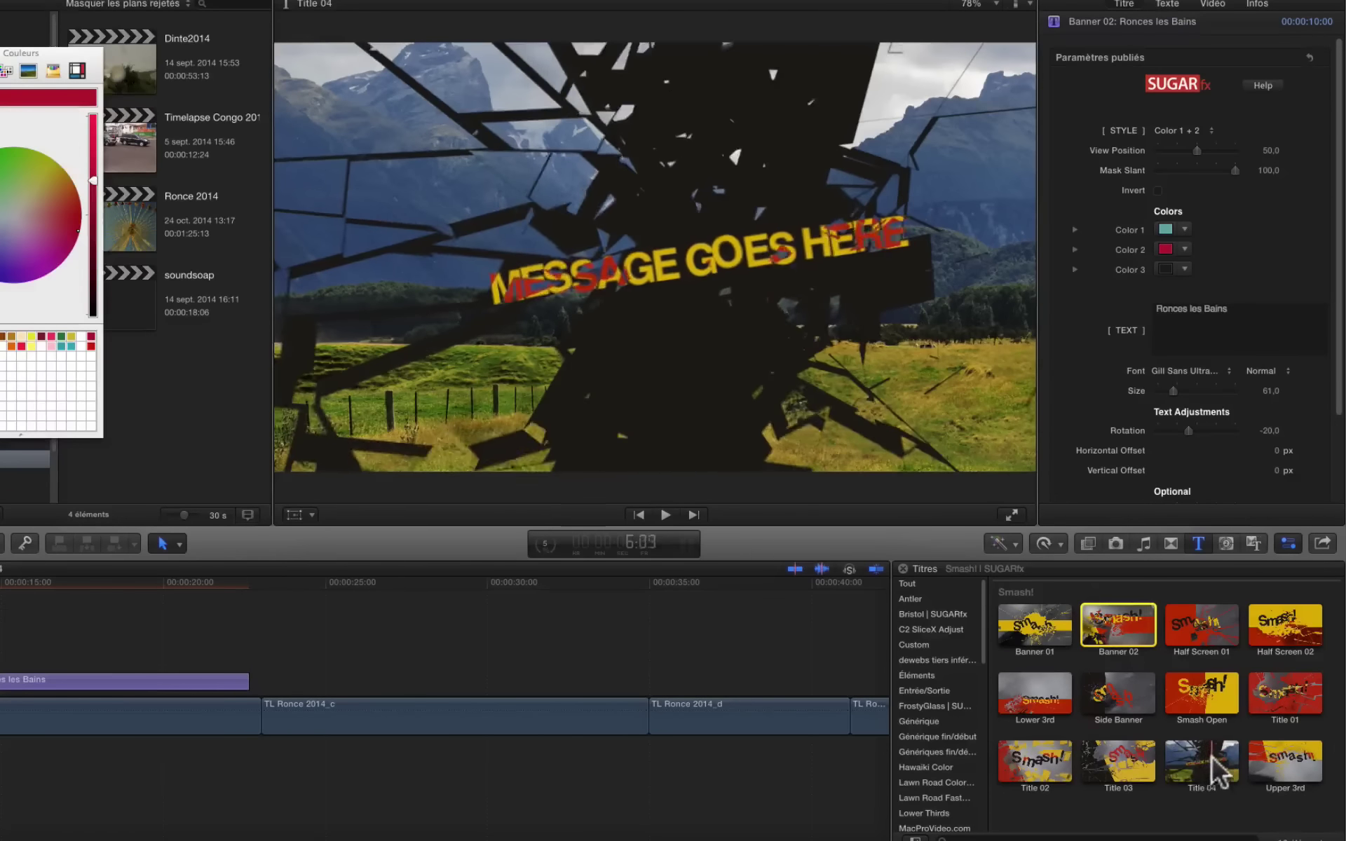
Step: Place Smash Title 04 above TL Ronce 2014_c, nudge it slightly later, and view it
mouse_move(1213, 758)
mouse_down()
mouse_move(380, 656)
mouse_move(284, 662)
mouse_up()
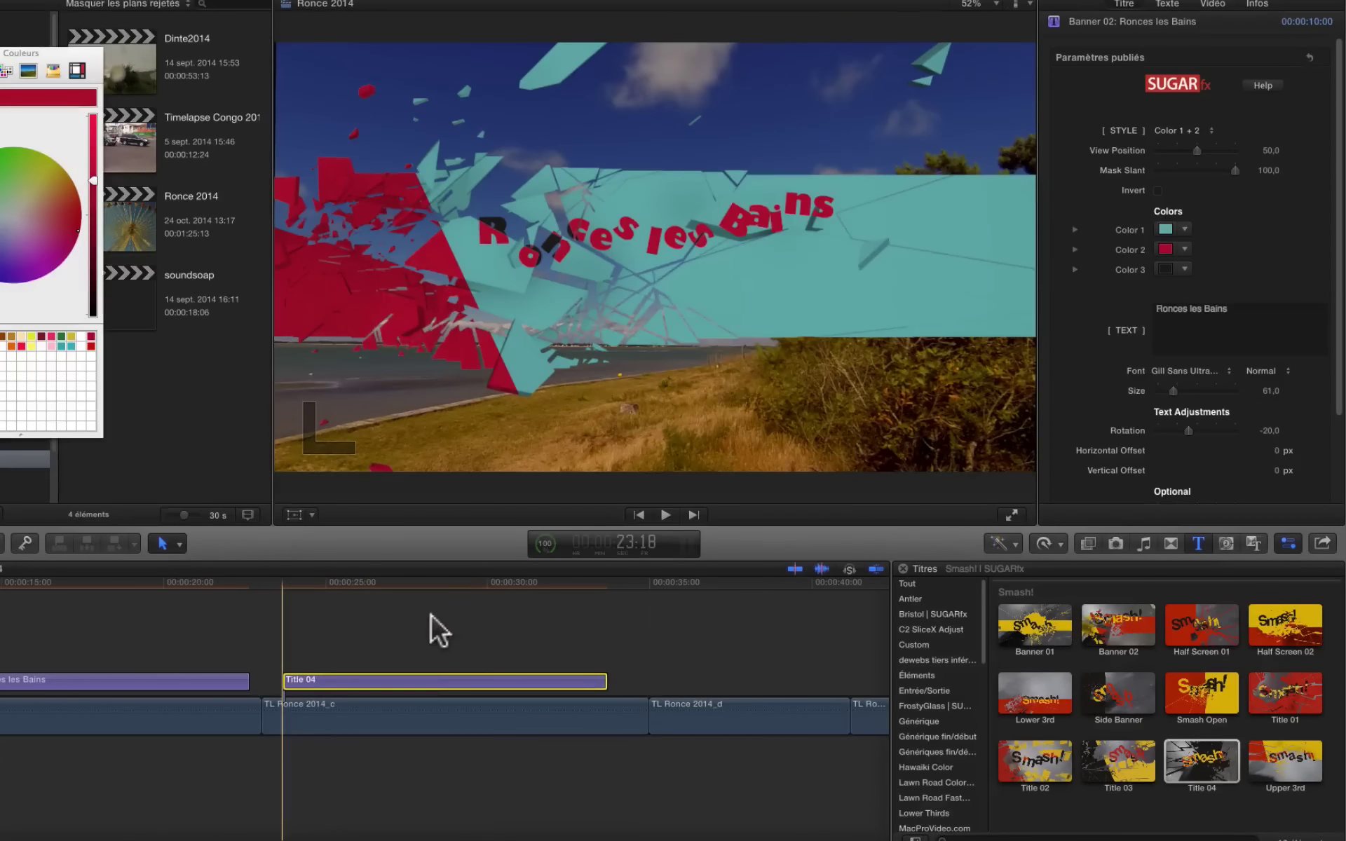
drag(421, 677, 440, 676)
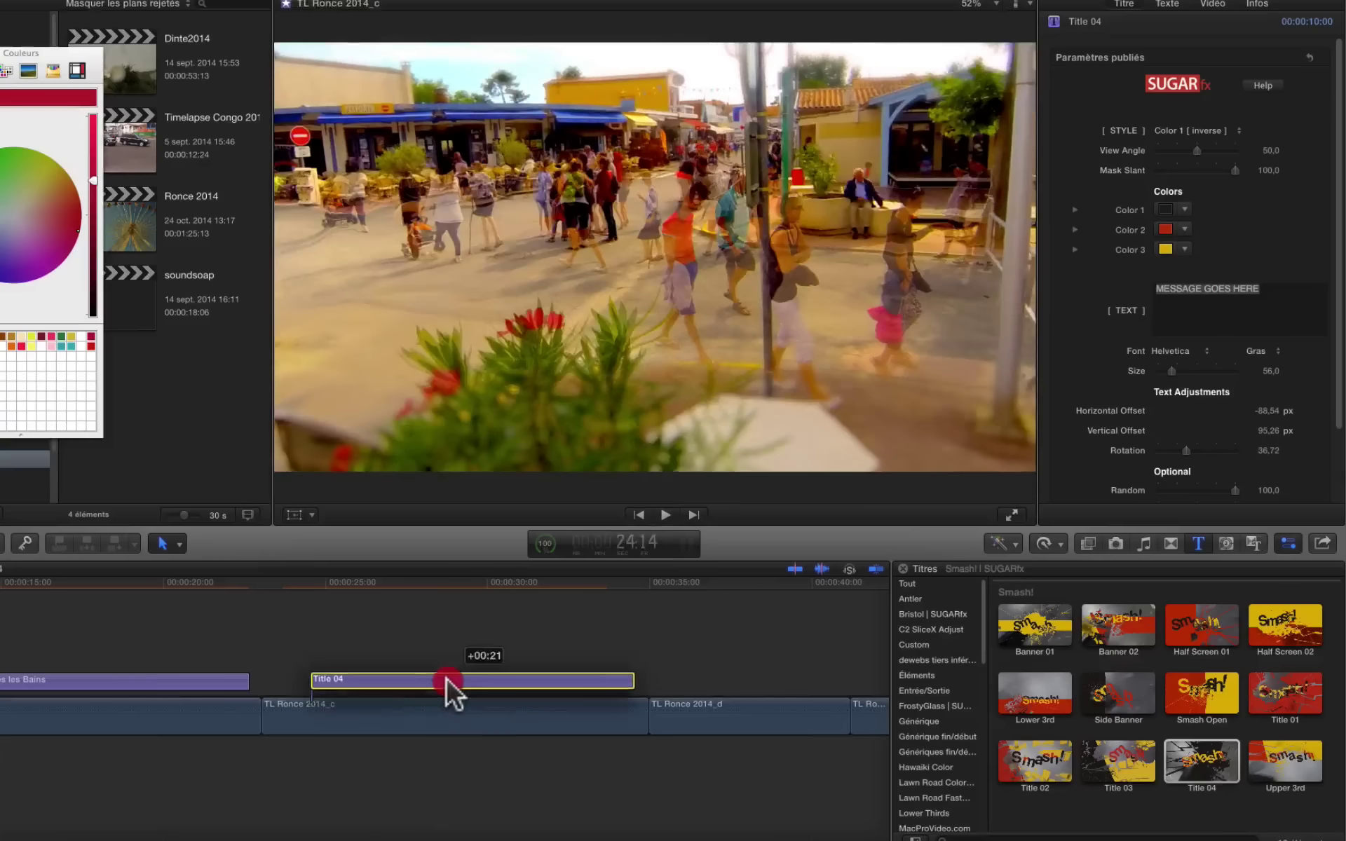
click(473, 583)
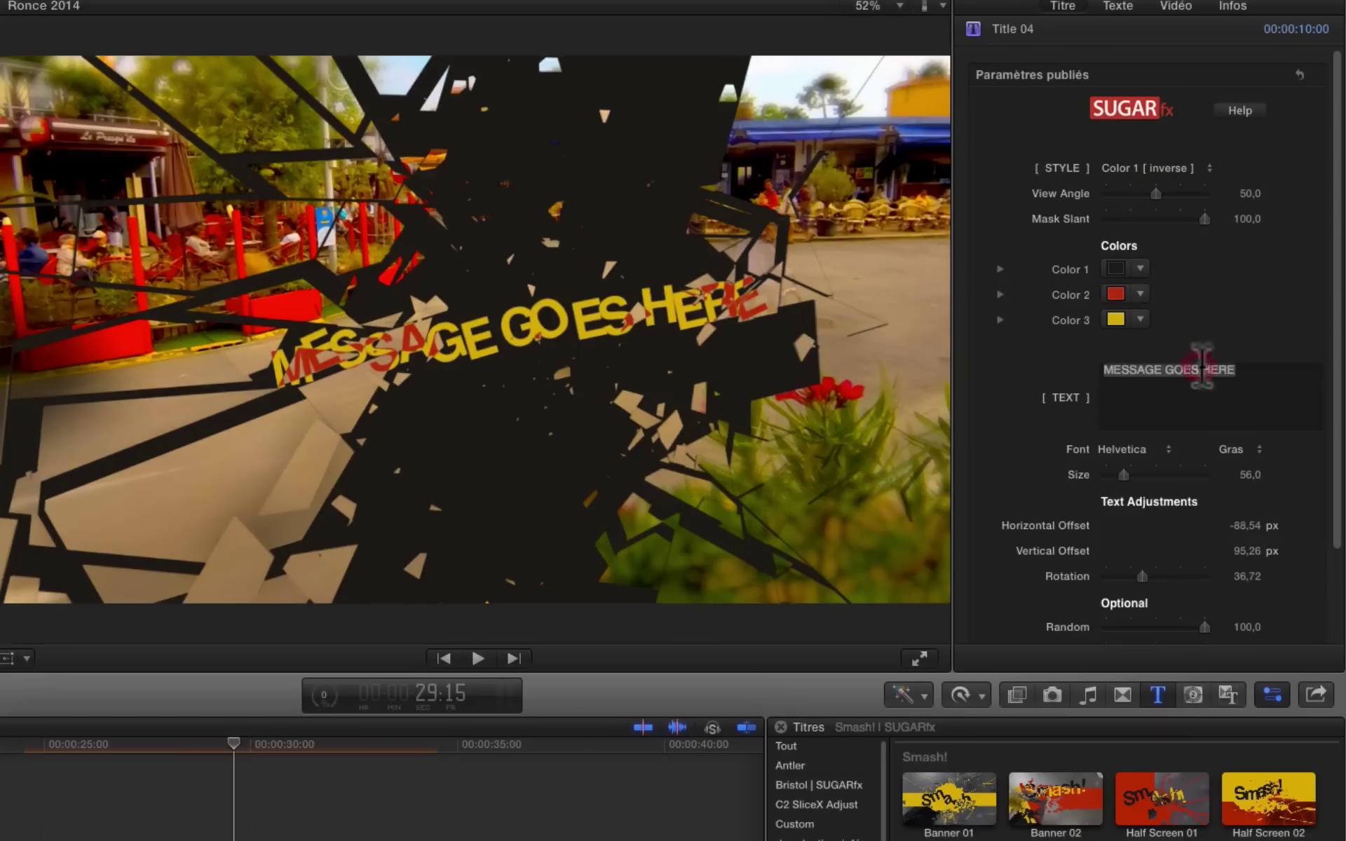
Step: Change the title text to 'Place Brochard' in Hiragino Kaku Gothic StdN
key(BackSpace)
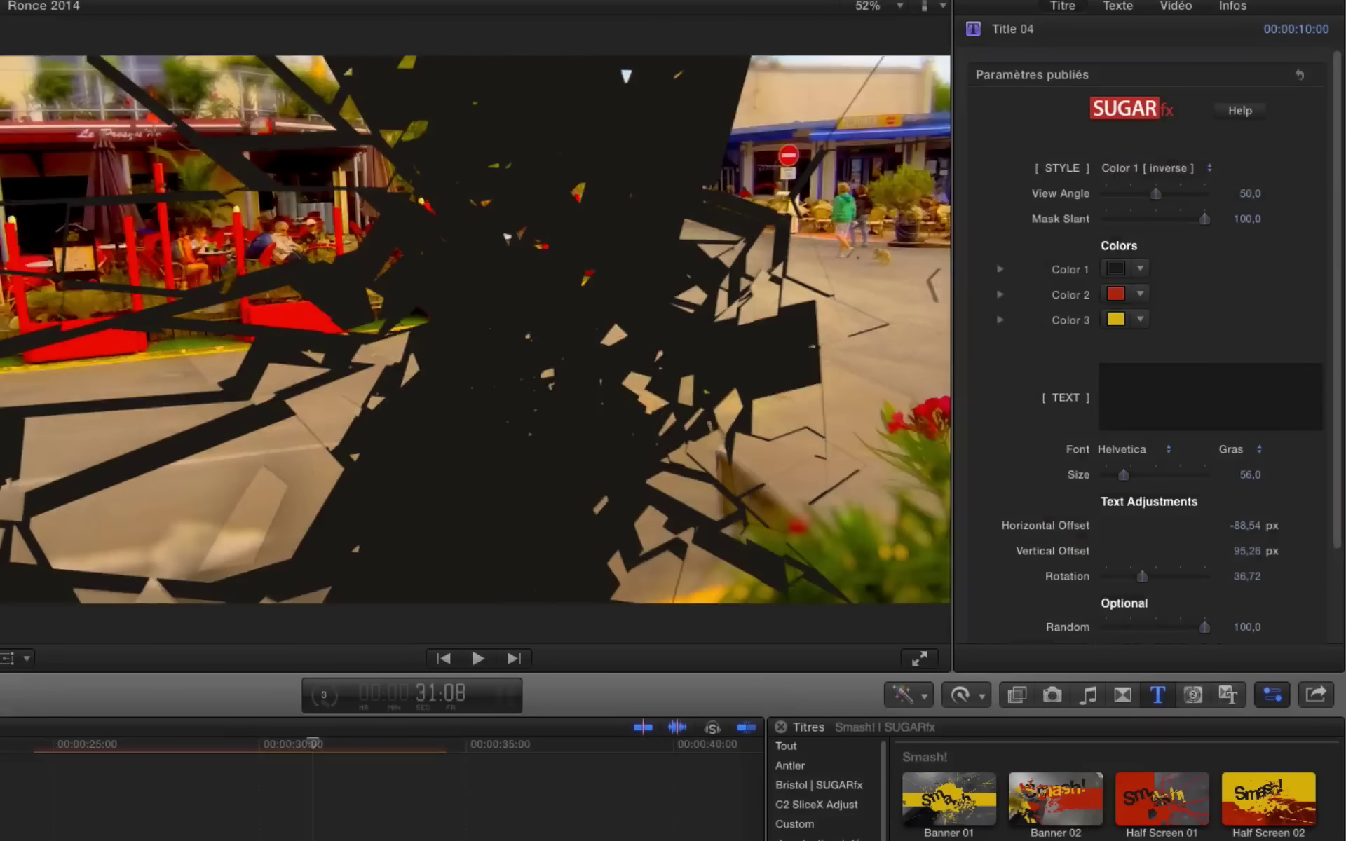
text(ro)
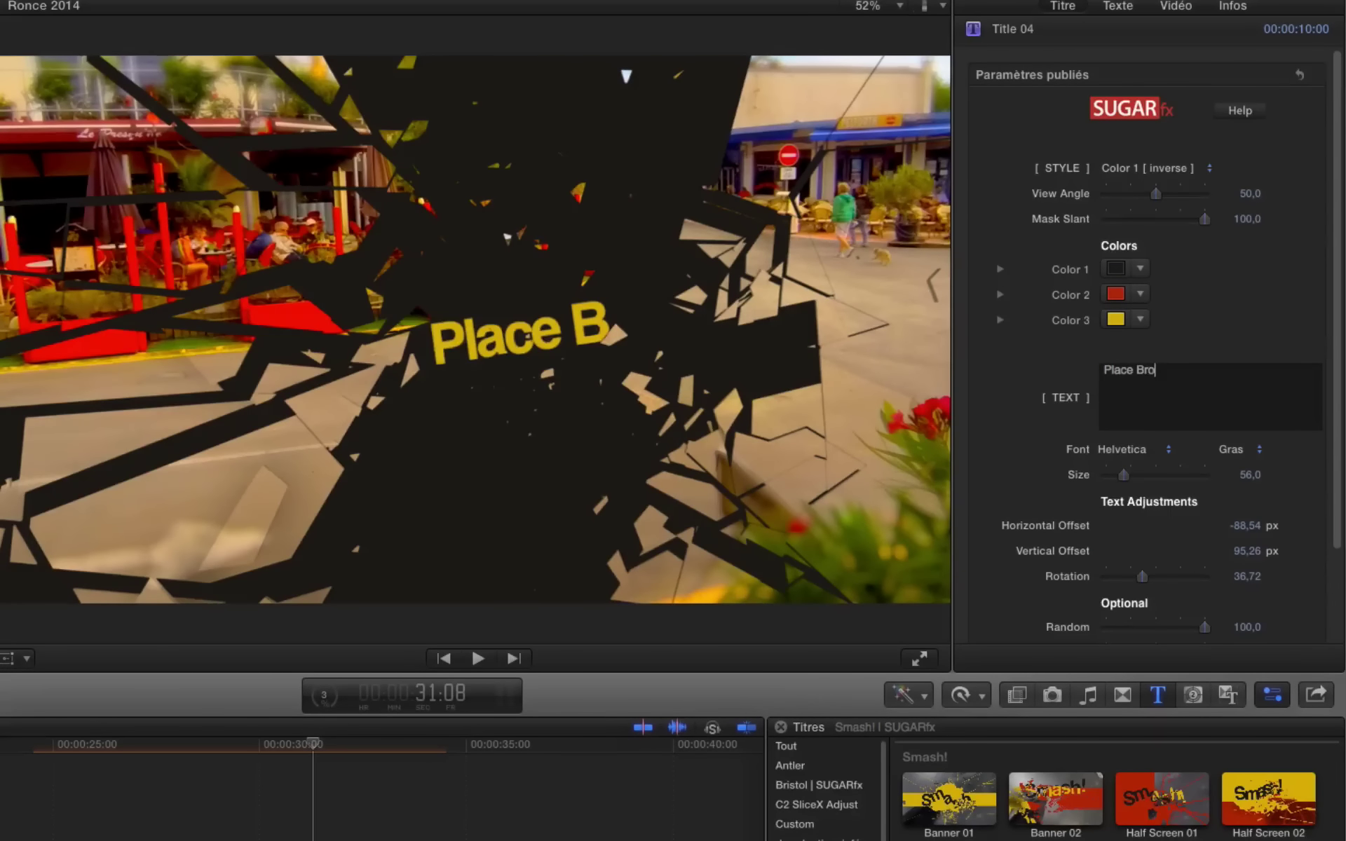
text(chard)
scroll(1037, 391, down, 1)
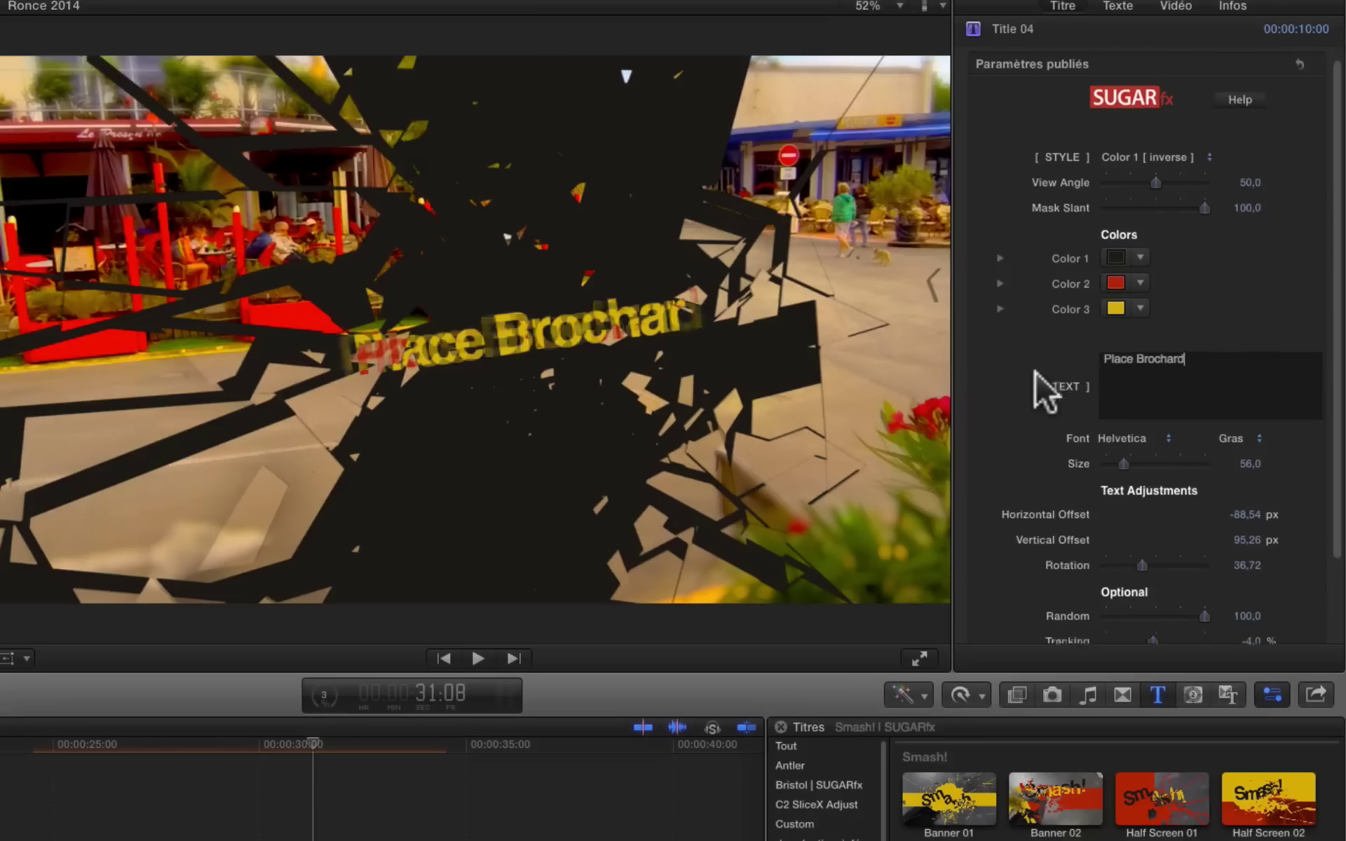
click(1146, 436)
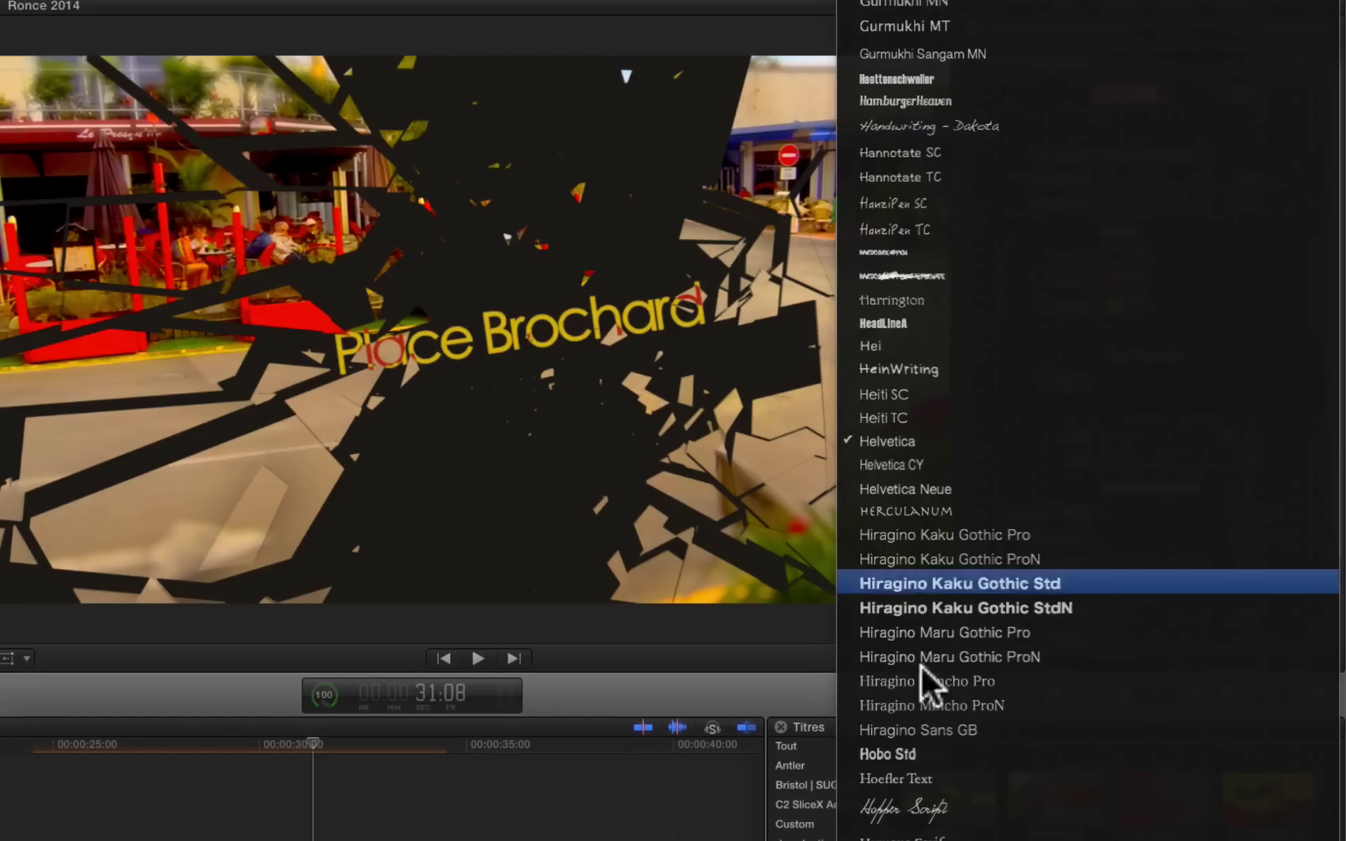
click(927, 607)
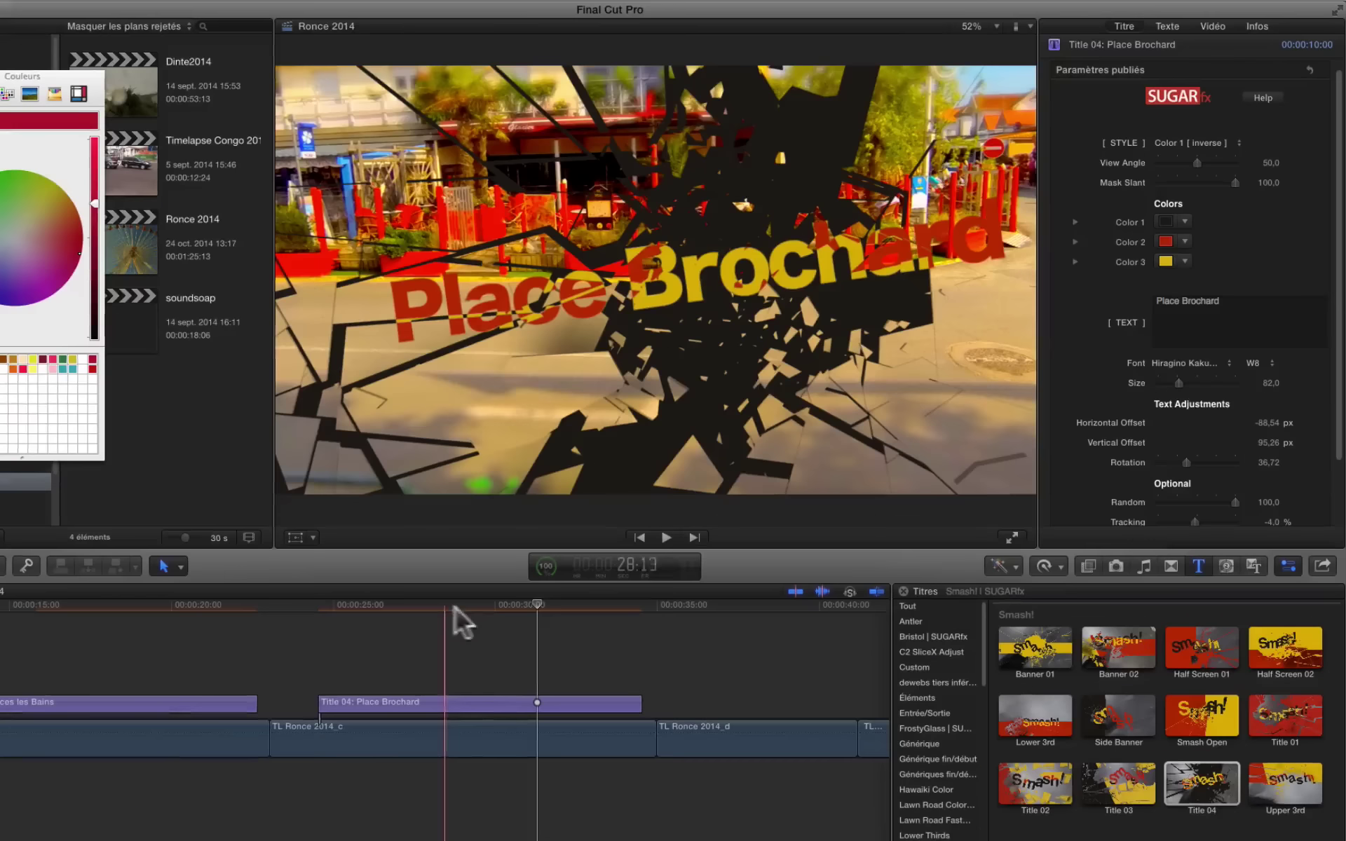
scroll(690, 631, right, 5)
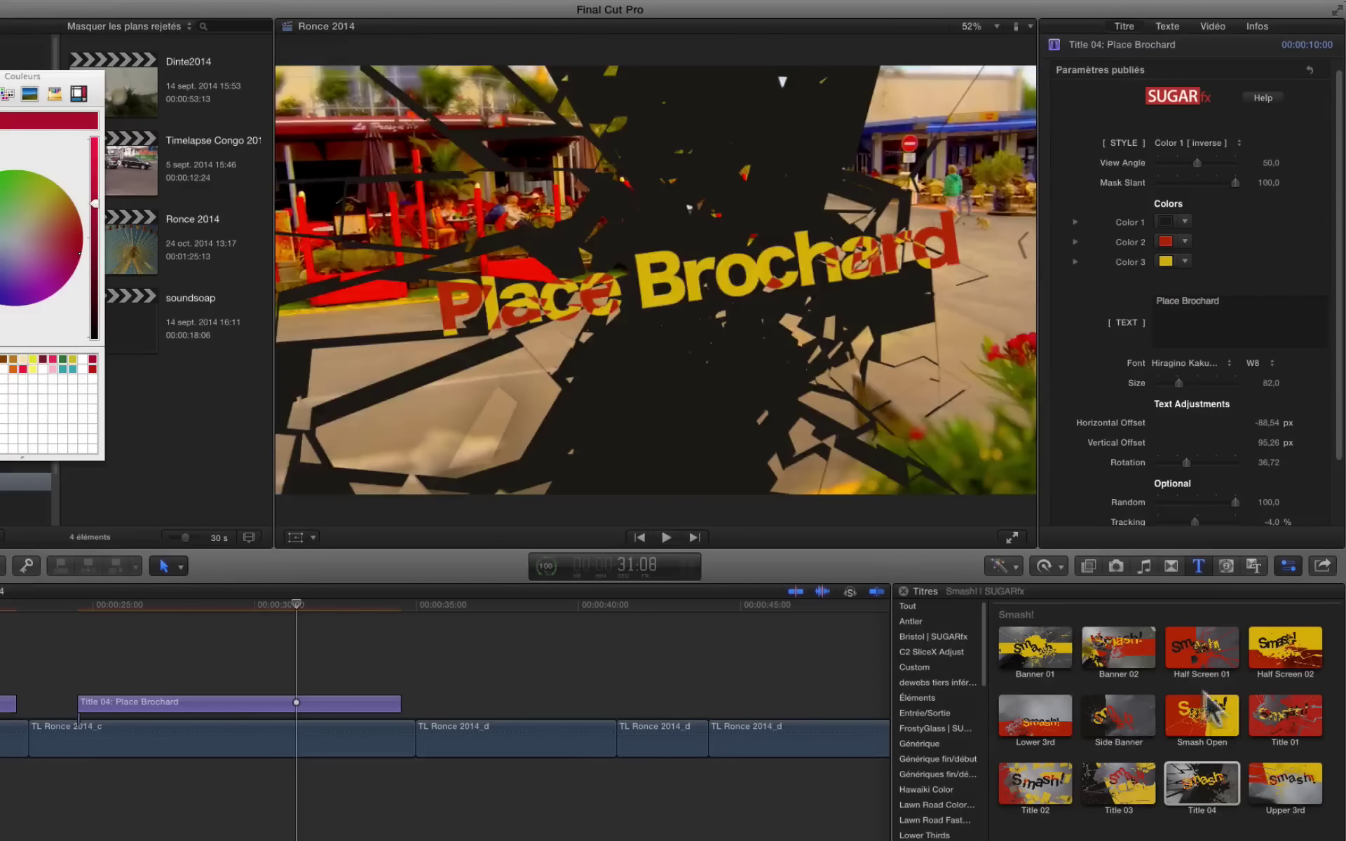
Step: Place Half Screen 01 above TL Ronce 2014_d and trim it to about 8 seconds
drag(1199, 659, 474, 667)
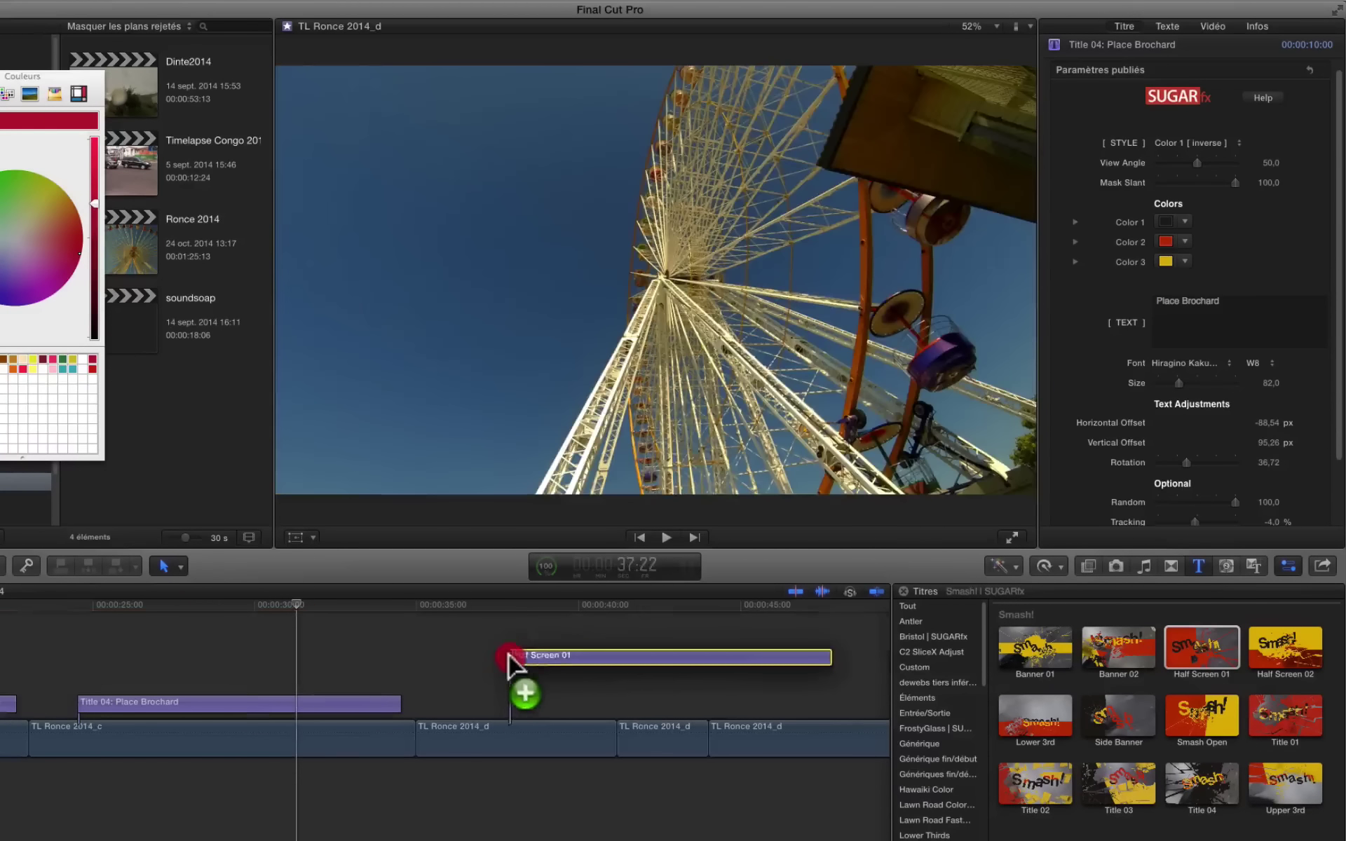
drag(474, 668, 430, 687)
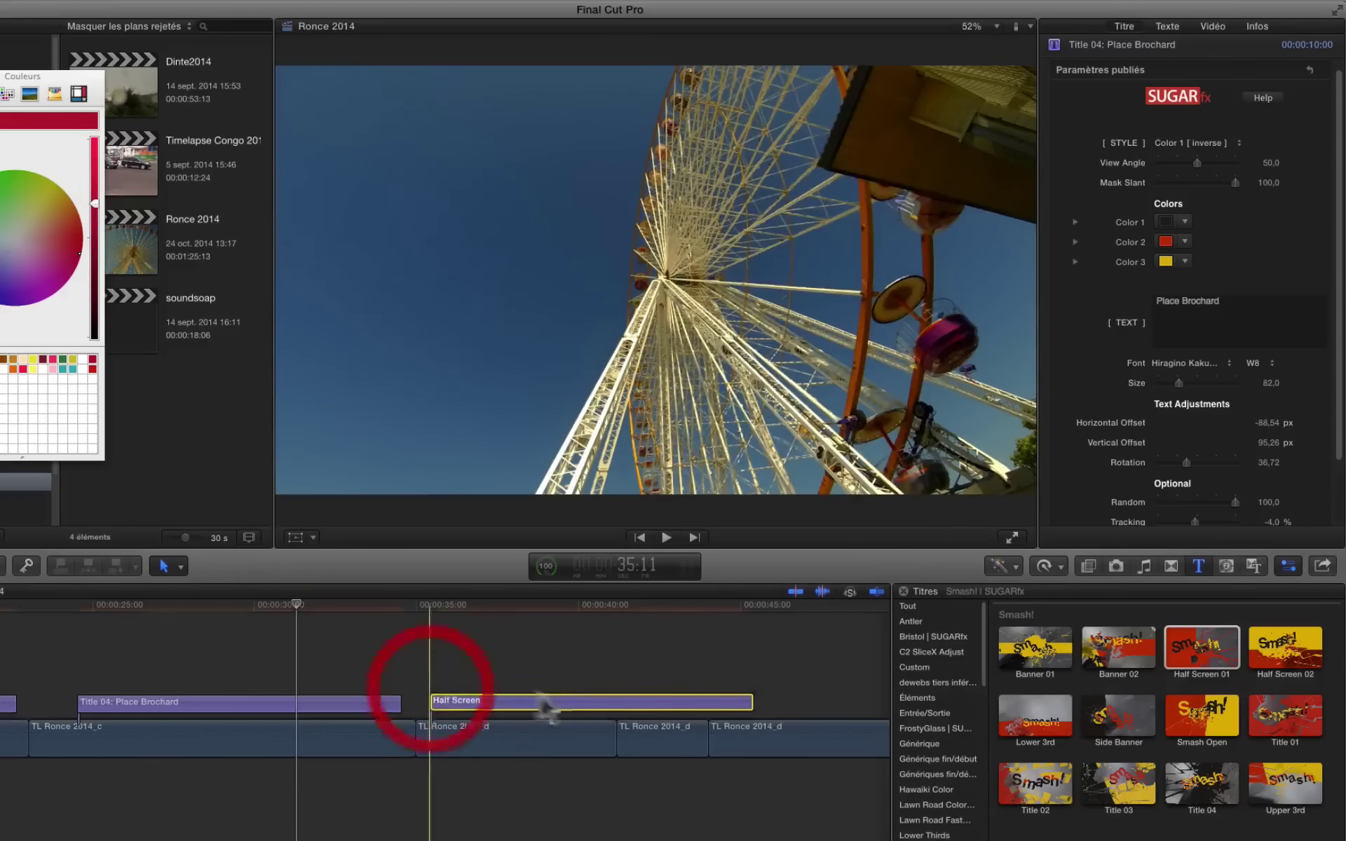
drag(750, 705, 694, 705)
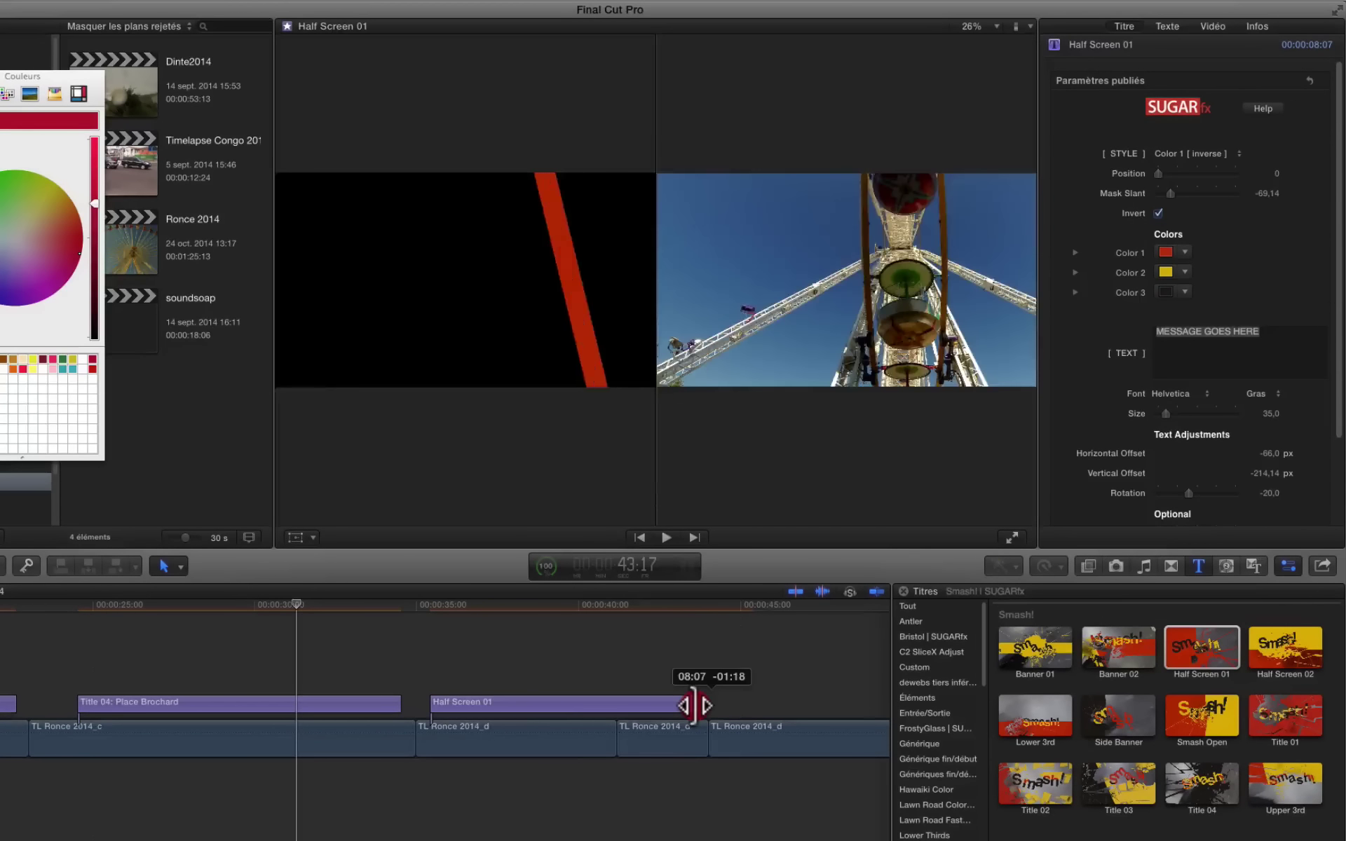
drag(694, 705, 698, 704)
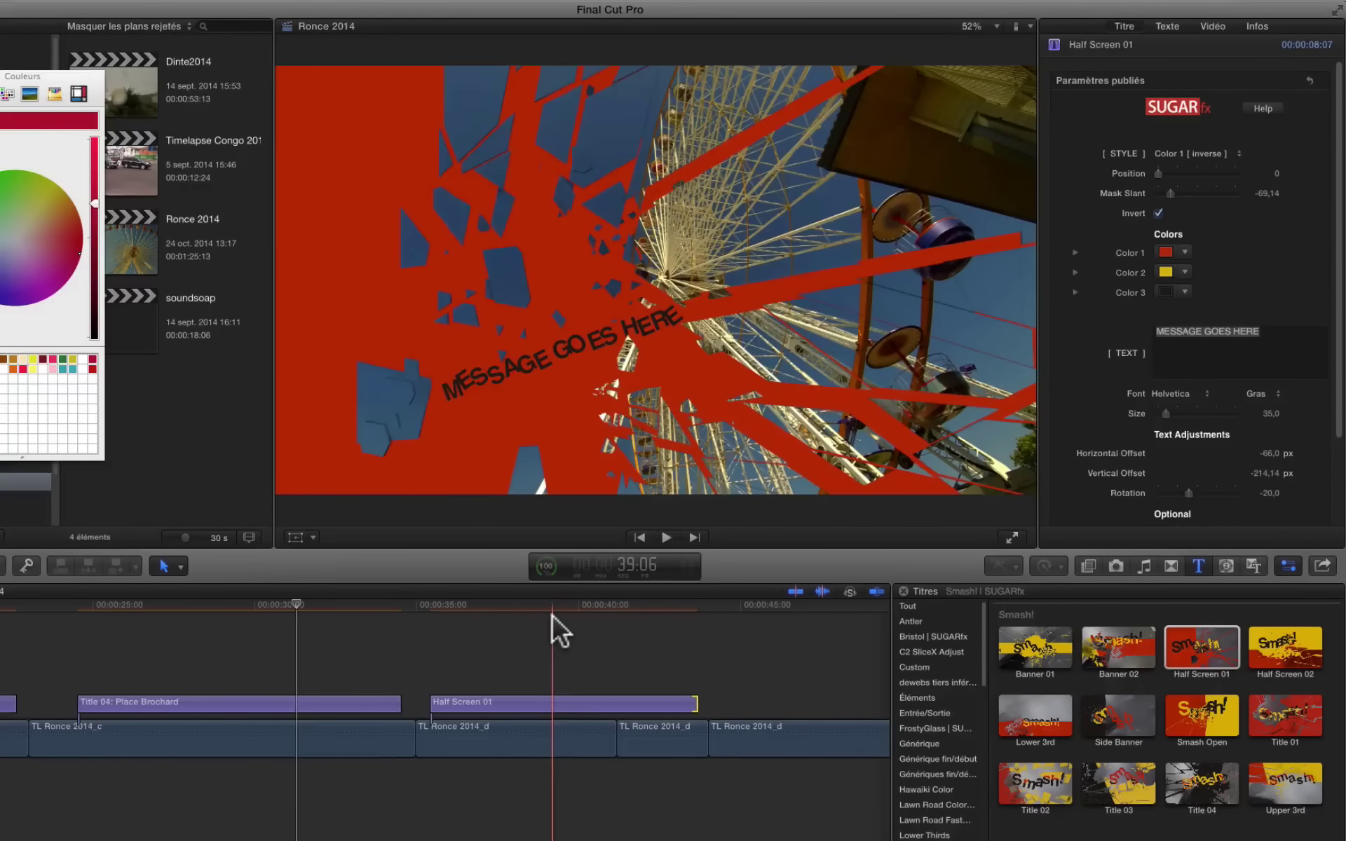
click(553, 617)
Step: Replace the Half Screen 01 placeholder text with 'Grande roue'
click(553, 704)
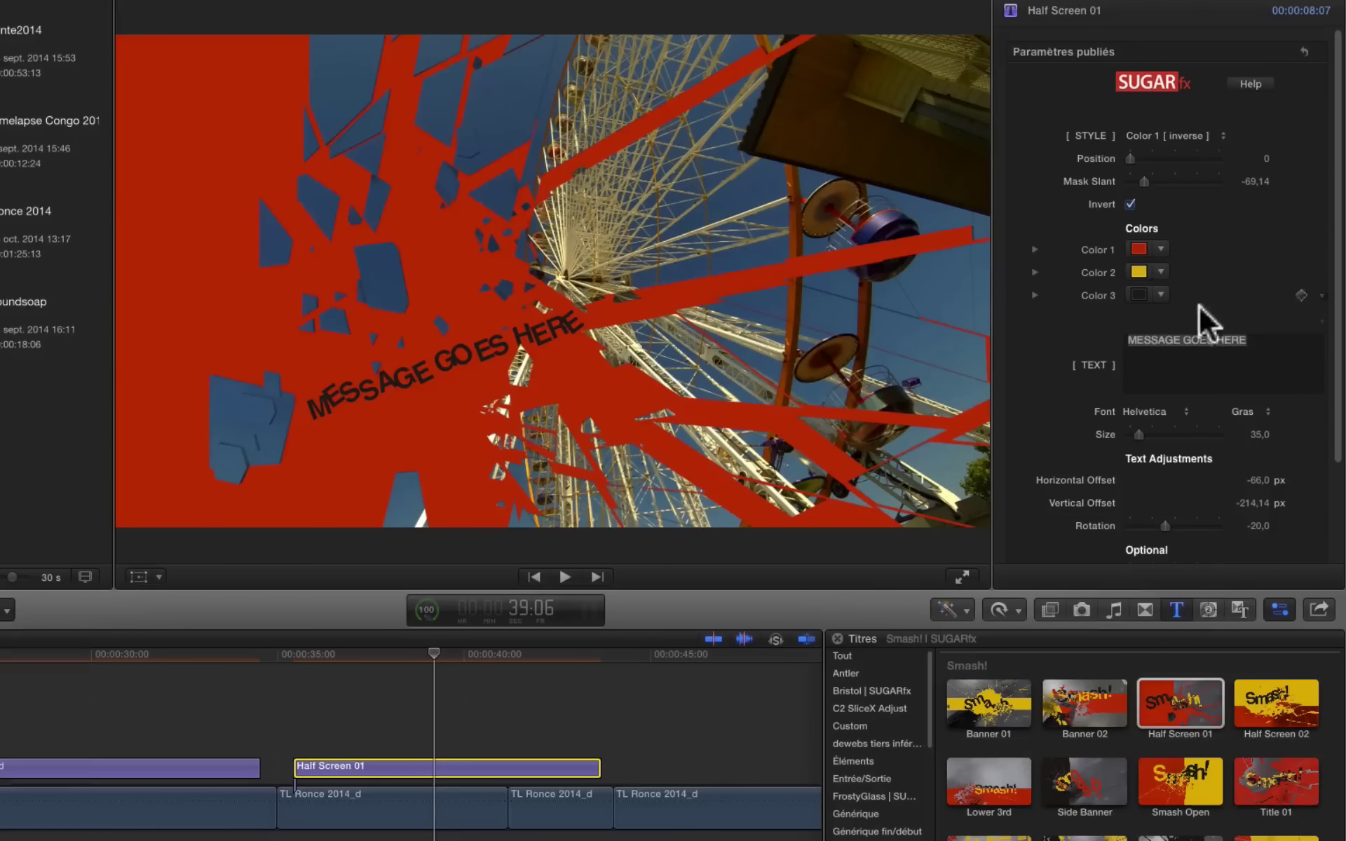
drag(1267, 344, 1131, 342)
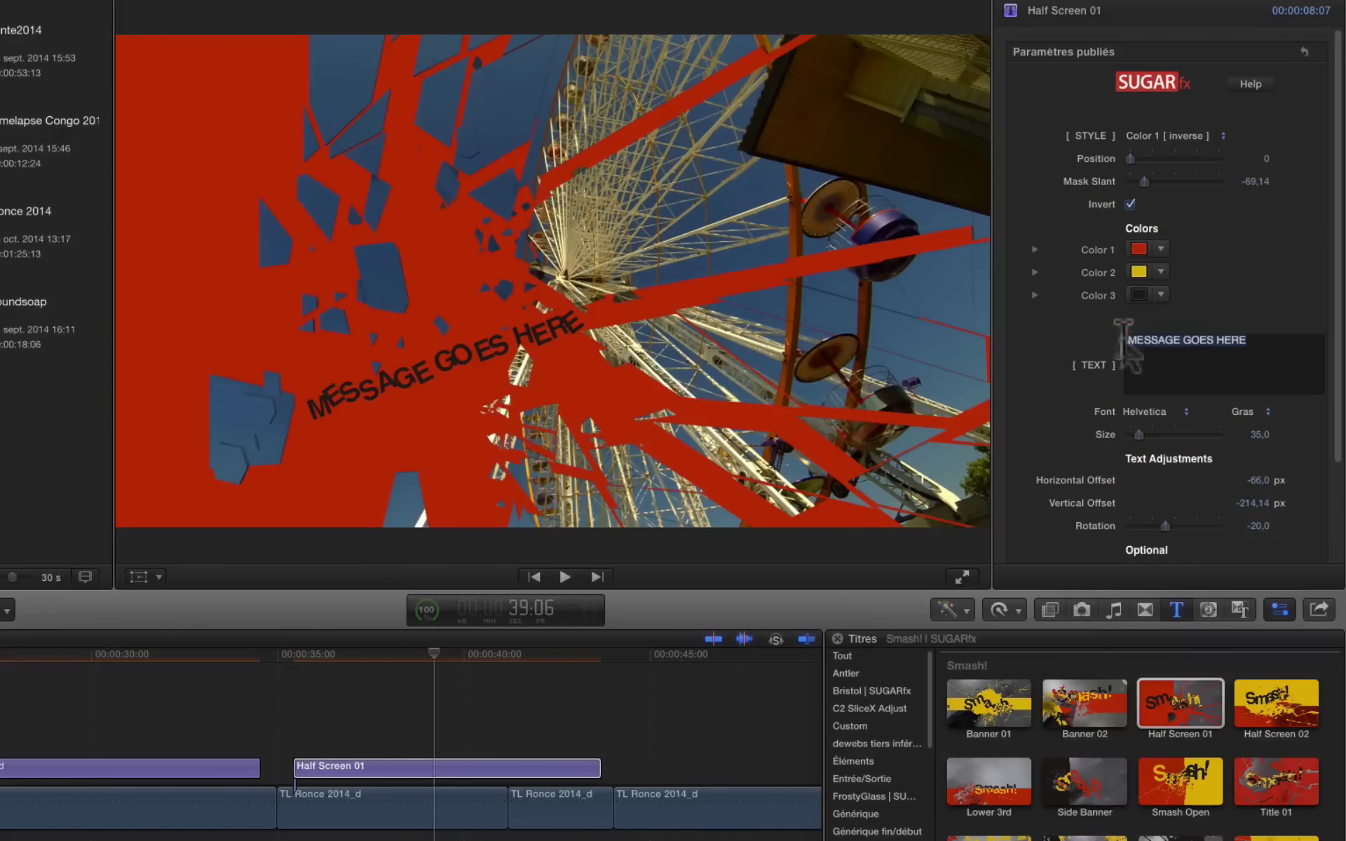
text(Grande roue)
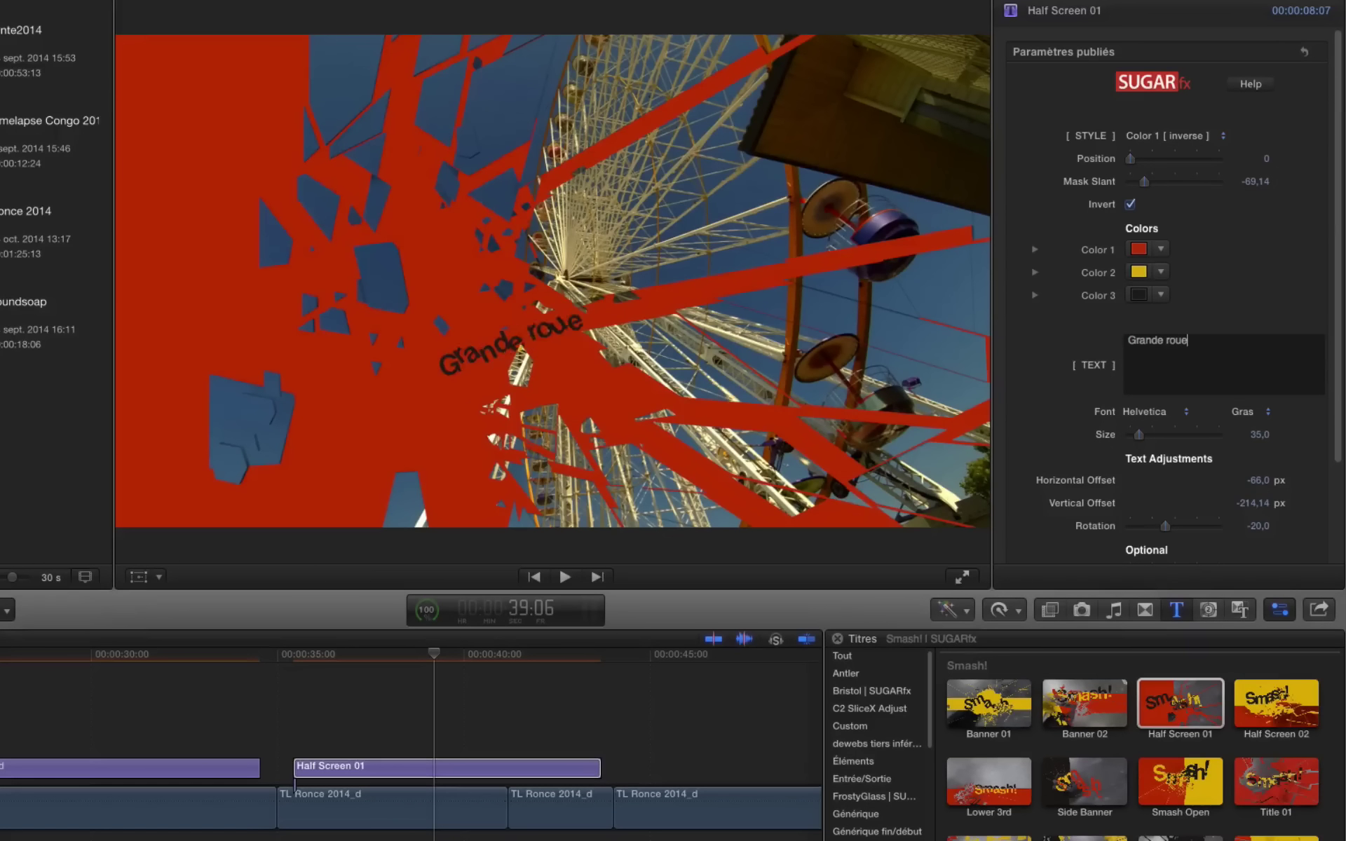
Step: Set the Grande roue title font to Impact and show a frame with the title
click(1178, 409)
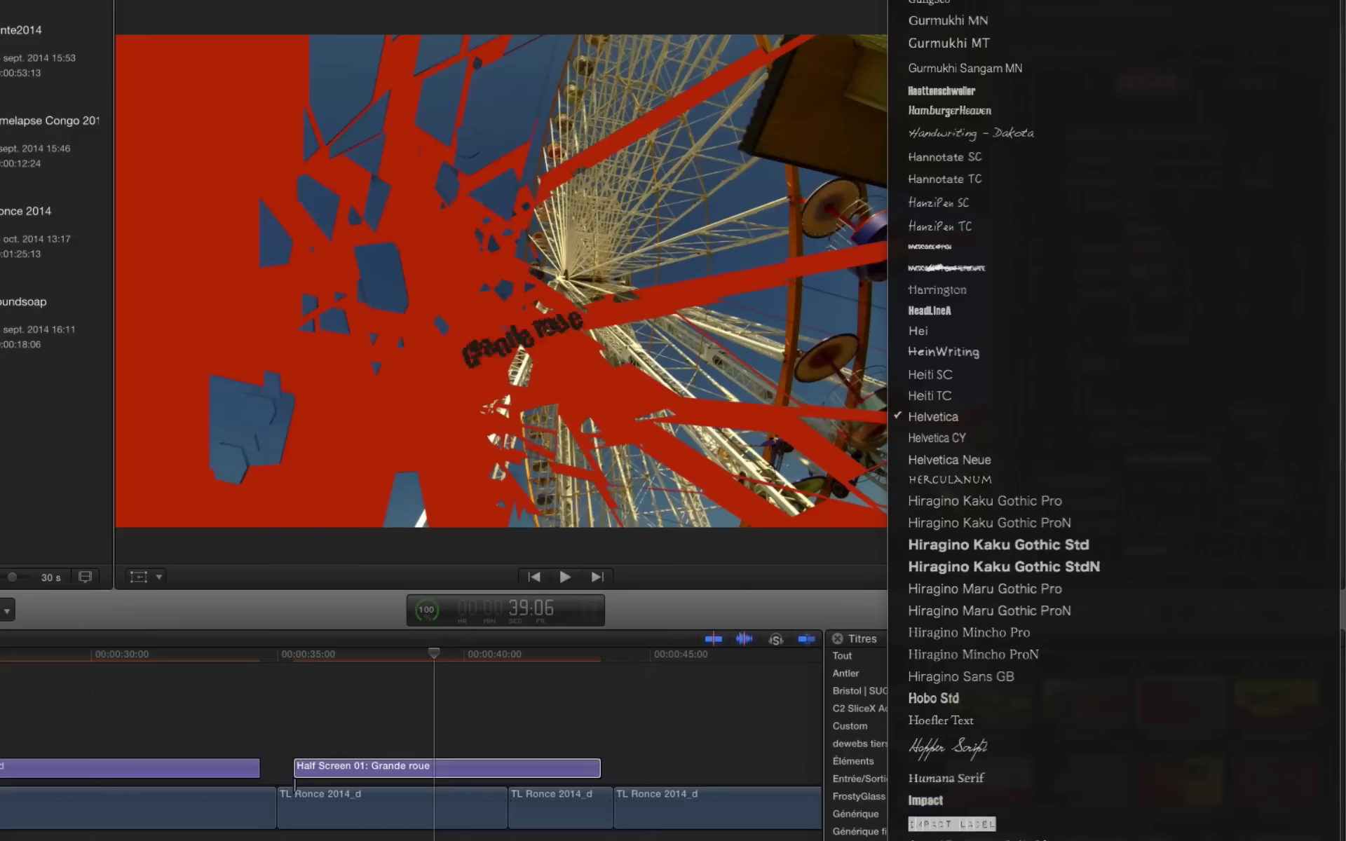
click(945, 798)
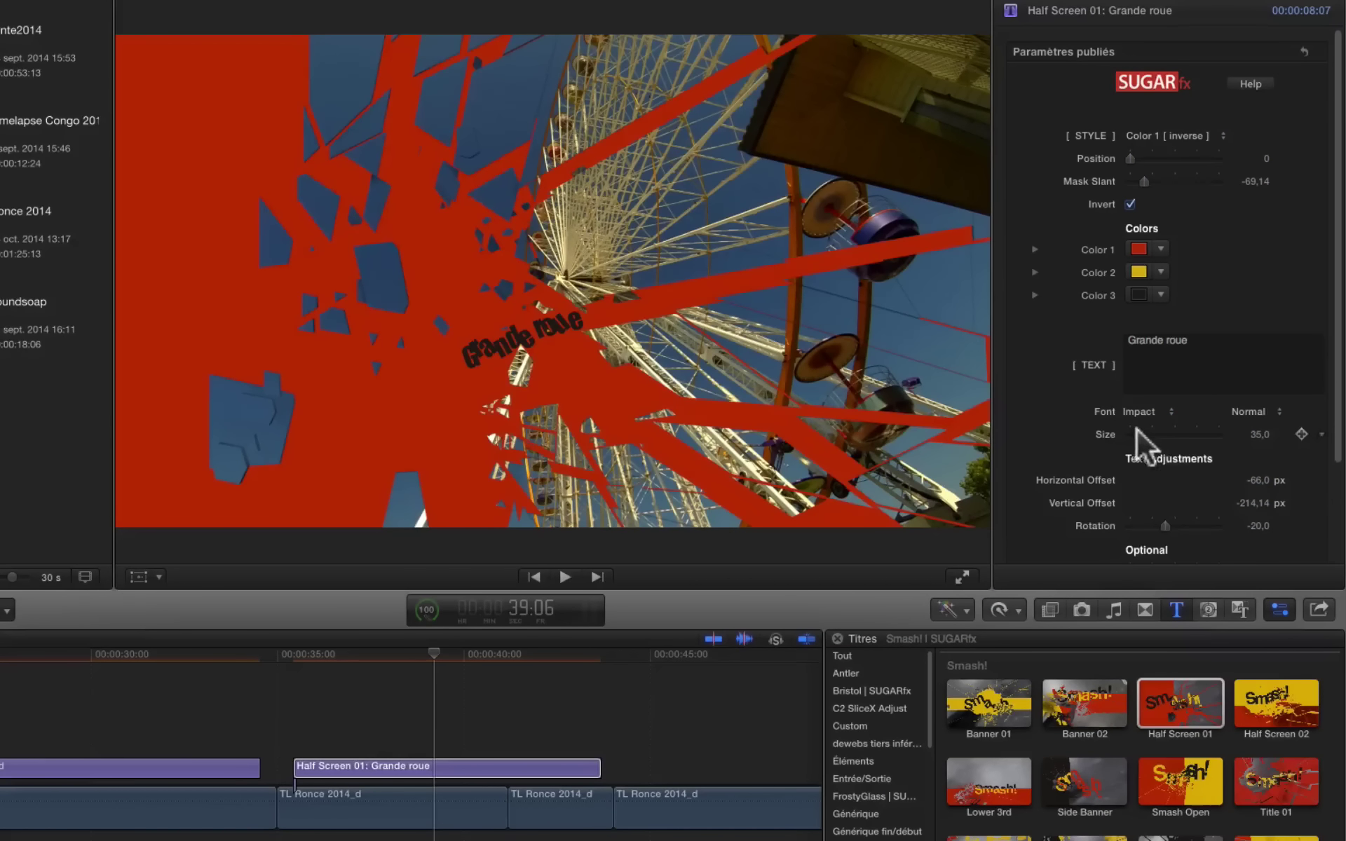
click(551, 663)
click(551, 663)
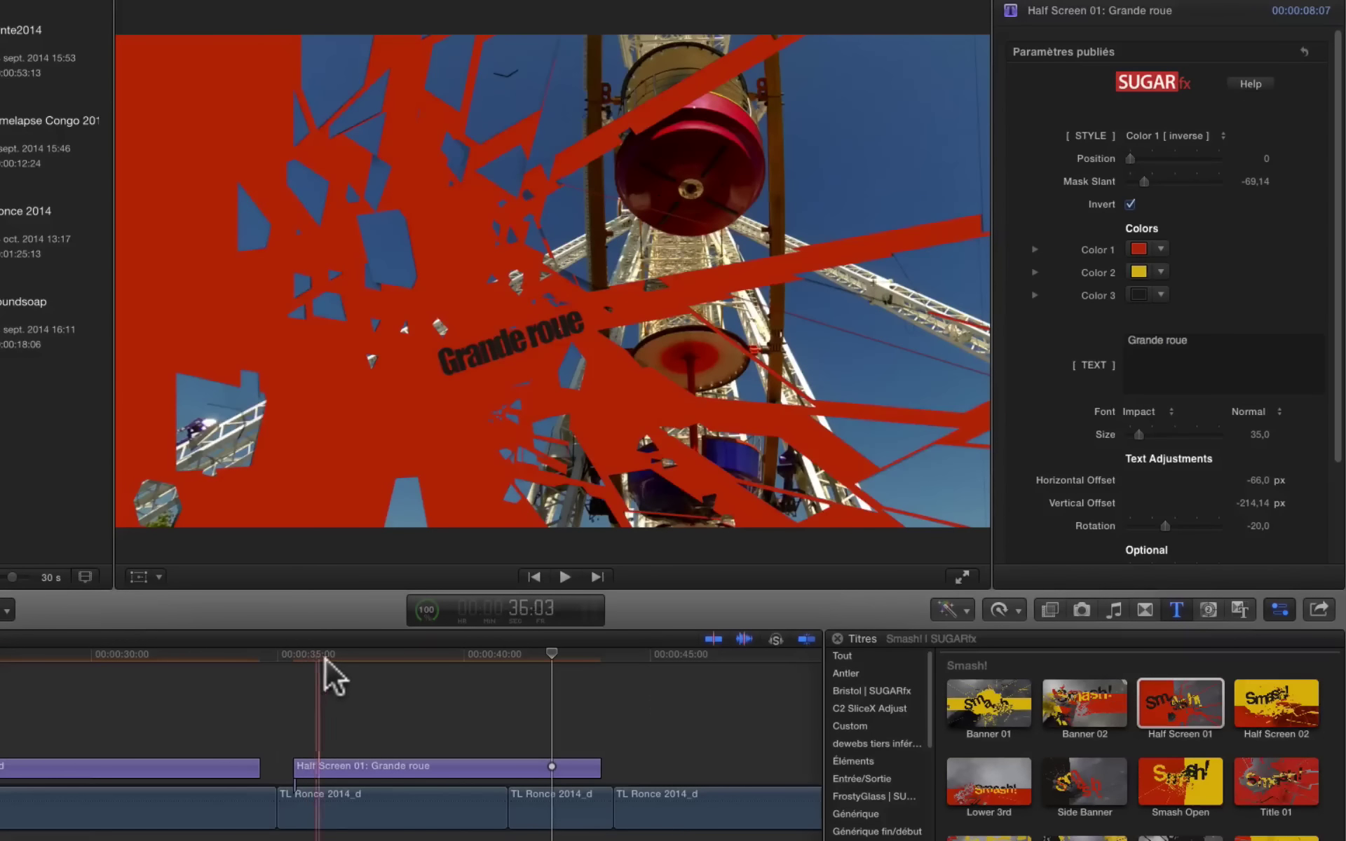
click(553, 665)
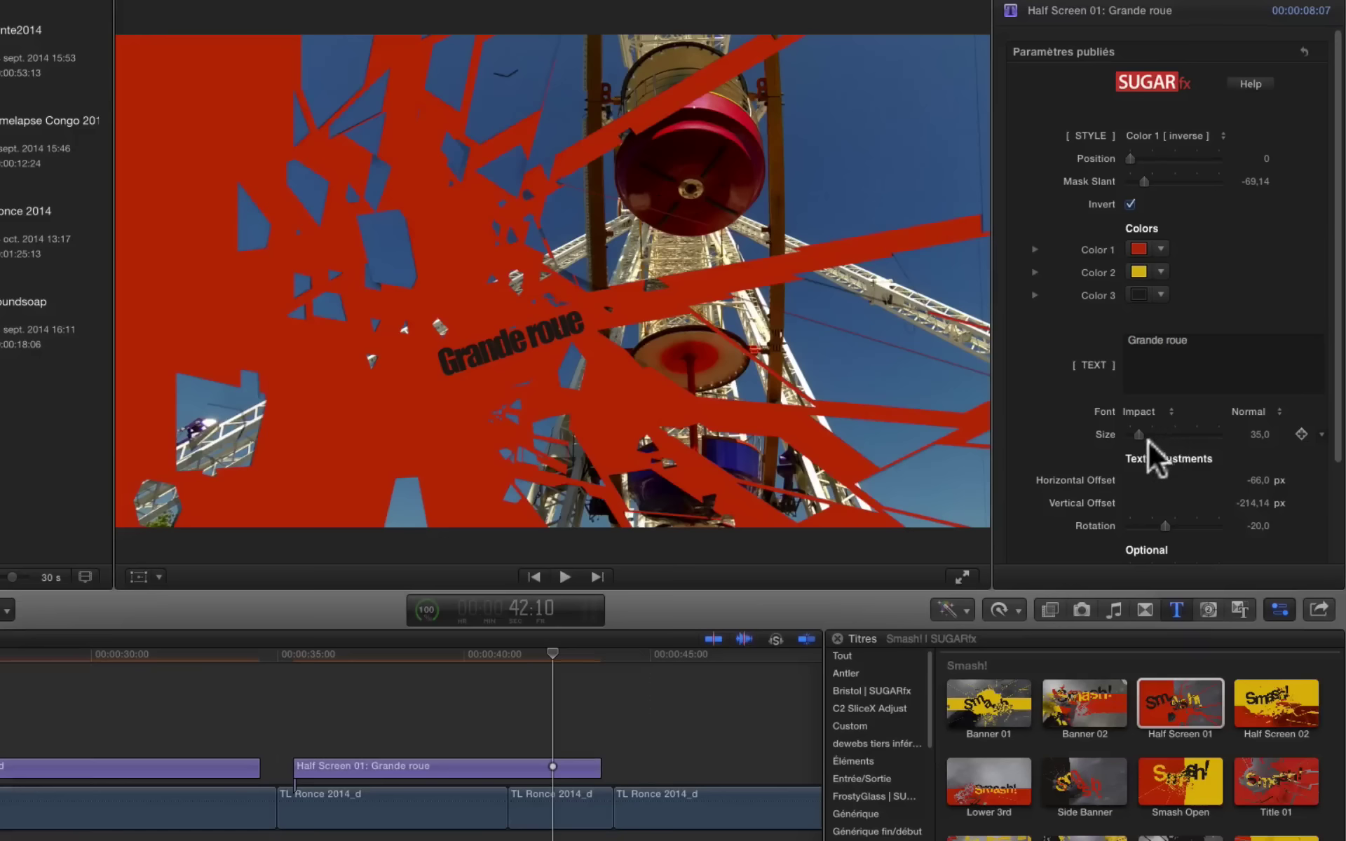
Step: Enlarge the Grande roue text to size 66 and set tracking to -1,23 %
drag(1151, 432, 1151, 432)
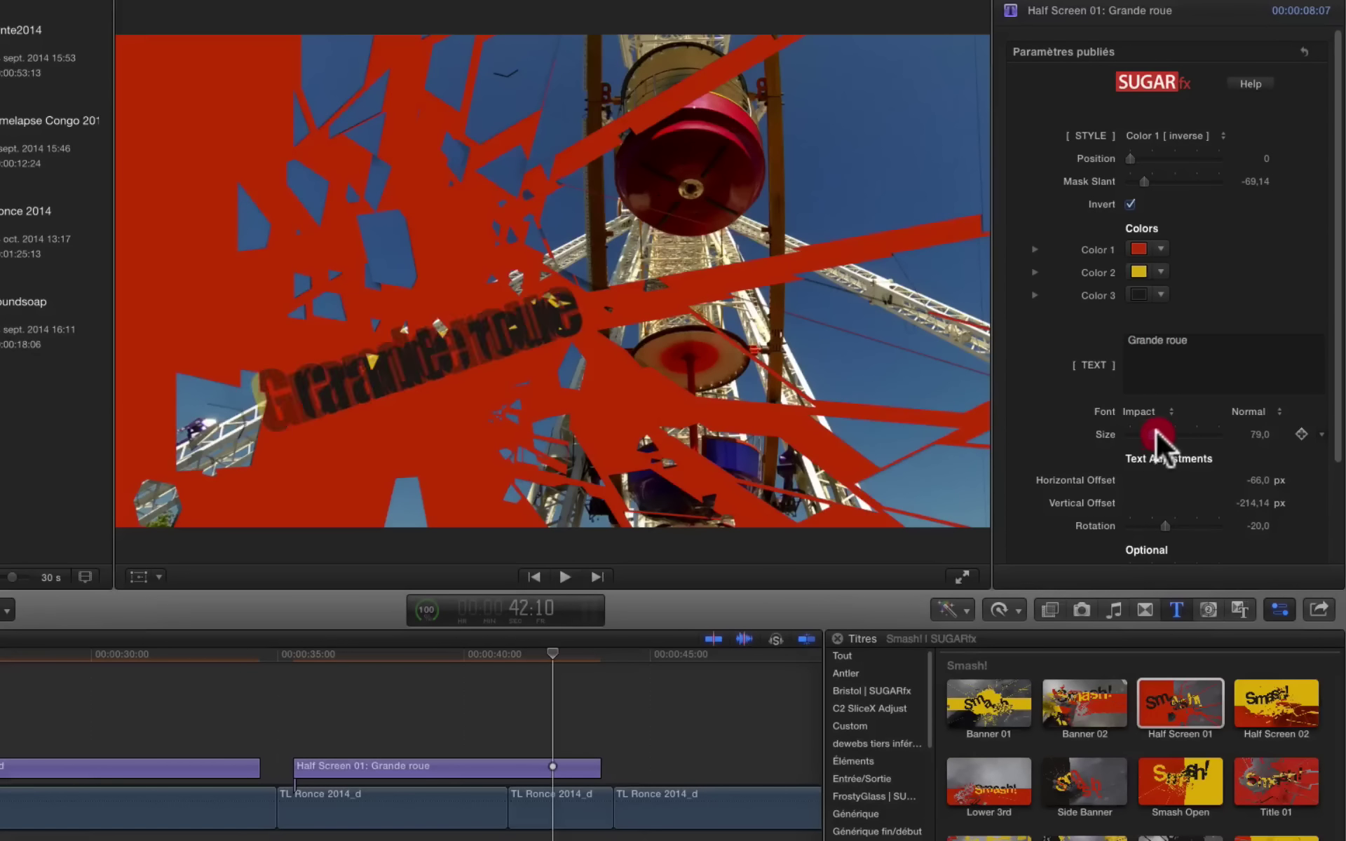
scroll(1138, 485, down, 3)
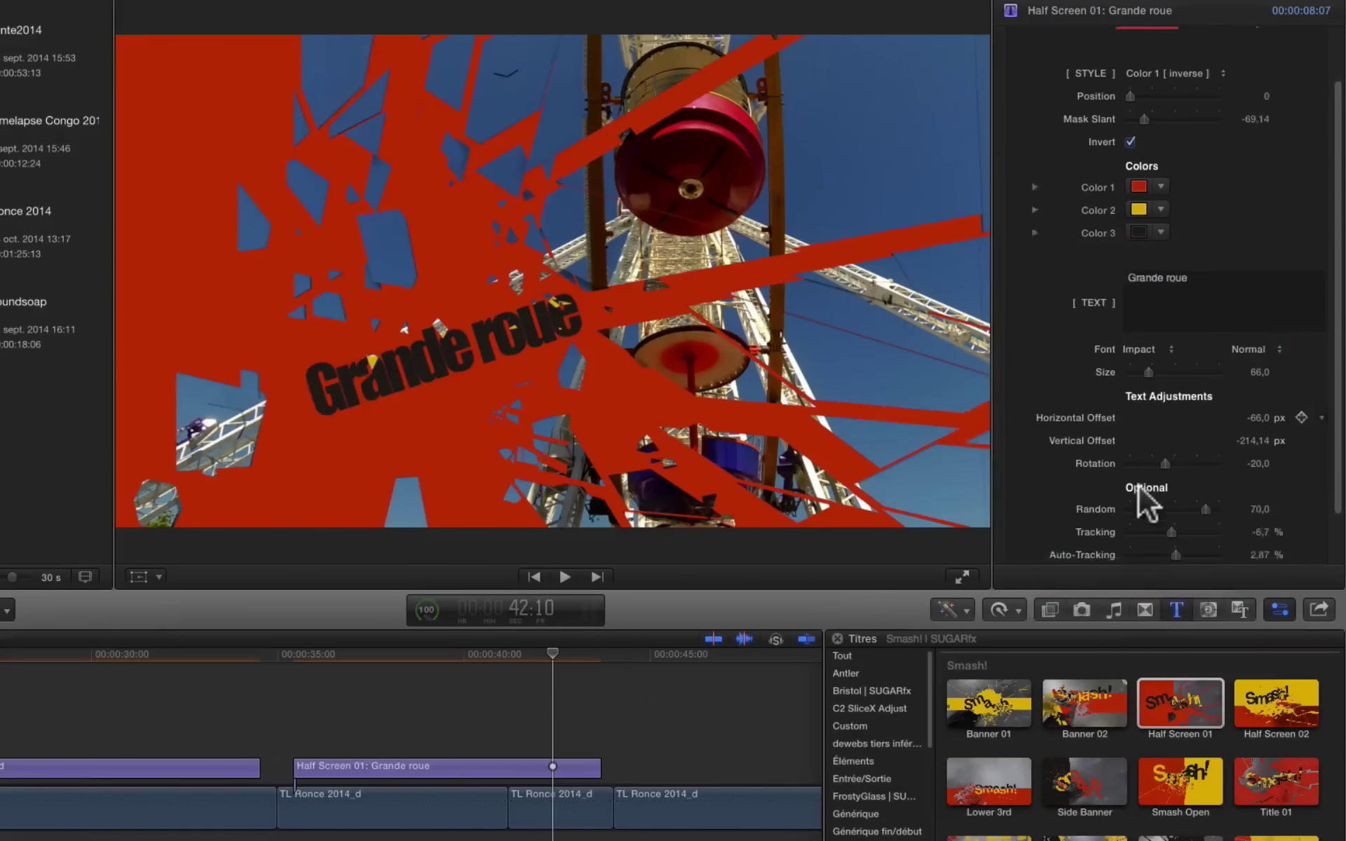
drag(1165, 510, 1183, 508)
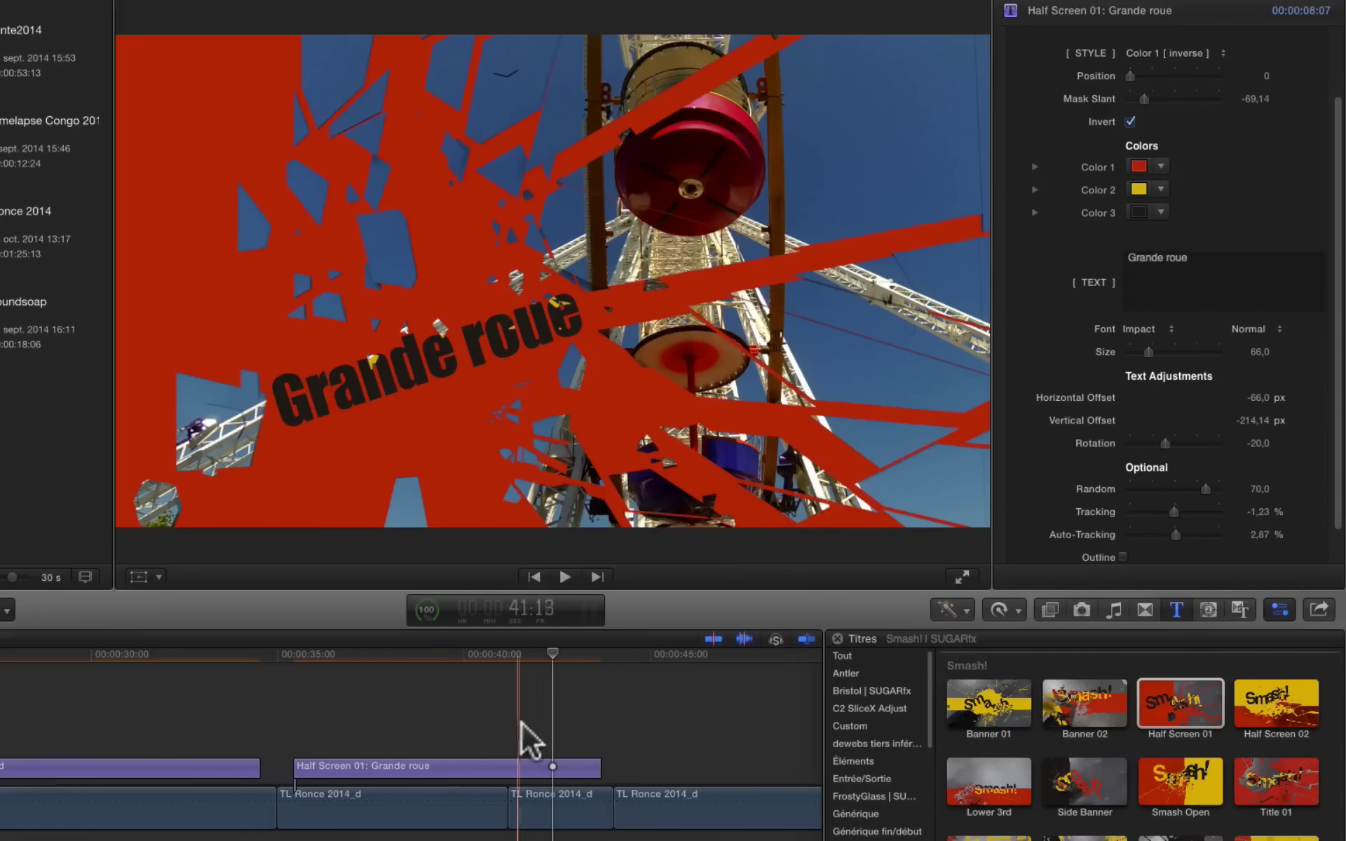
scroll(540, 729, right, 10)
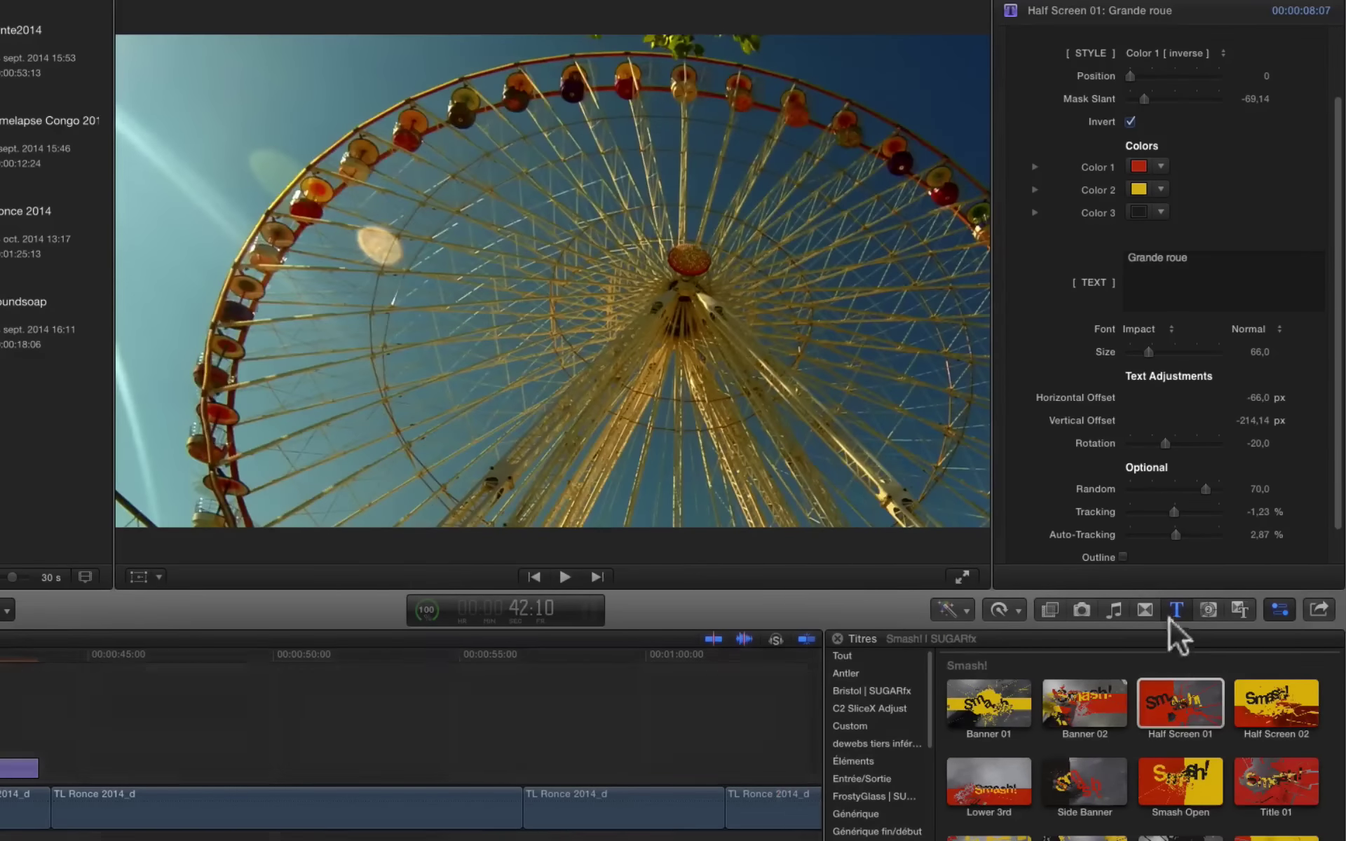
Step: Add Smash Transition 1 and Transition 2 at two clip cuts, allowing overlapped media
click(1145, 610)
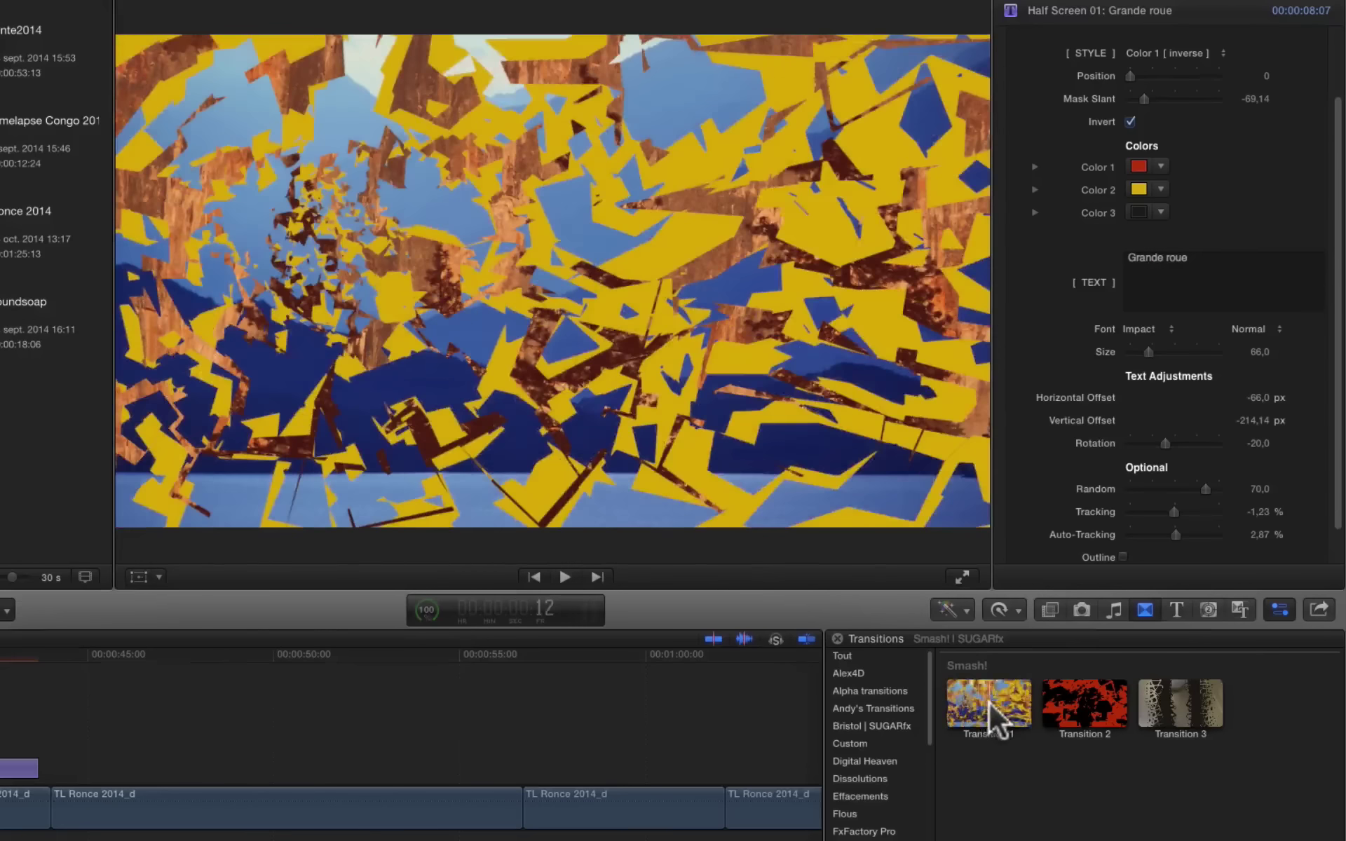
drag(990, 702, 530, 807)
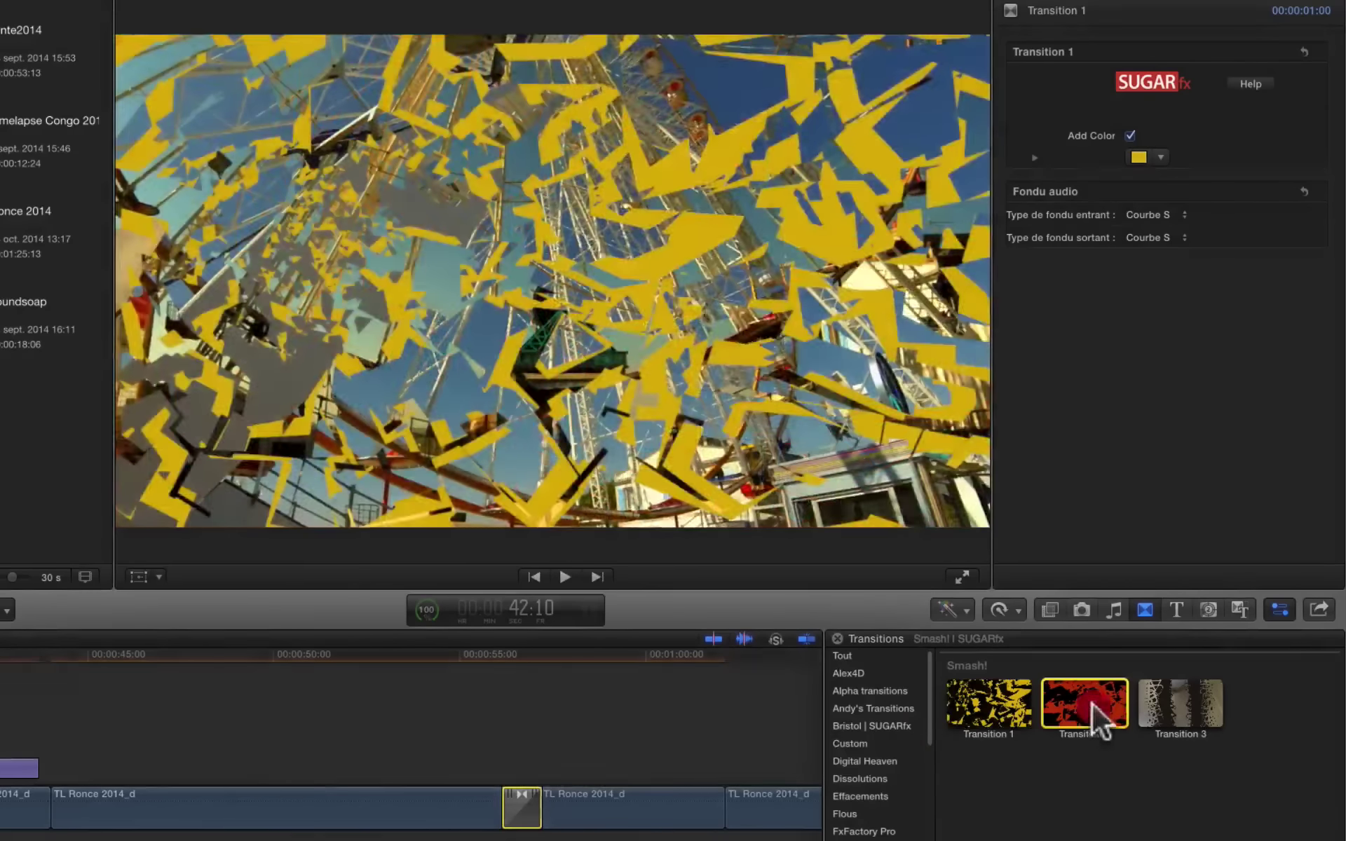
drag(1094, 705, 133, 791)
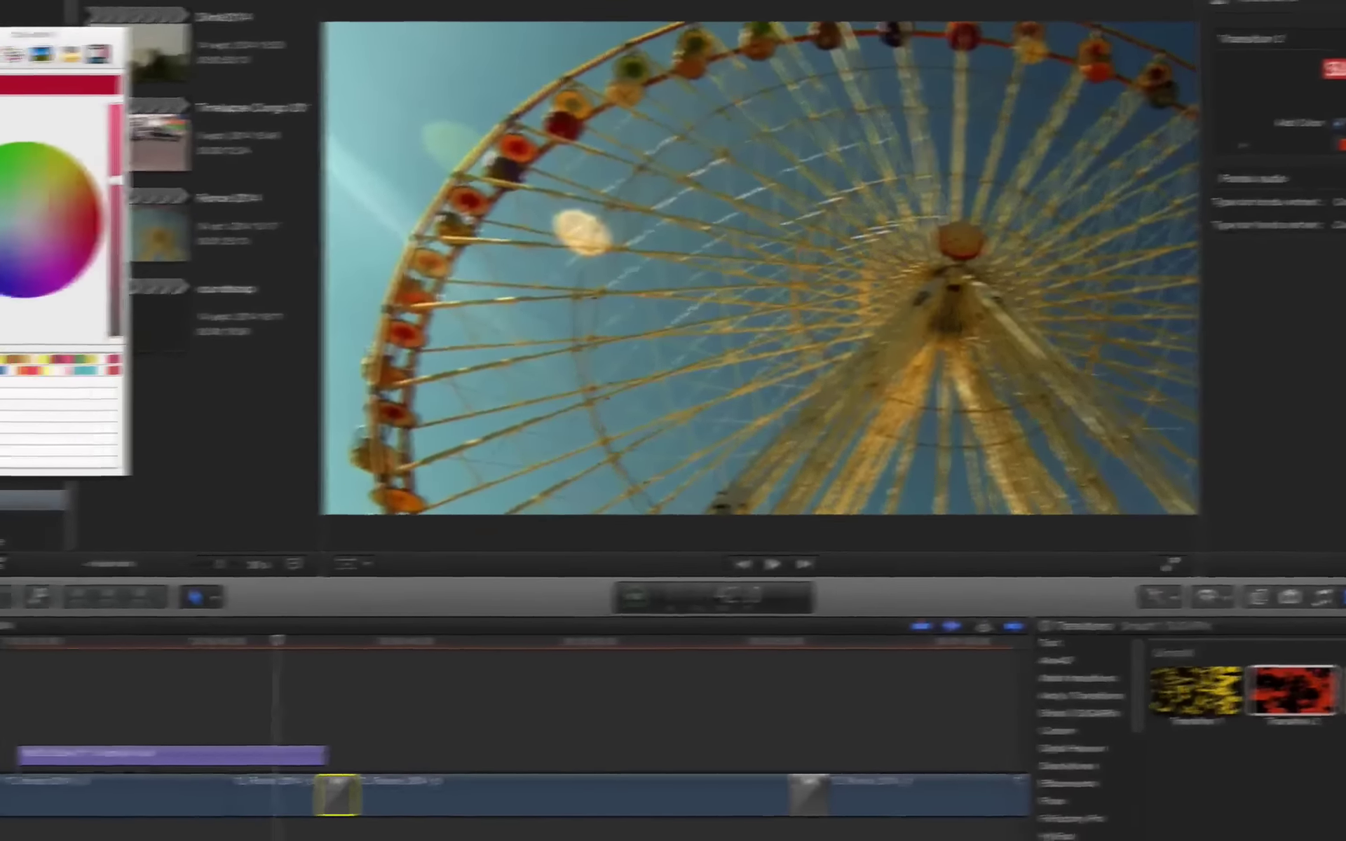
drag(1293, 691, 104, 779)
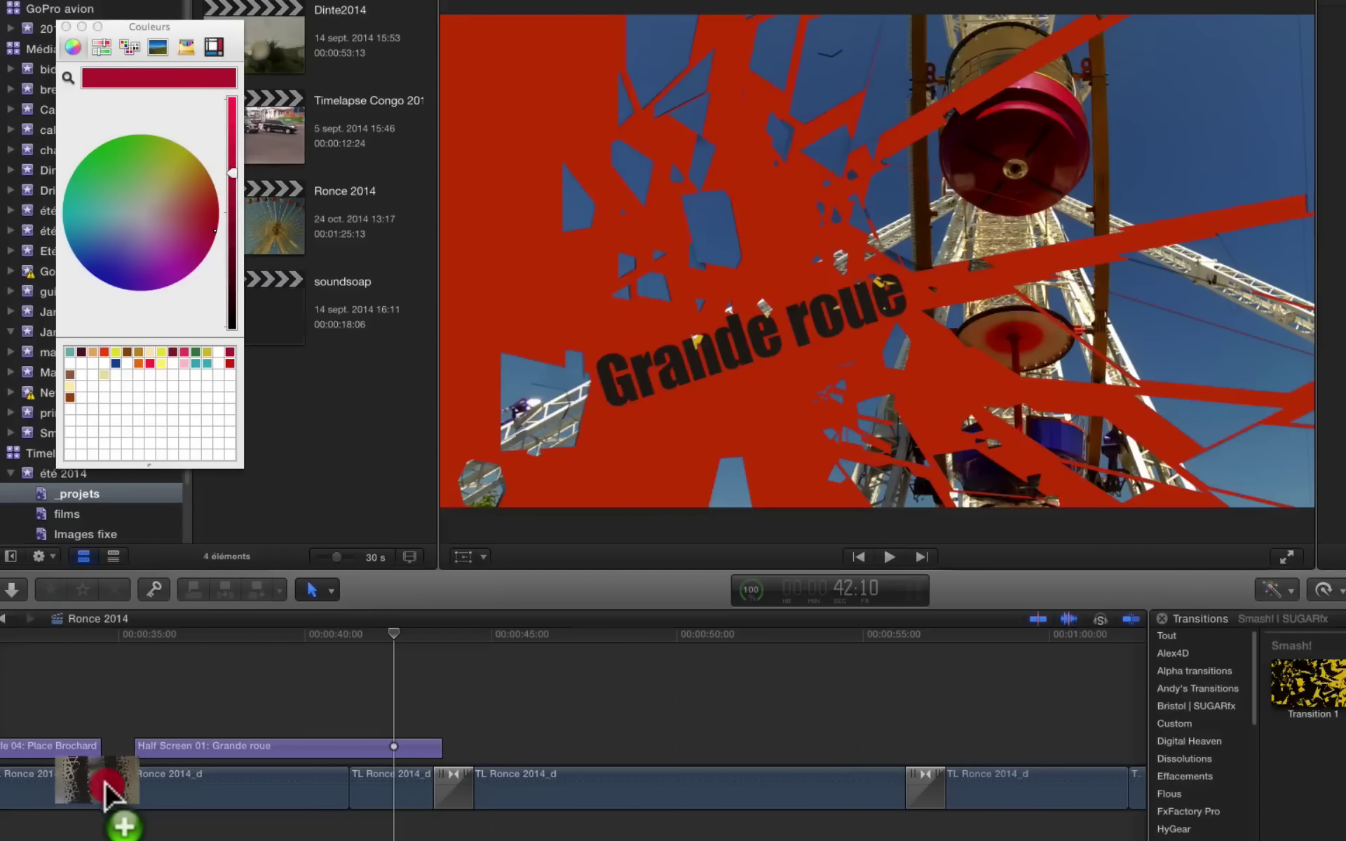
drag(104, 780, 112, 783)
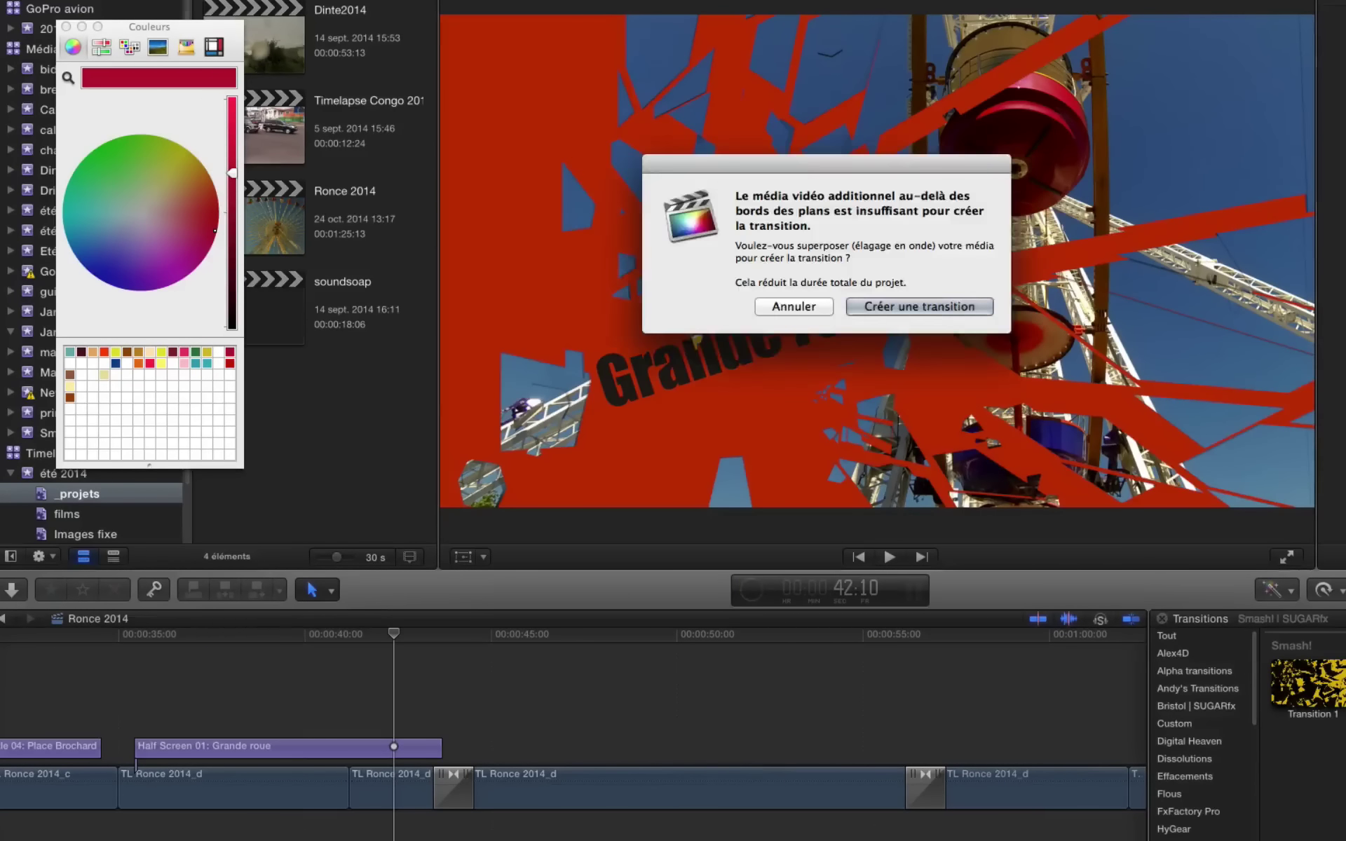
click(919, 307)
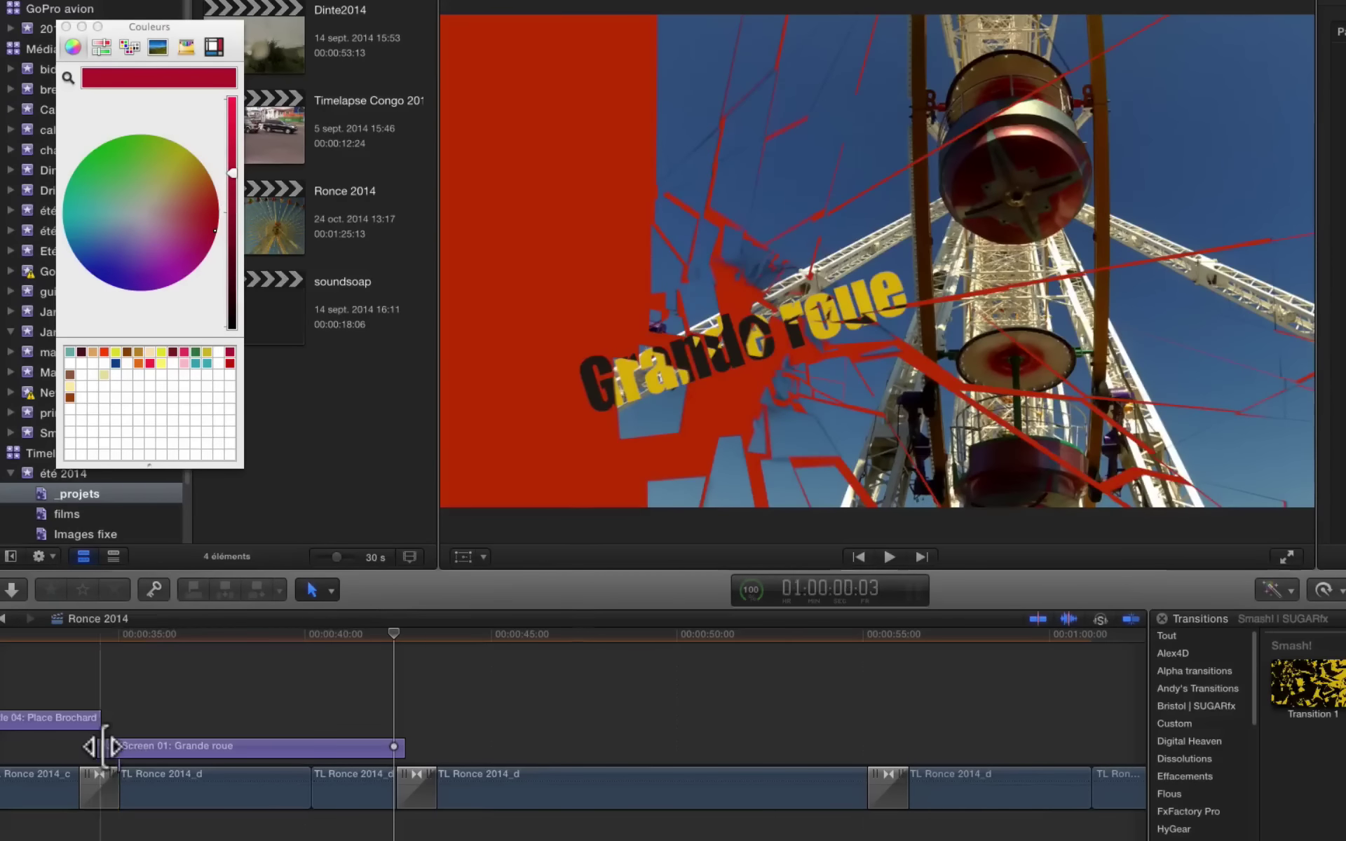
Step: Trim the Grande roue title's start and end, and shorten the Place Brochard title's end
drag(99, 746, 120, 747)
drag(405, 748, 393, 747)
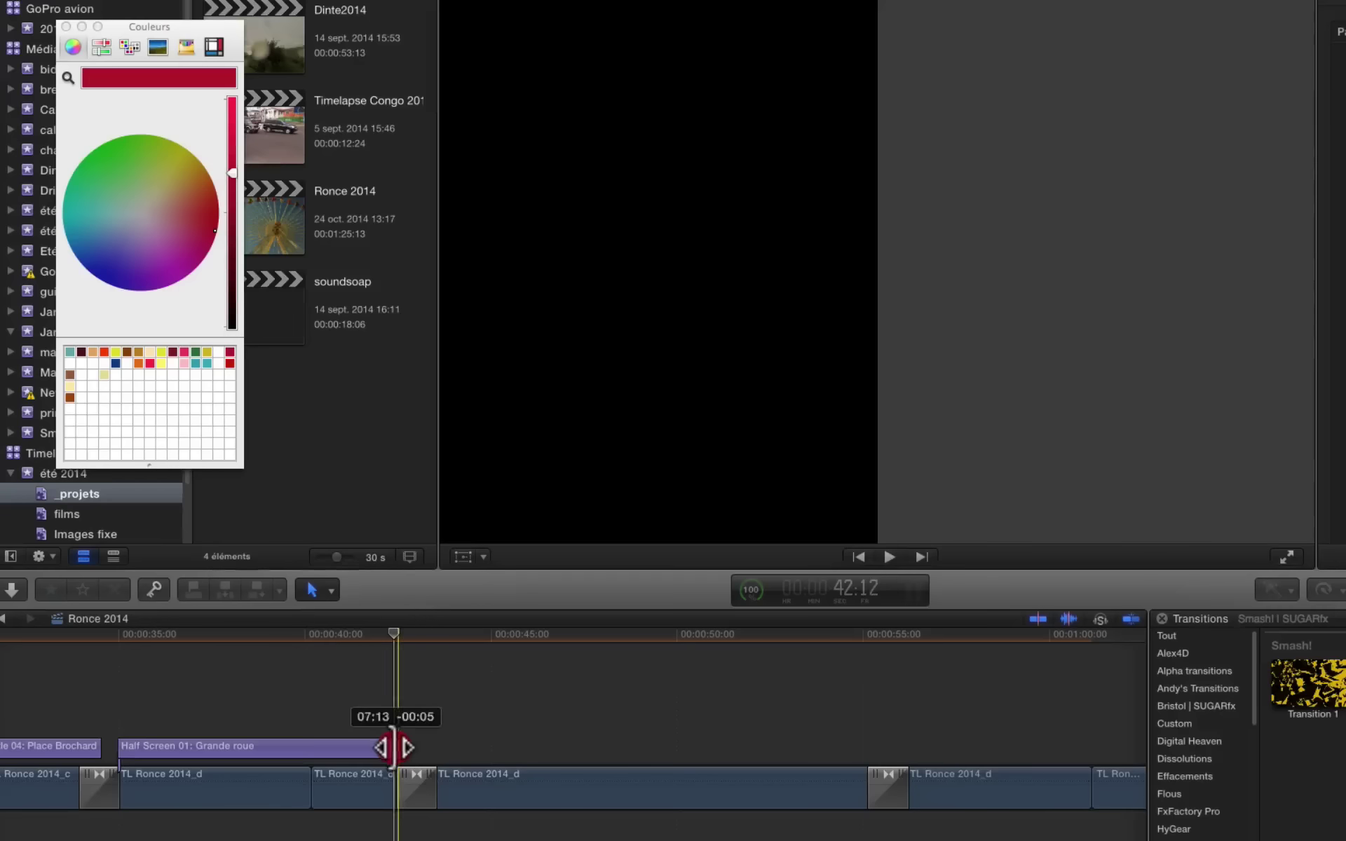
scroll(315, 704, left, 10)
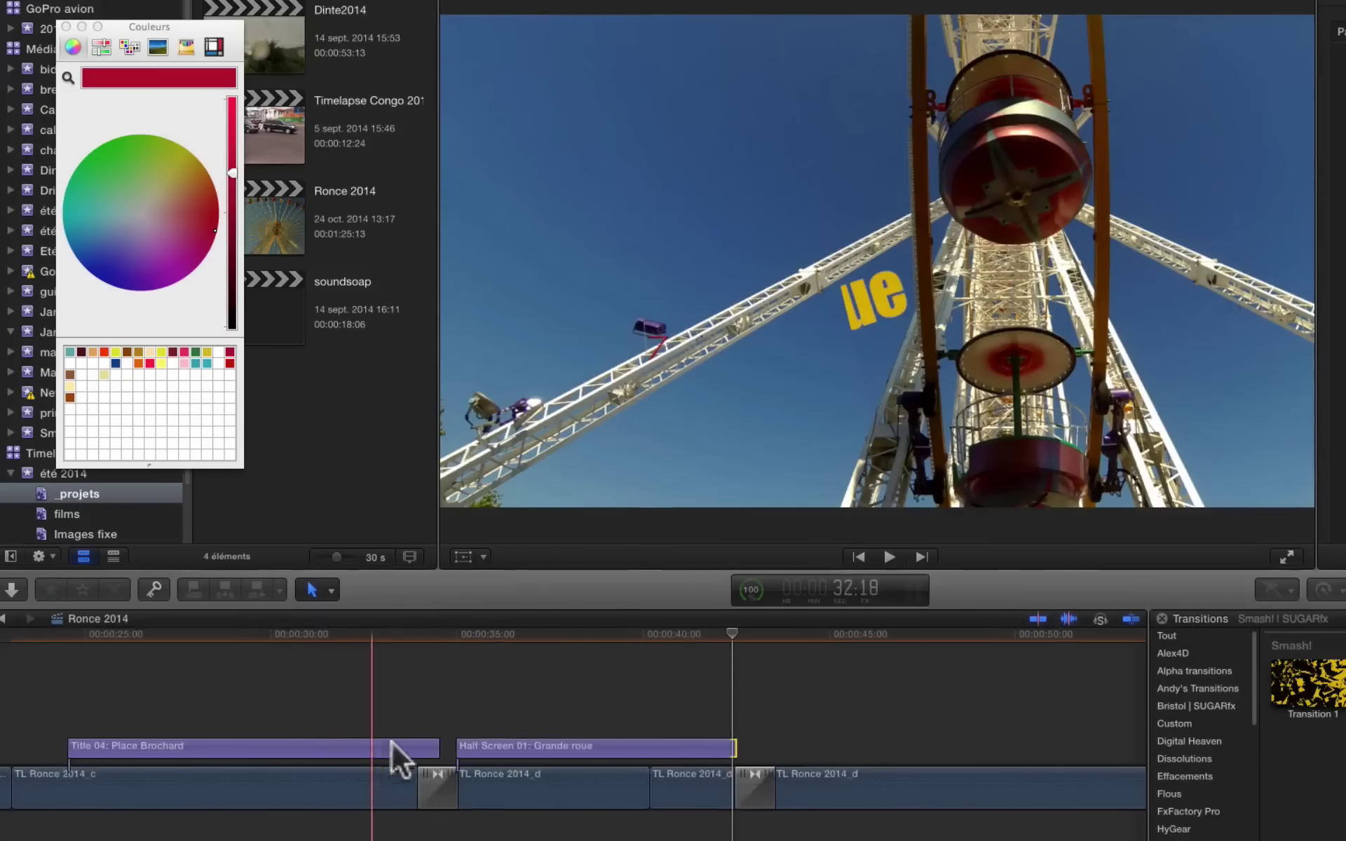
drag(438, 746, 418, 746)
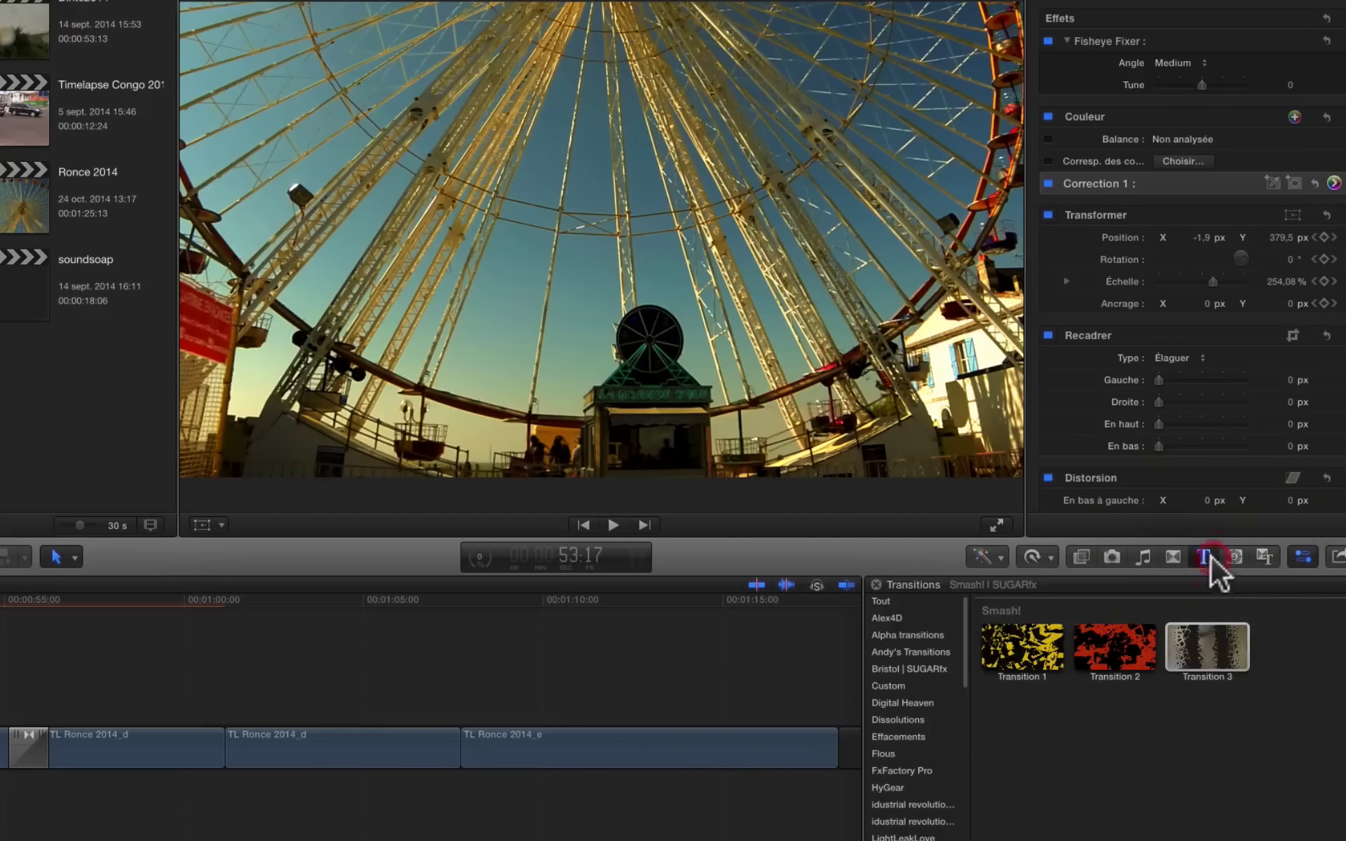
Step: Place the Smash Upper 3rd title above TL Ronce 2014_e and highlight its placeholder text
click(1205, 557)
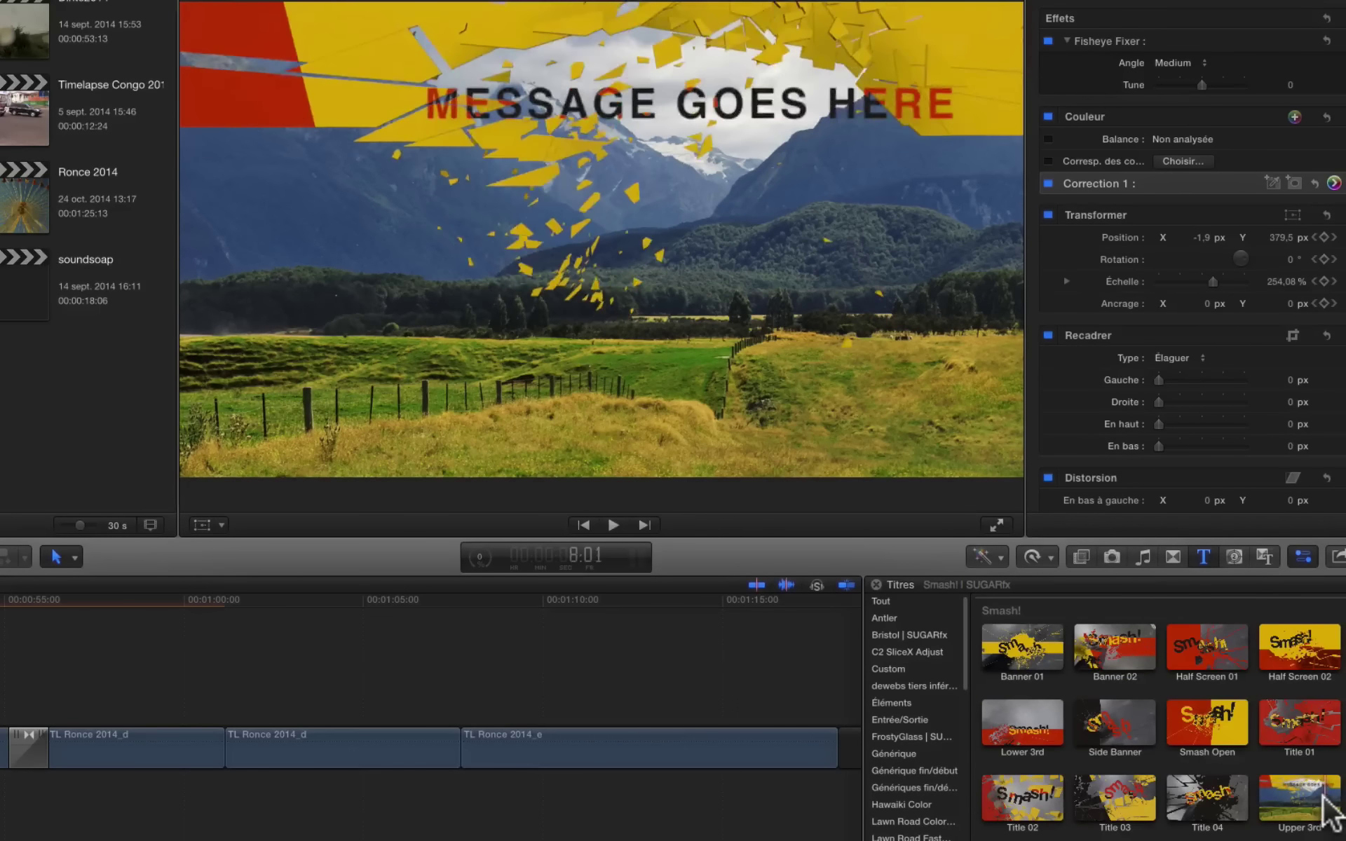
drag(1327, 807, 478, 671)
click(641, 598)
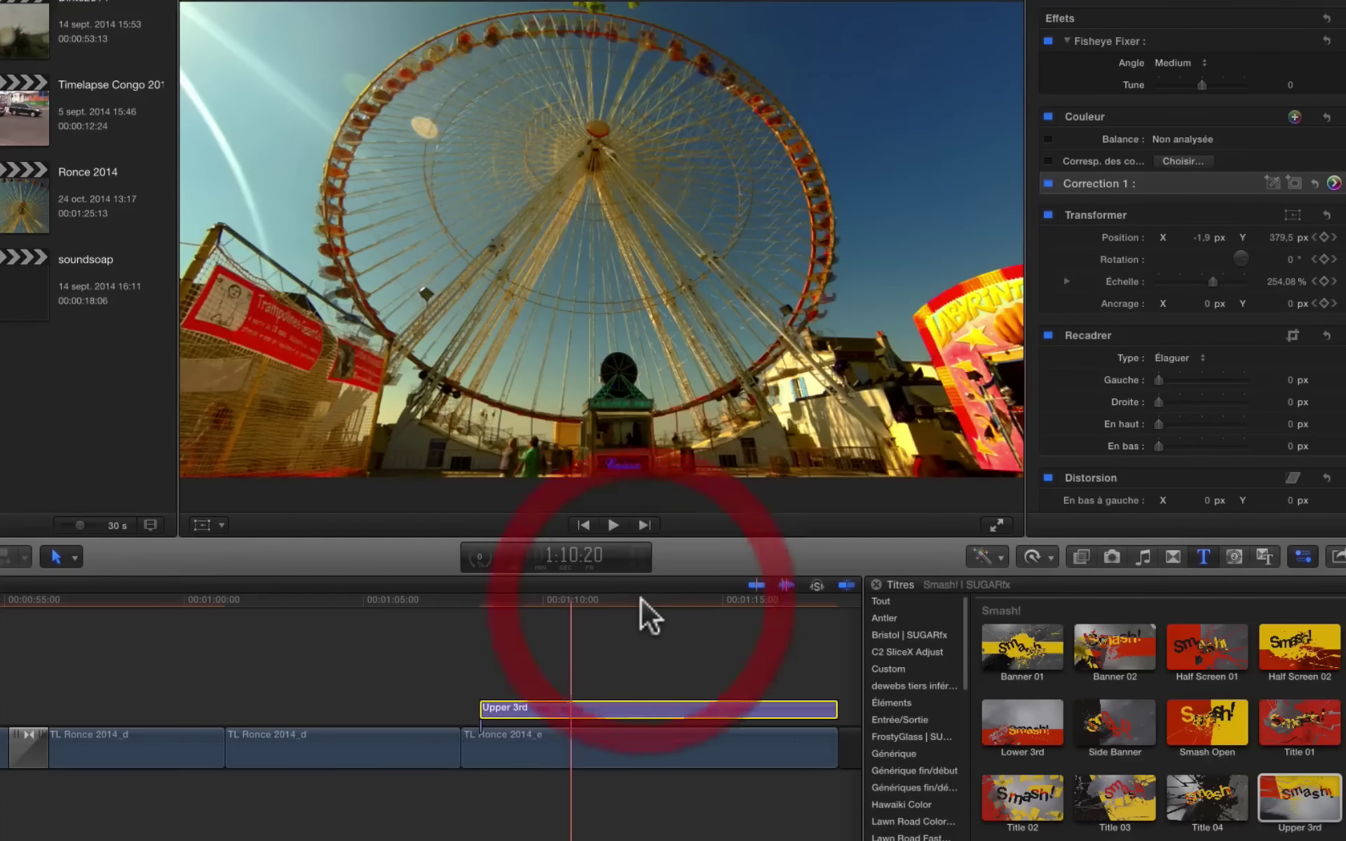
click(651, 707)
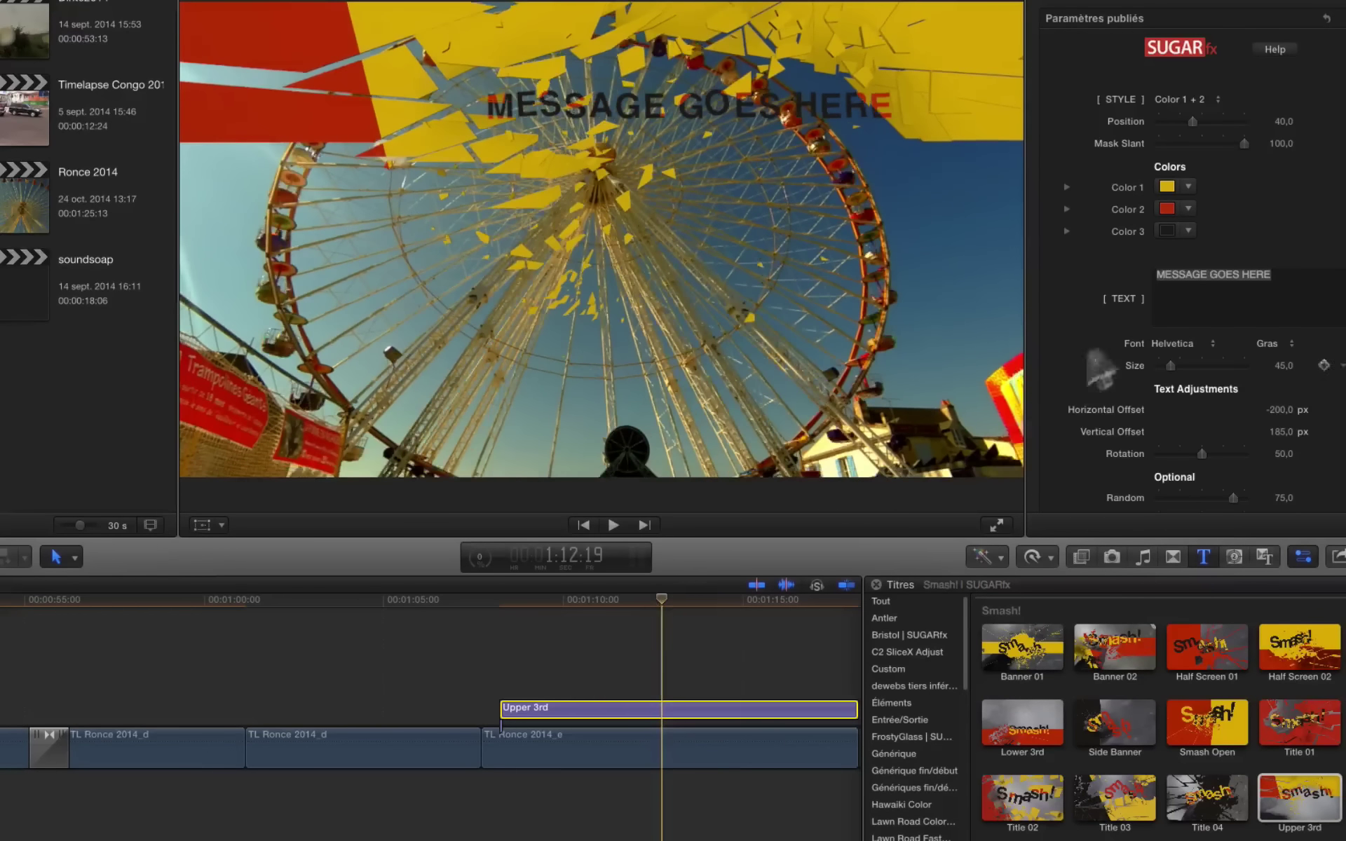
drag(1288, 273, 1173, 273)
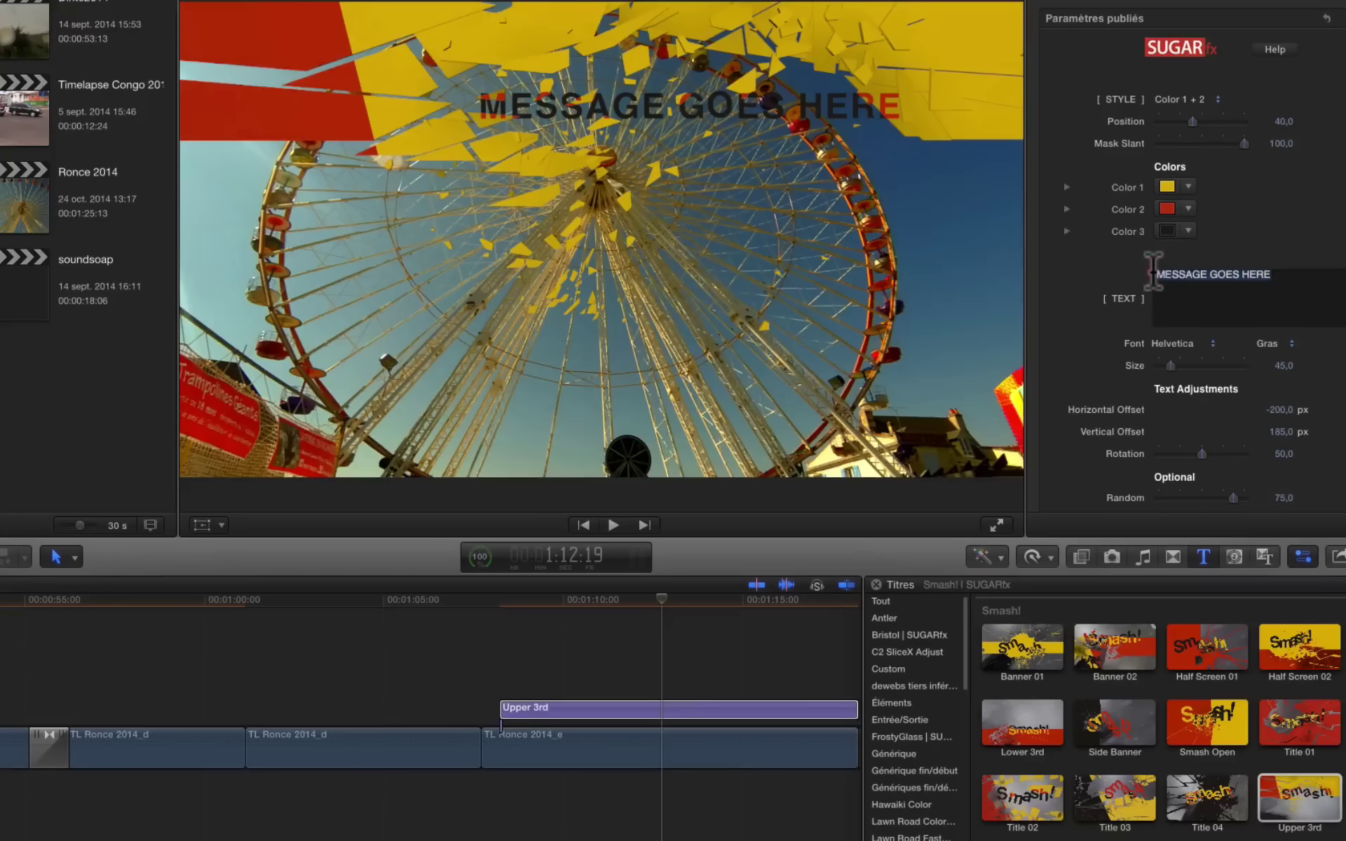
Step: Make the closing title read 'THE END' at size 100 in Impact Label
text(T)
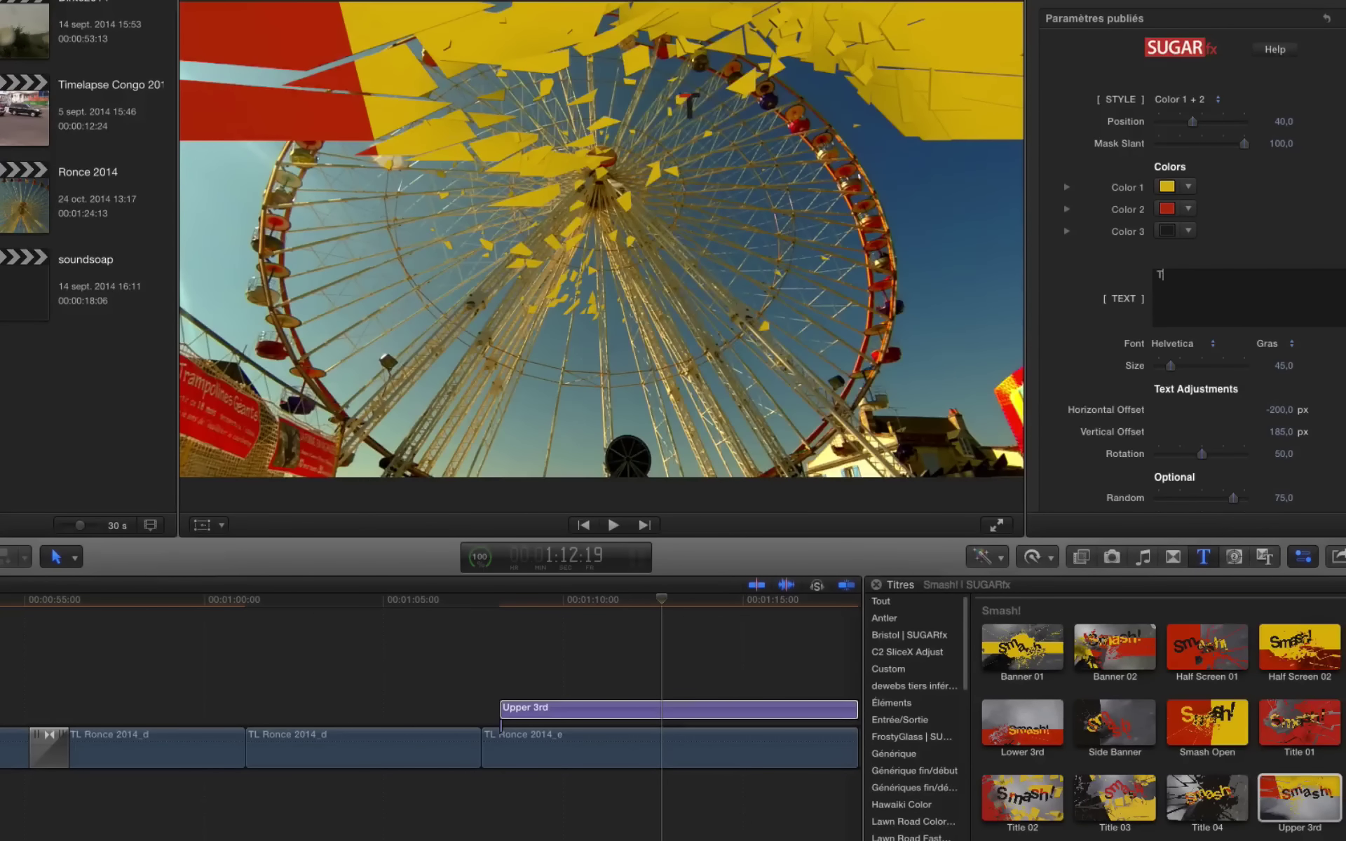
text(hEND)
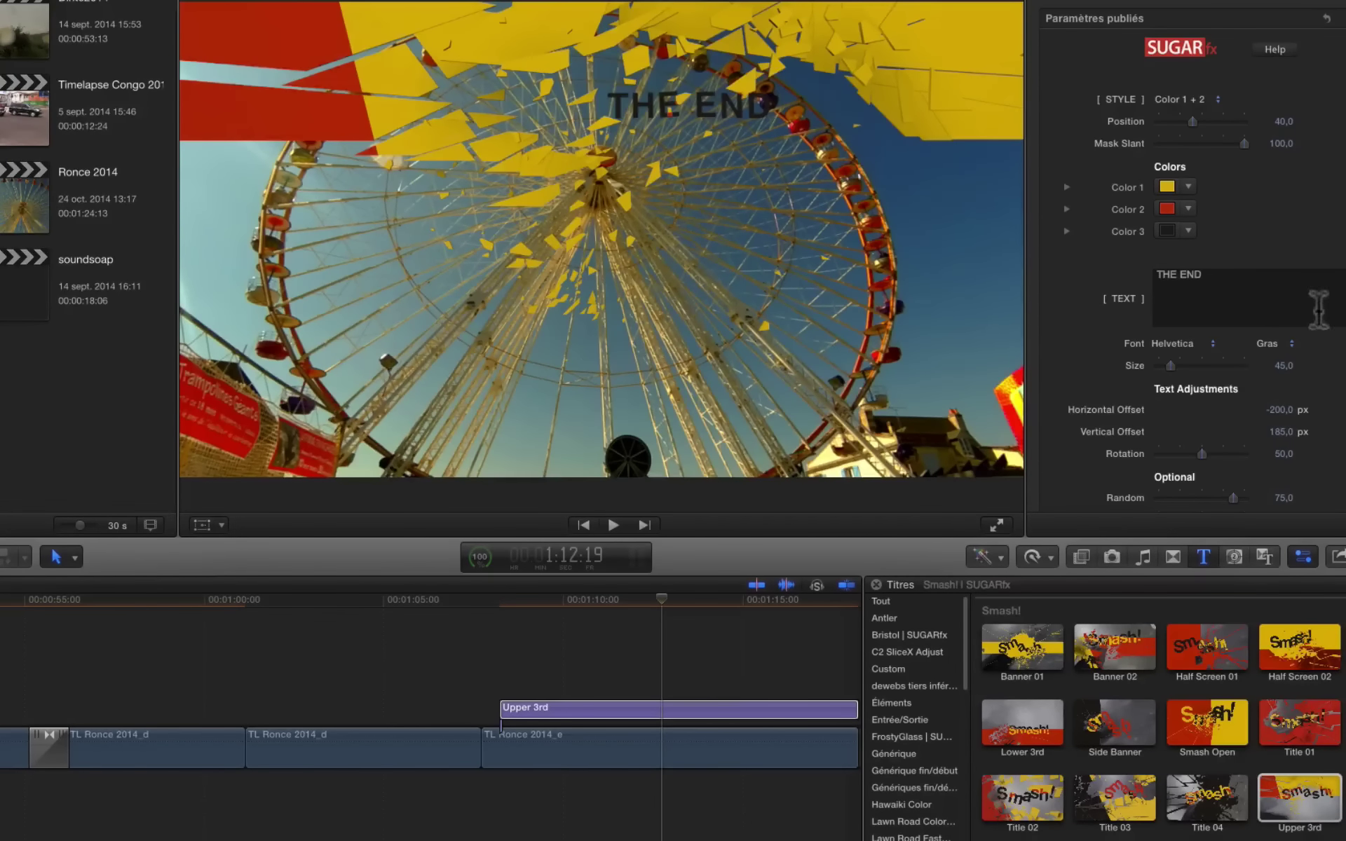
click(1185, 364)
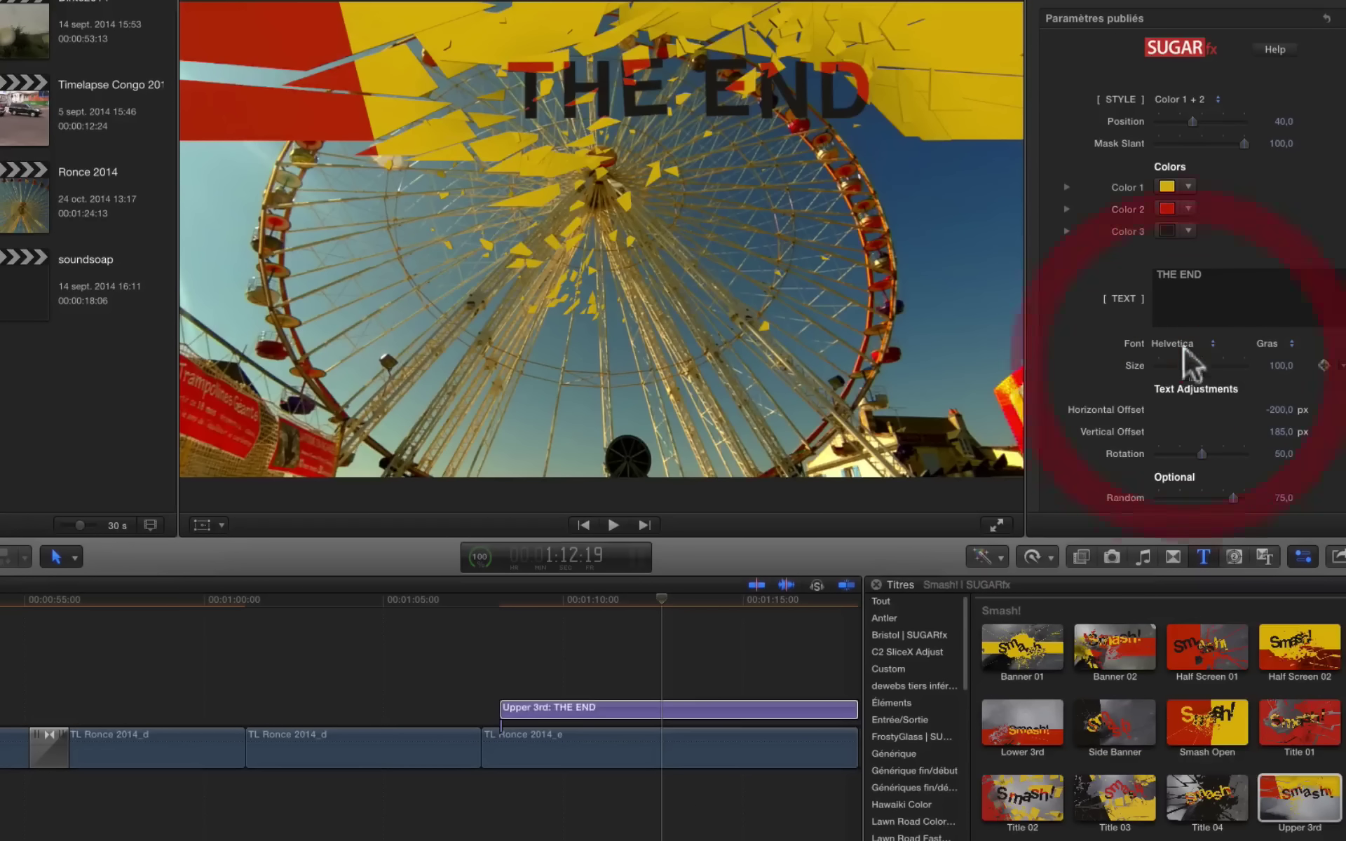
click(1210, 342)
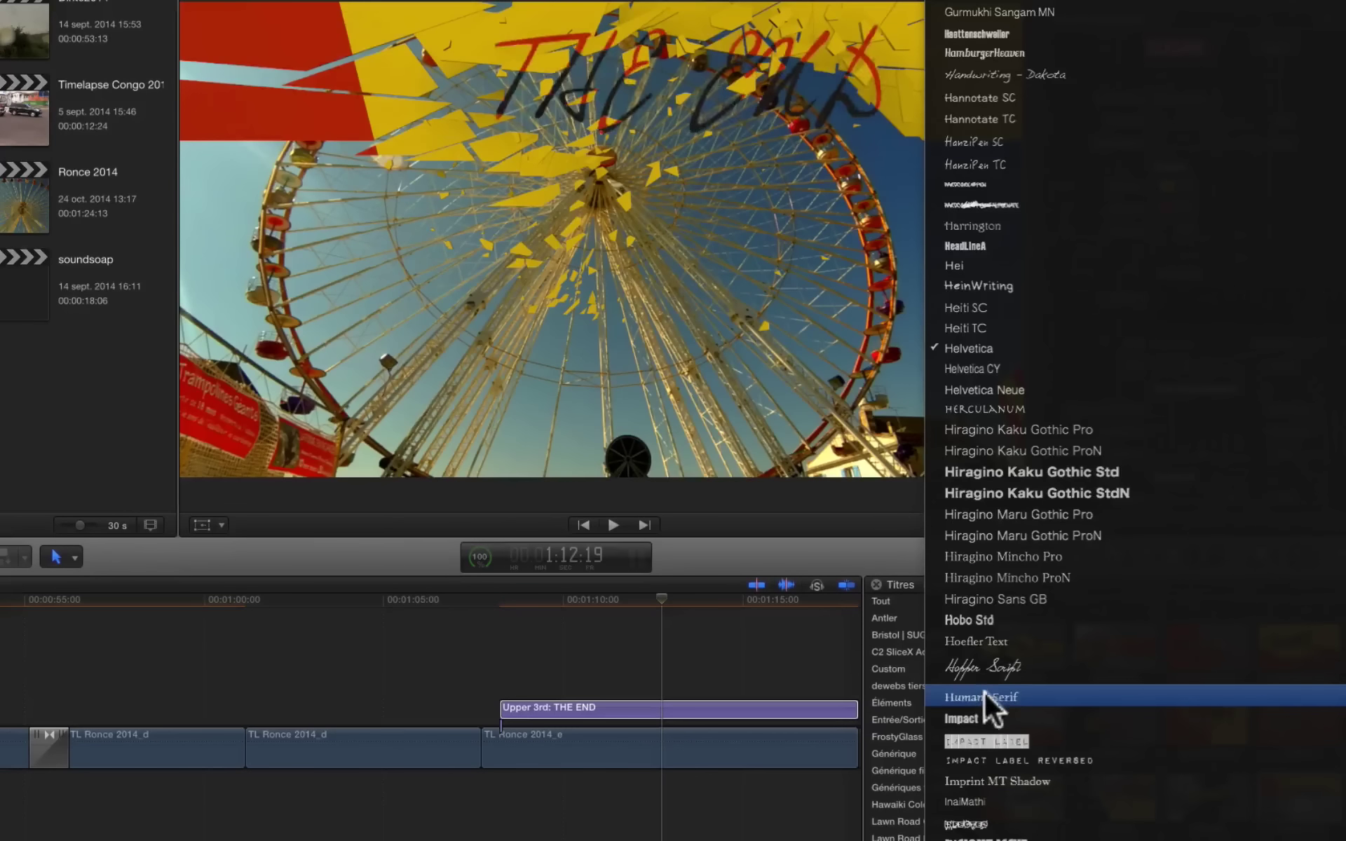
click(970, 742)
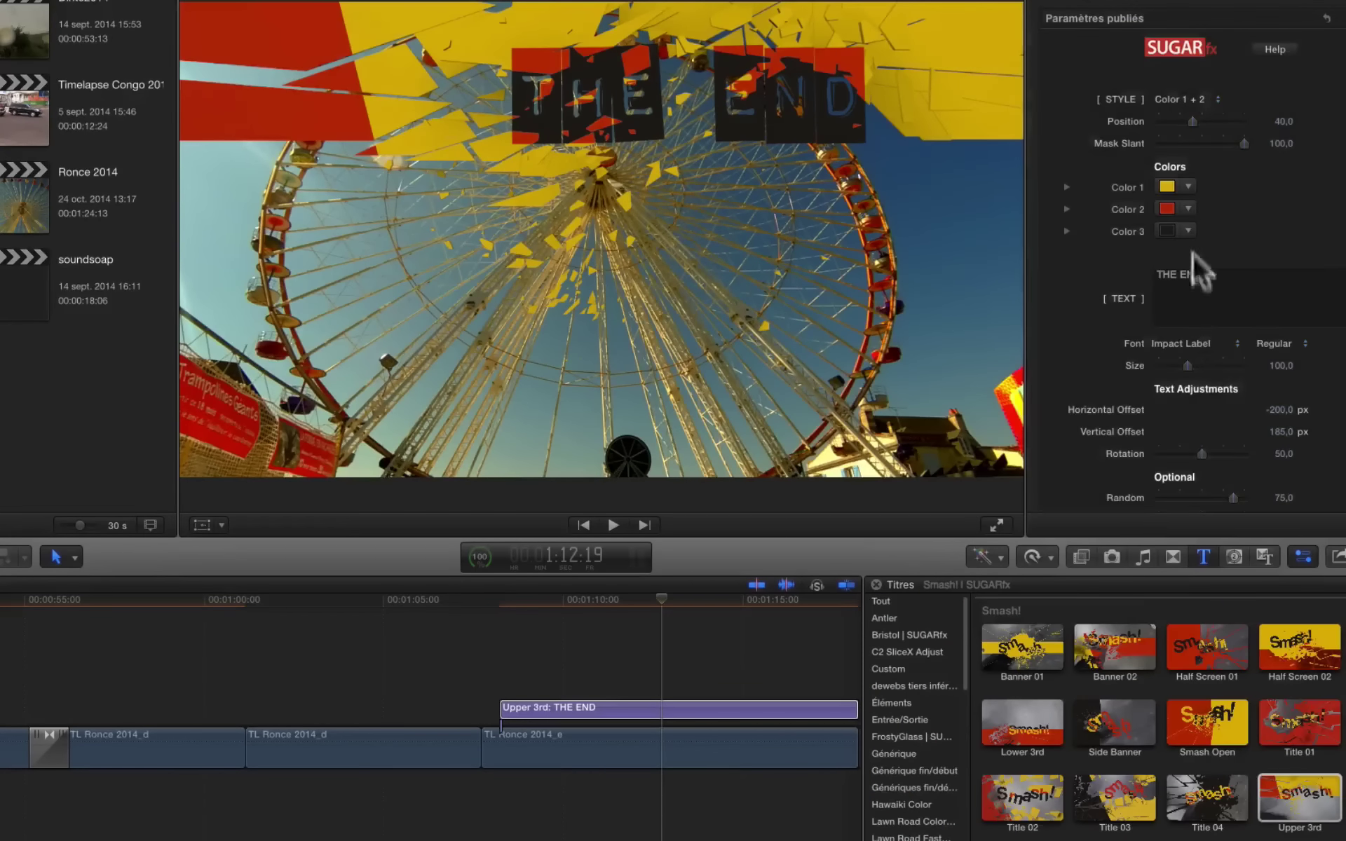
Step: Set Color 1 to green and Color 2 to magenta, then play the project from the start
click(1167, 186)
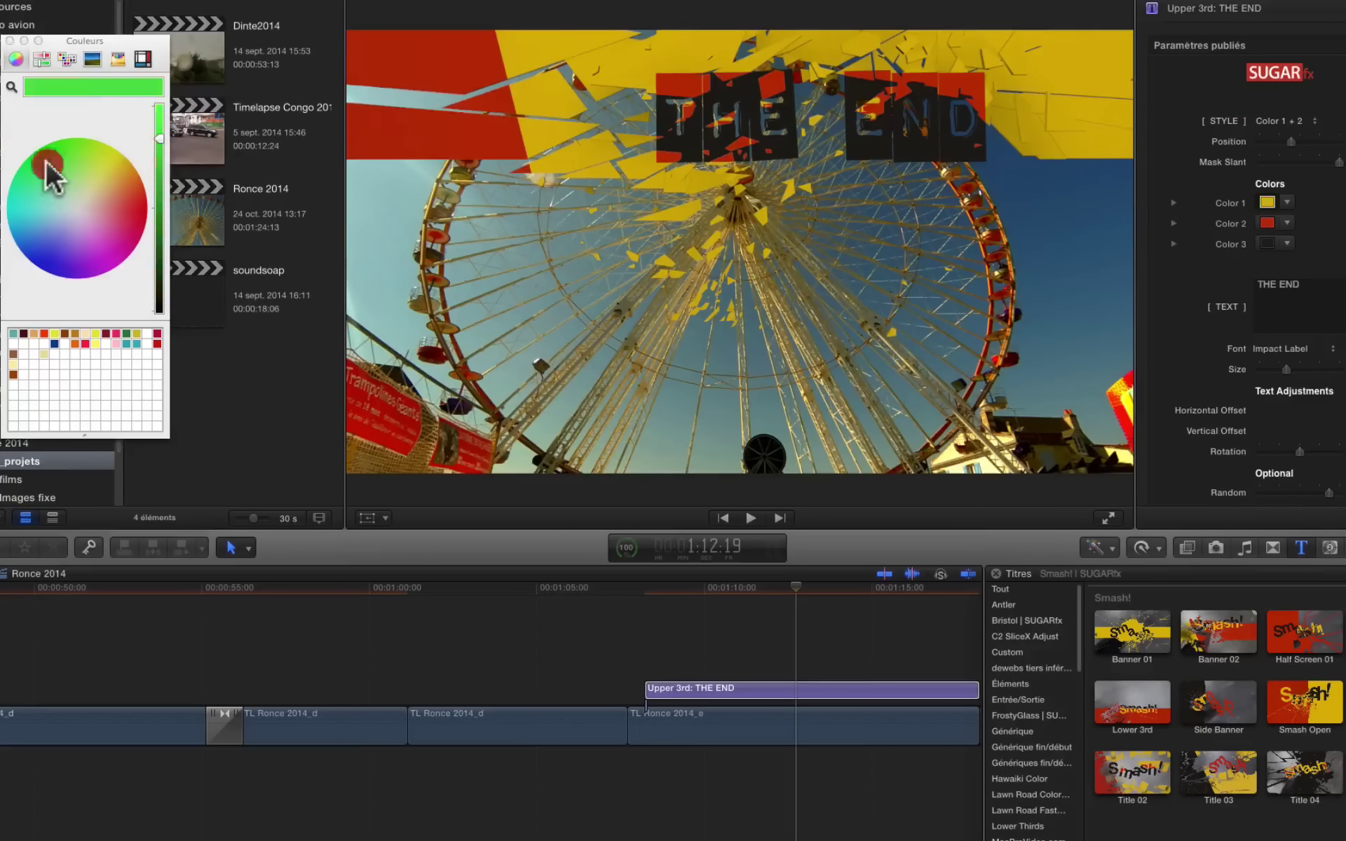
click(1267, 223)
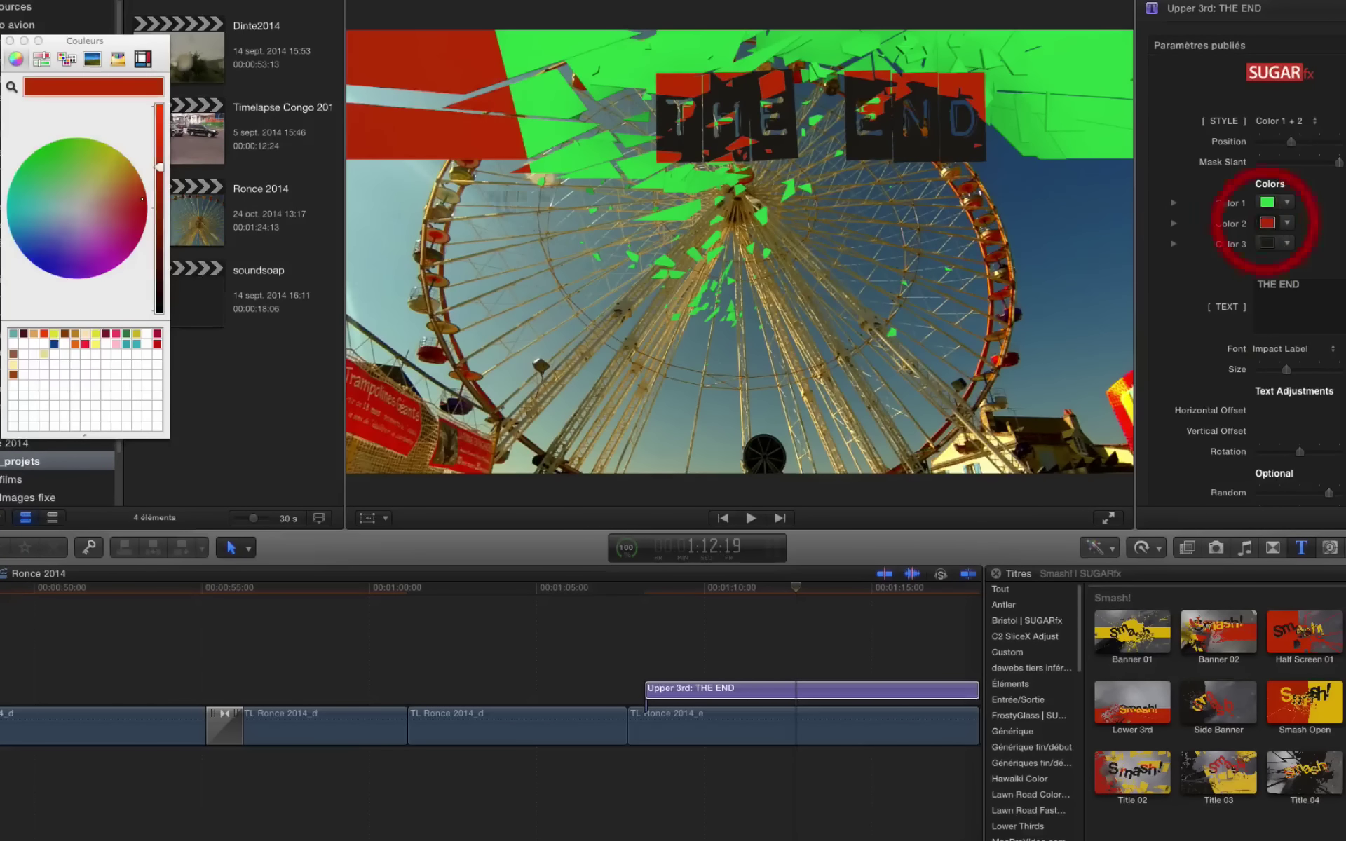
click(102, 257)
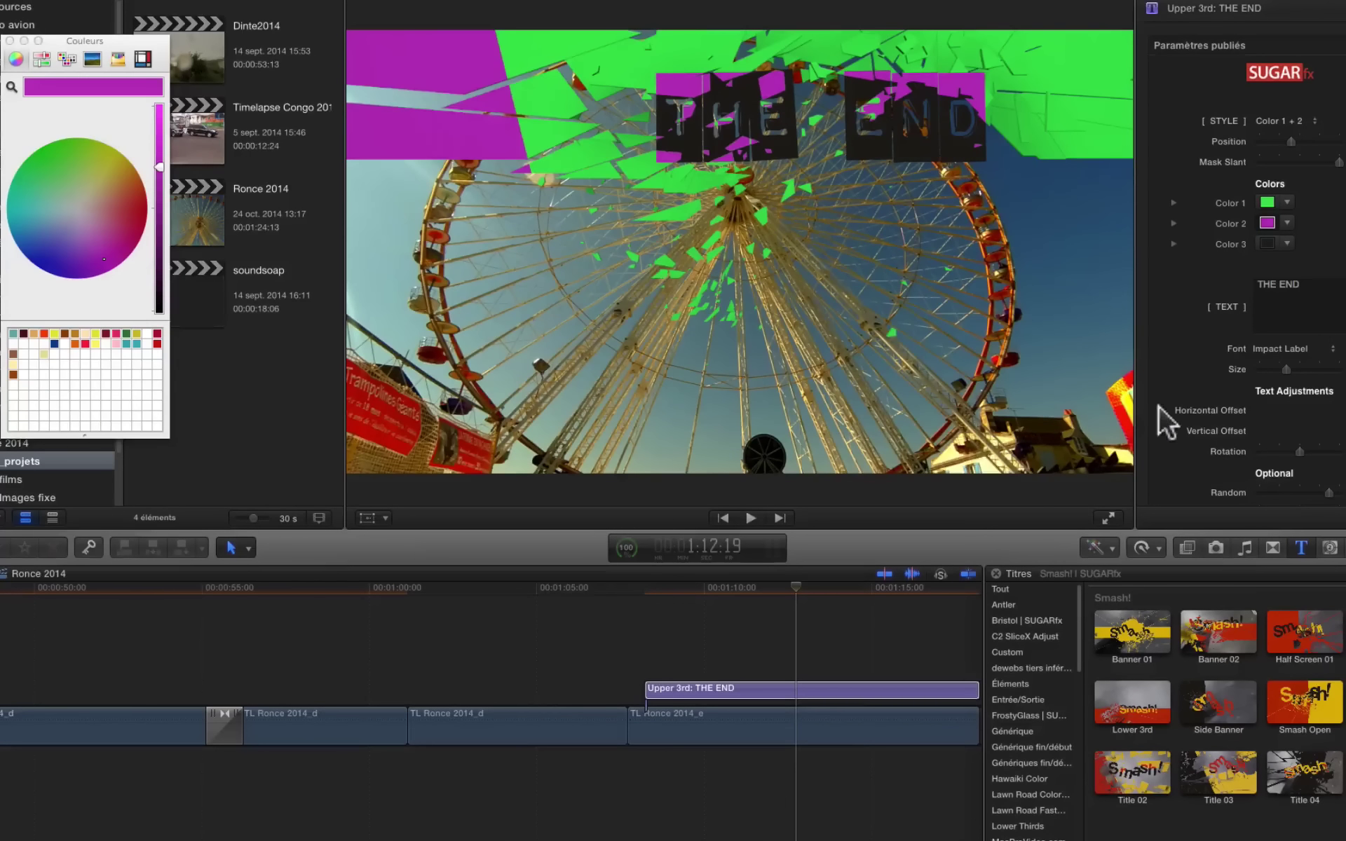
key(Home)
key(space)
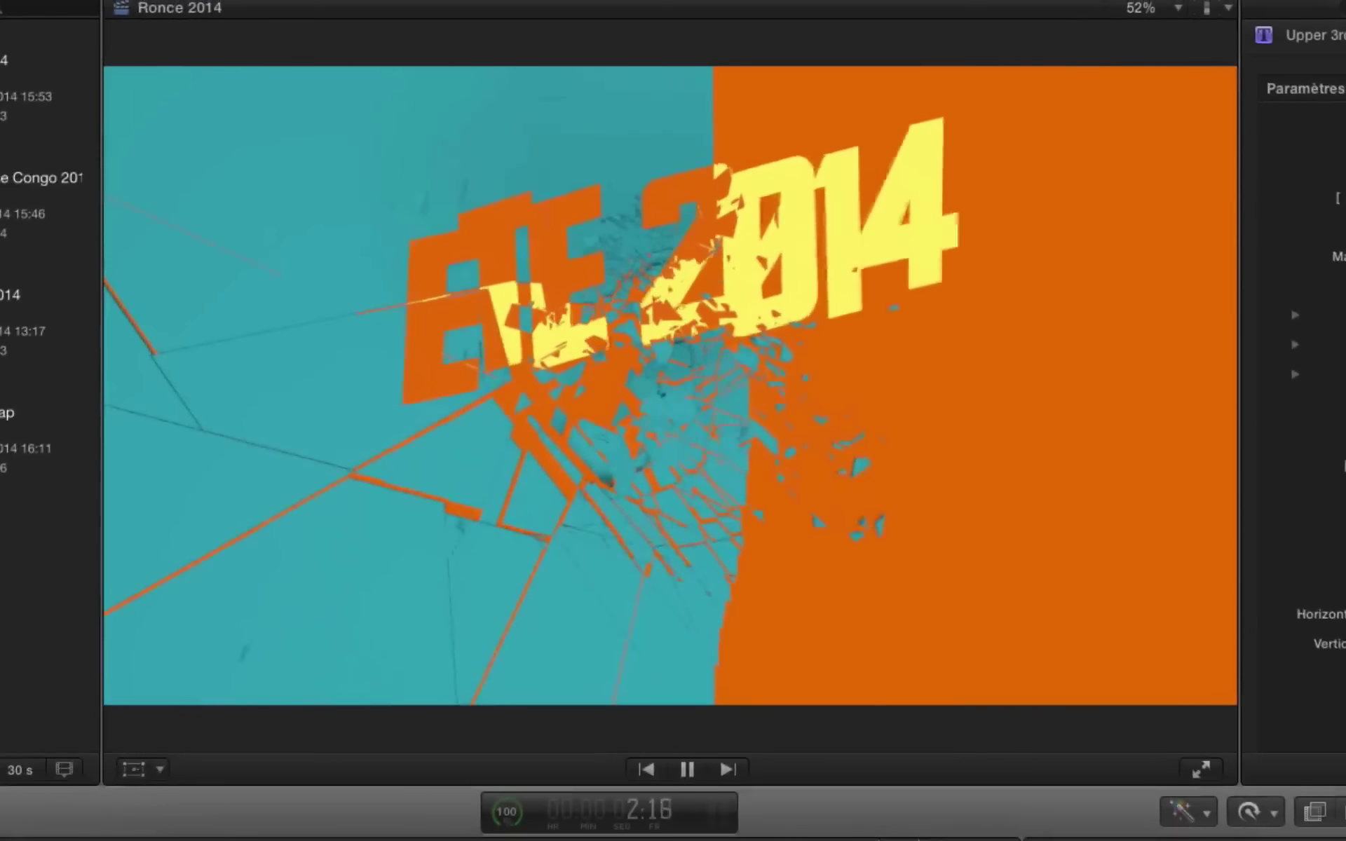